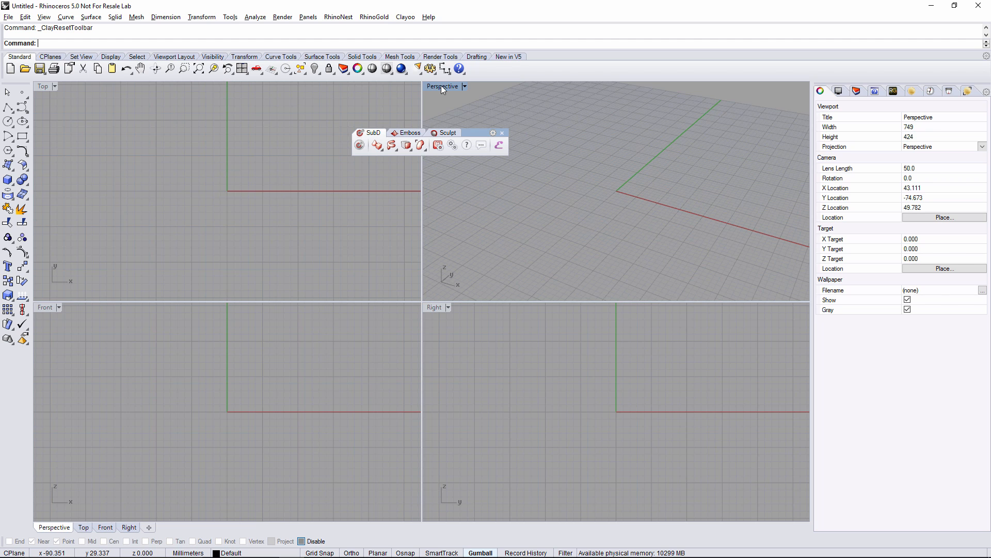
# Step: Start a SubD sphere primitive at the origin and set its sphere mode to Polygonal
pyautogui.click(382, 150)
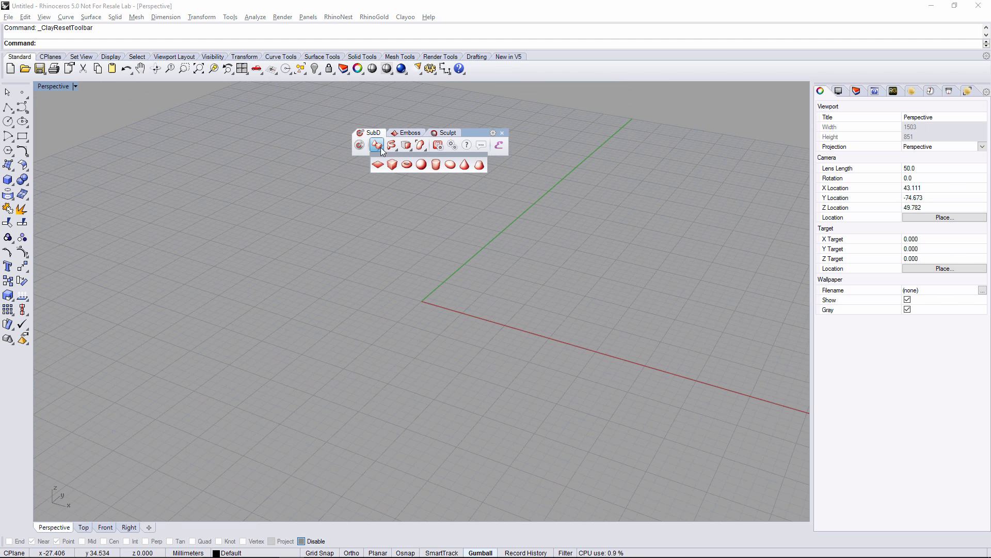
pyautogui.click(419, 165)
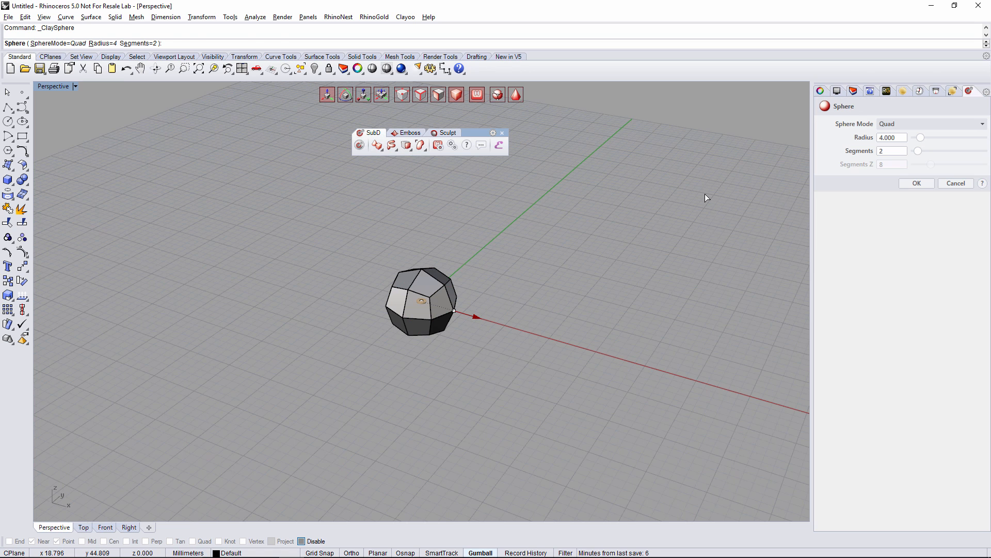
pyautogui.click(898, 124)
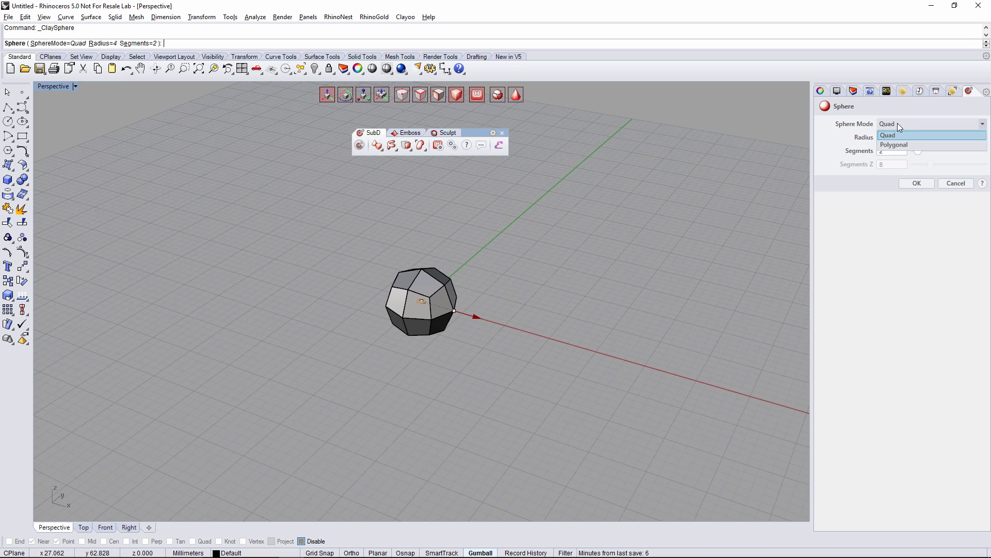
pyautogui.click(893, 146)
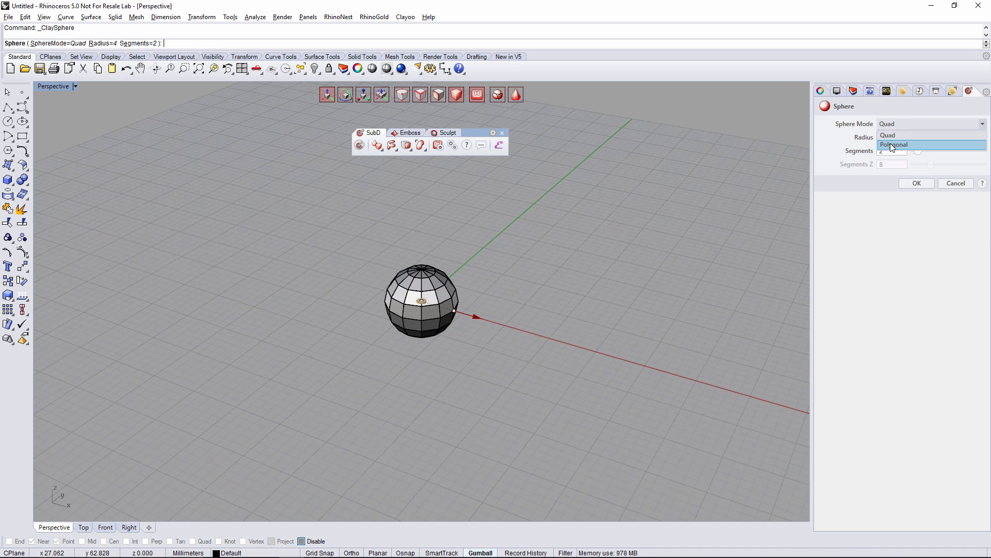
# Step: Show the Perspective view as Shaded and accept the sphere with radius 4, 12 segments and 8 Z segments
pyautogui.click(60, 87)
pyautogui.click(62, 124)
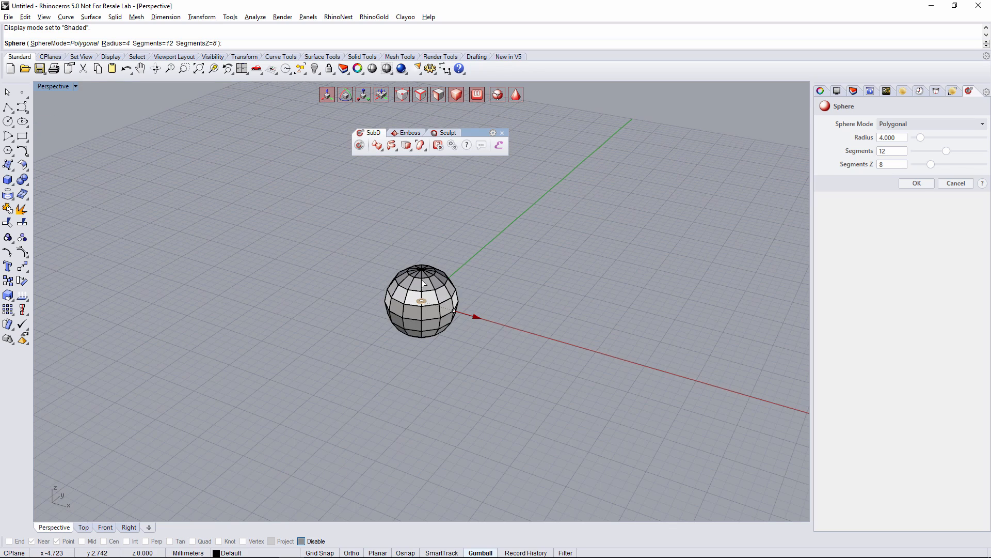
pyautogui.scroll(5, 422, 279)
pyautogui.moveTo(589, 316); pyautogui.dragTo(593, 361, button='right')
pyautogui.moveTo(683, 223); pyautogui.dragTo(651, 222, button='right')
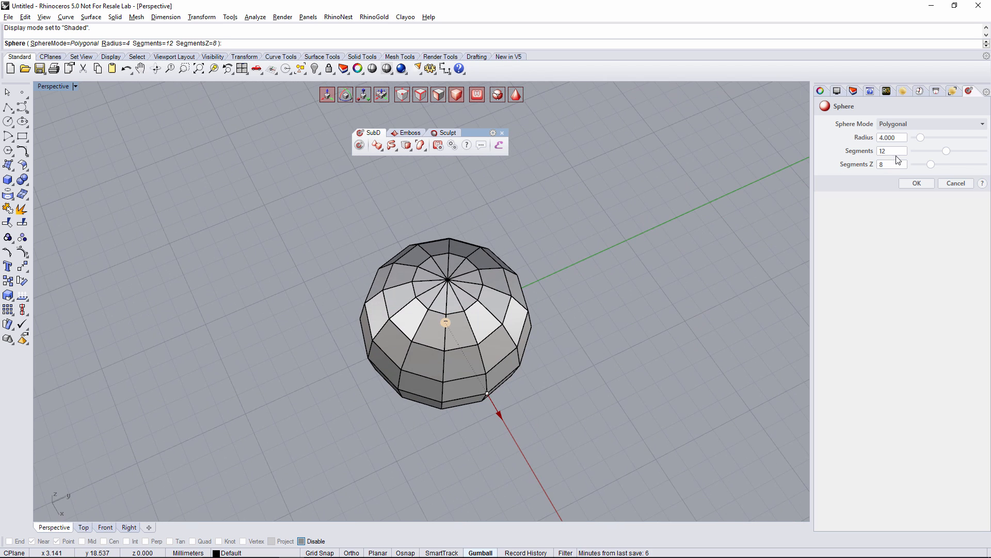
pyautogui.click(917, 184)
pyautogui.scroll(-4, 532, 333)
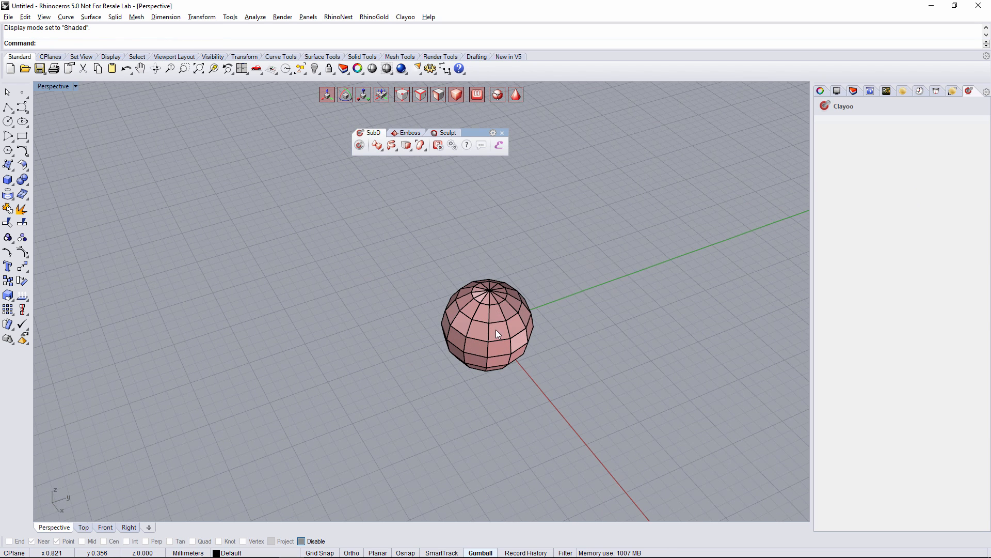
# Step: Select the sphere and show the Front view in Shaded display mode
pyautogui.click(507, 311)
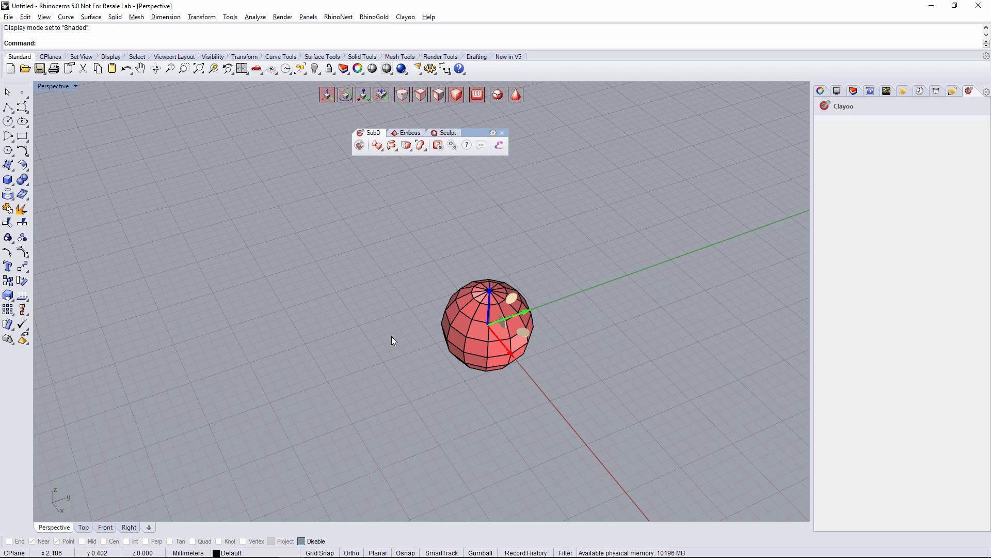
pyautogui.click(106, 528)
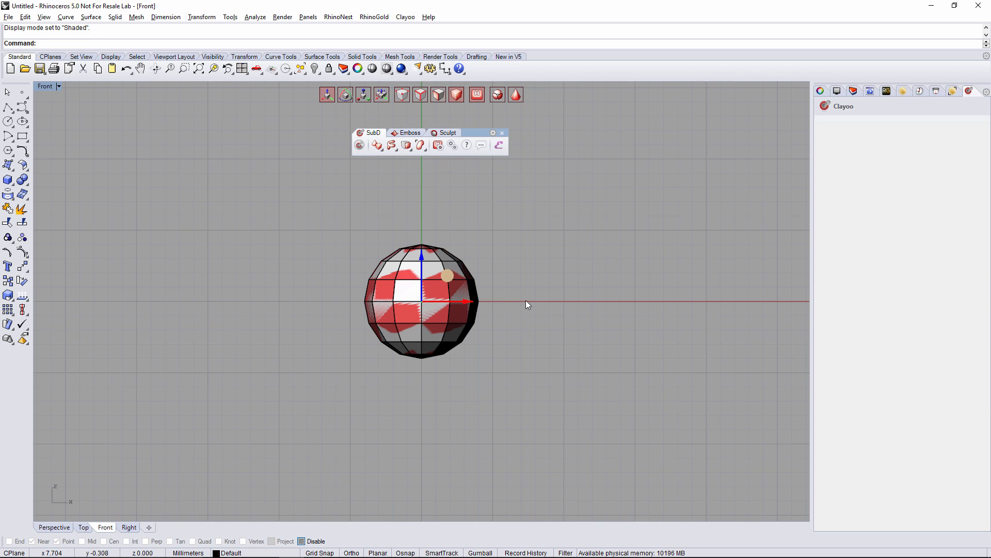
pyautogui.click(58, 86)
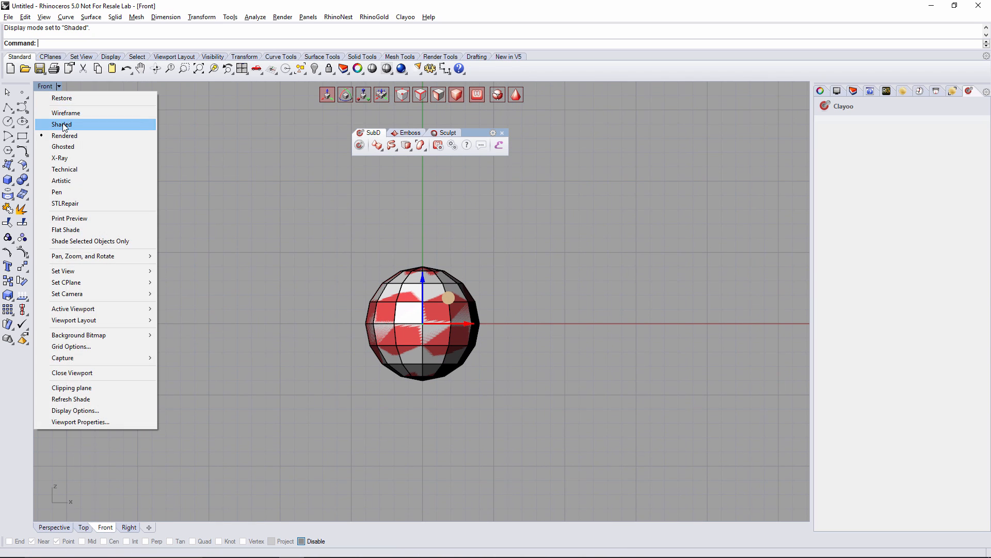
pyautogui.click(62, 126)
# Step: In the Front view, delete the faces of the sphere's lower half and of its negative X half
pyautogui.click(345, 95)
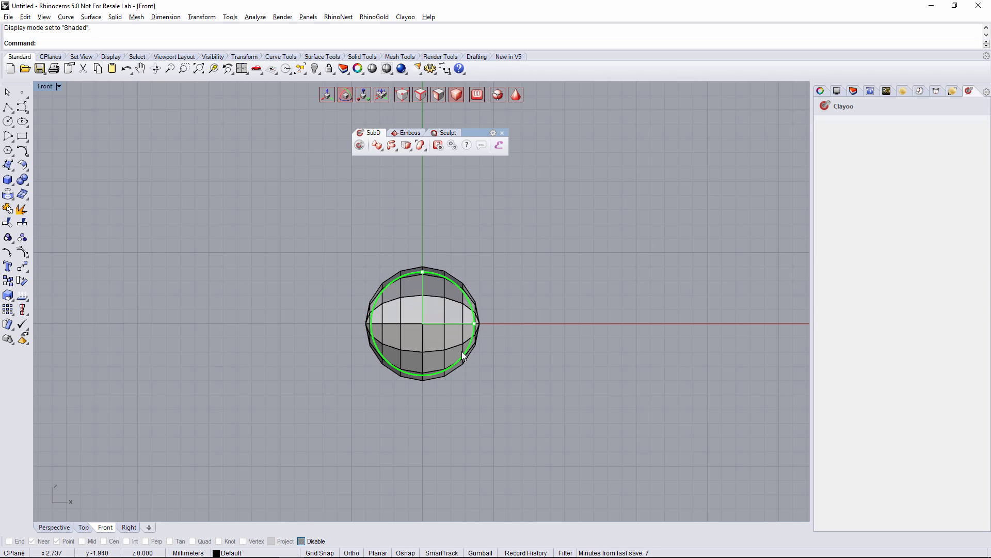
pyautogui.moveTo(462, 352); pyautogui.dragTo(463, 352)
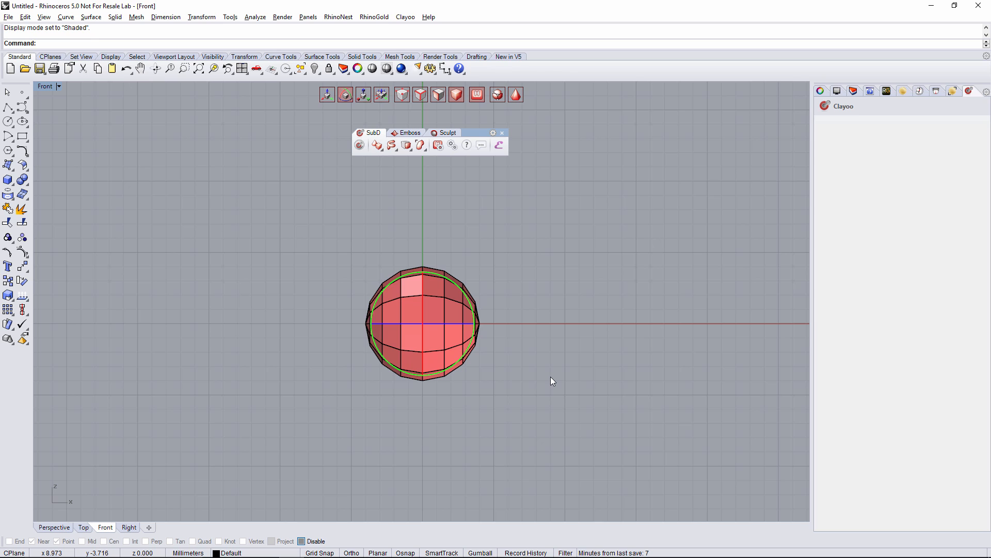
pyautogui.click(530, 357)
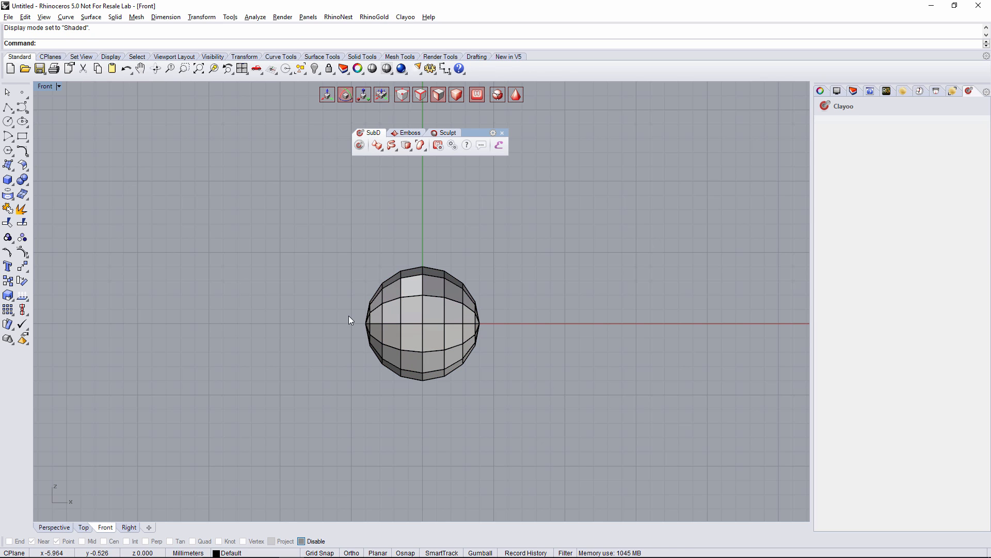
pyautogui.moveTo(354, 319); pyautogui.dragTo(514, 408)
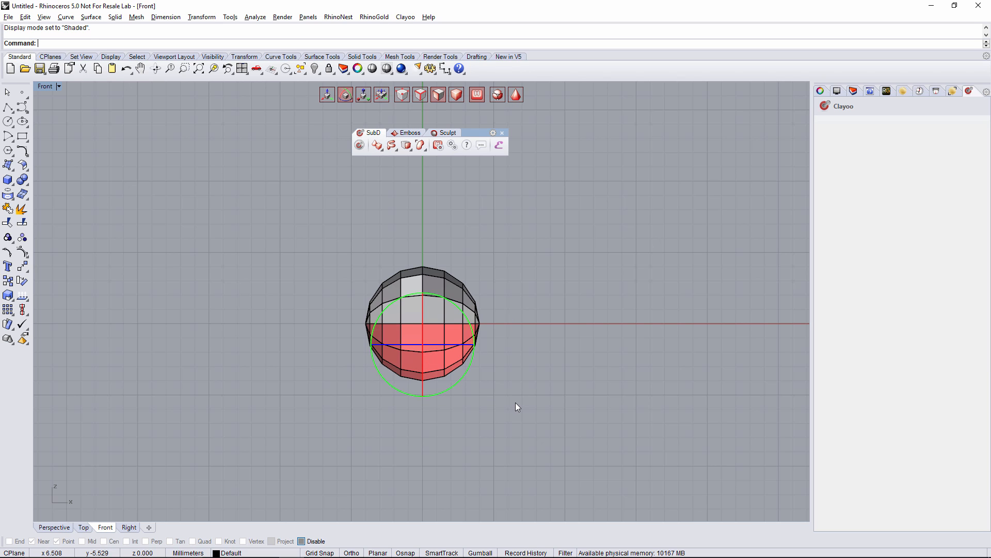
pyautogui.press('Delete')
pyautogui.moveTo(333, 242); pyautogui.dragTo(426, 368)
pyautogui.press('Delete')
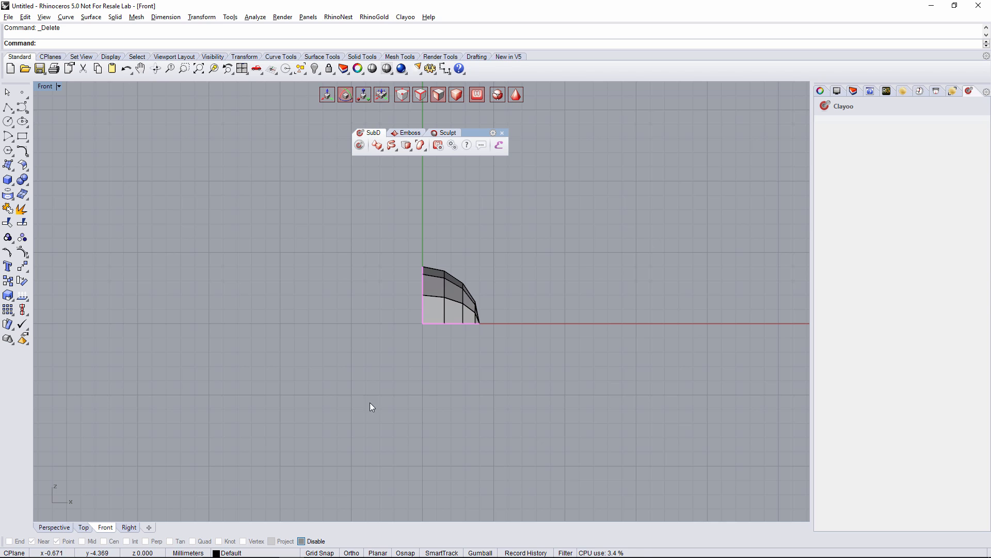
# Step: In the Top view, delete the faces on the positive Y side so one eighth of the sphere remains
pyautogui.click(83, 527)
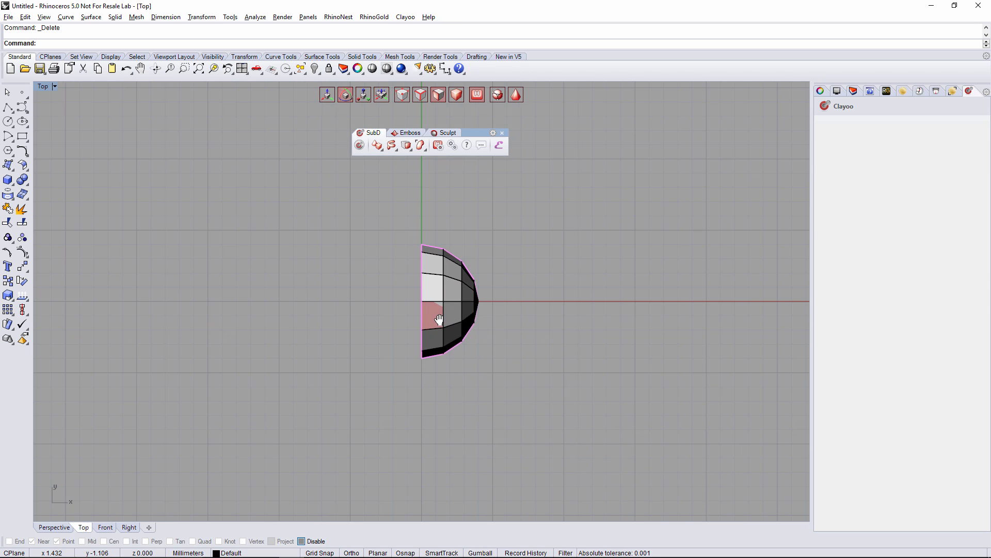
pyautogui.moveTo(439, 319); pyautogui.dragTo(423, 353, button='right')
pyautogui.moveTo(387, 255); pyautogui.dragTo(485, 338)
pyautogui.press('Delete')
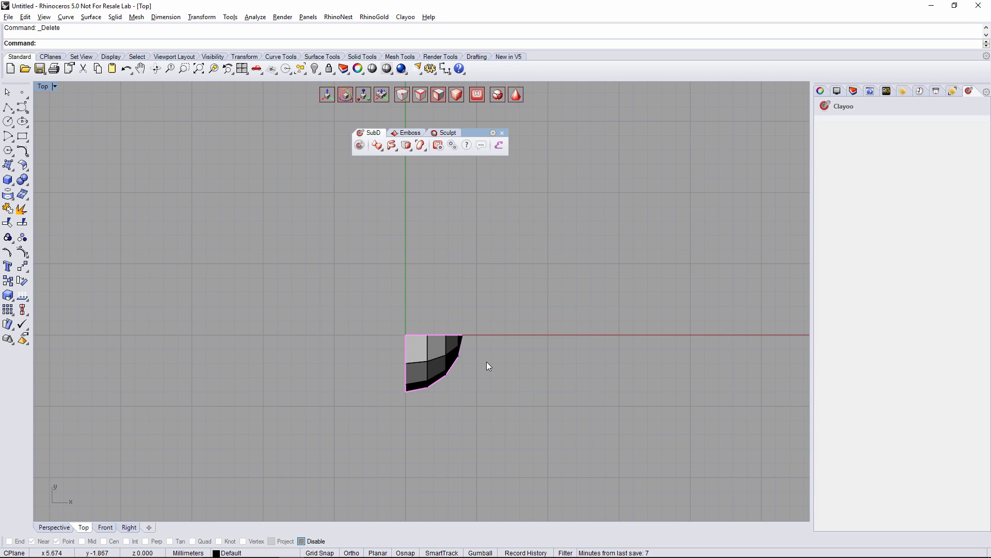
# Step: Inspect the remaining sphere piece from several angles in the Perspective view
pyautogui.click(54, 527)
pyautogui.moveTo(470, 371); pyautogui.dragTo(484, 349, button='right')
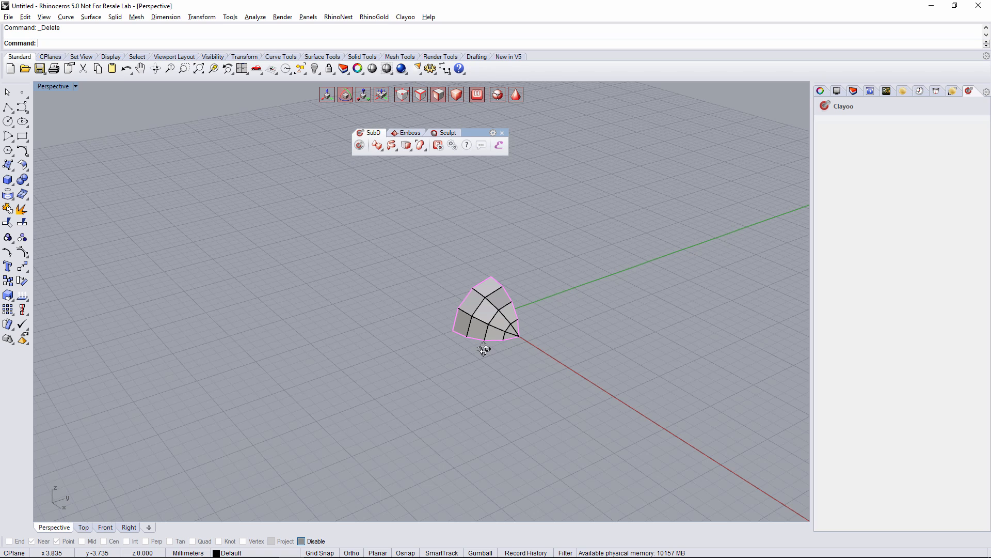
pyautogui.moveTo(494, 345); pyautogui.dragTo(459, 353, button='right')
pyautogui.click(487, 344)
pyautogui.moveTo(522, 378); pyautogui.dragTo(520, 260, button='right')
pyautogui.click(541, 295)
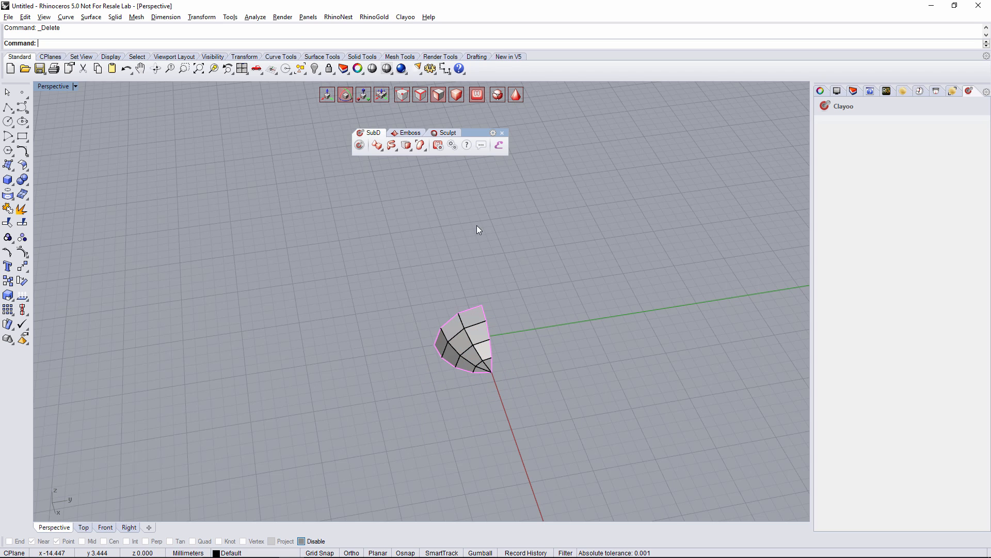
# Step: Select the whole sphere piece and rotate it about 90° around the Z axis, with its pointed end towards positive Y
pyautogui.click(456, 94)
pyautogui.click(471, 334)
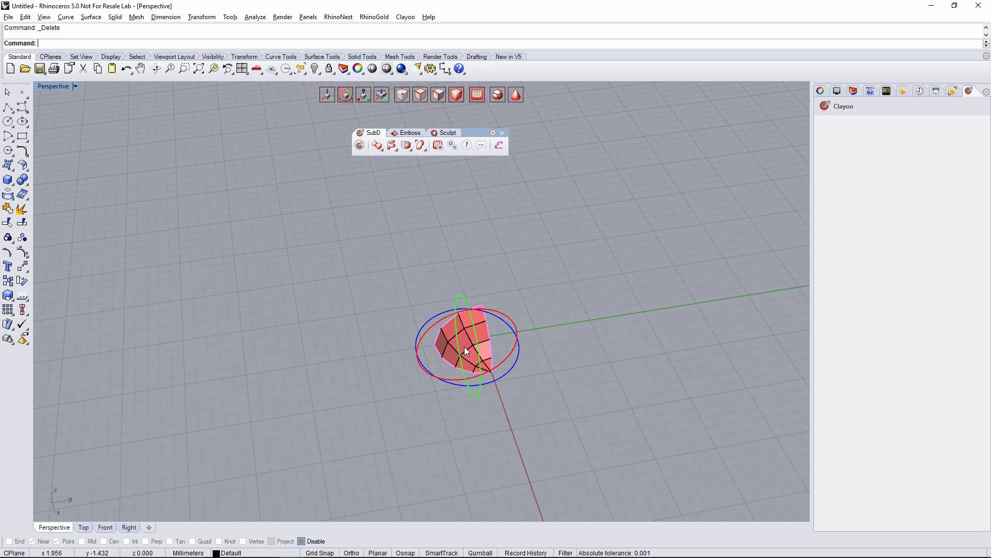
pyautogui.click(105, 527)
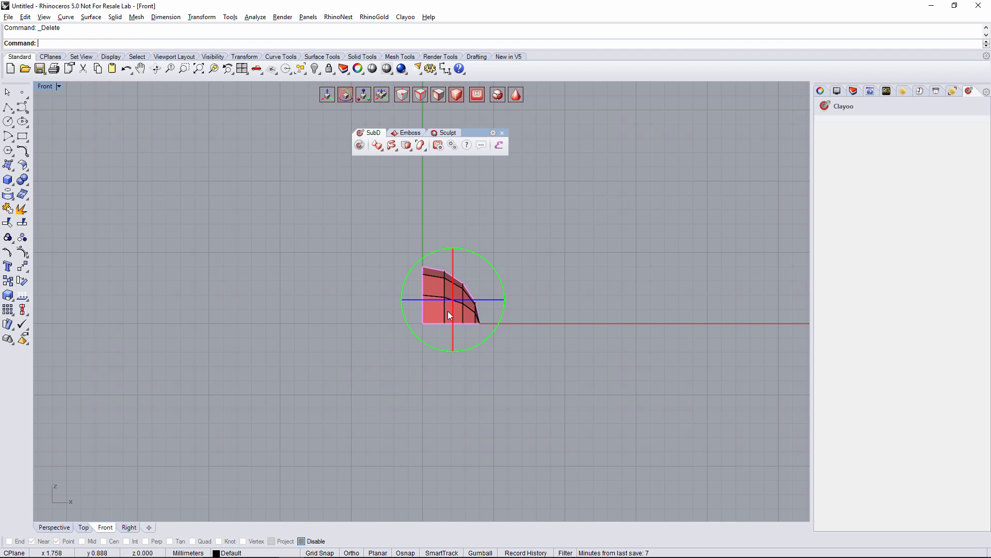
pyautogui.click(127, 527)
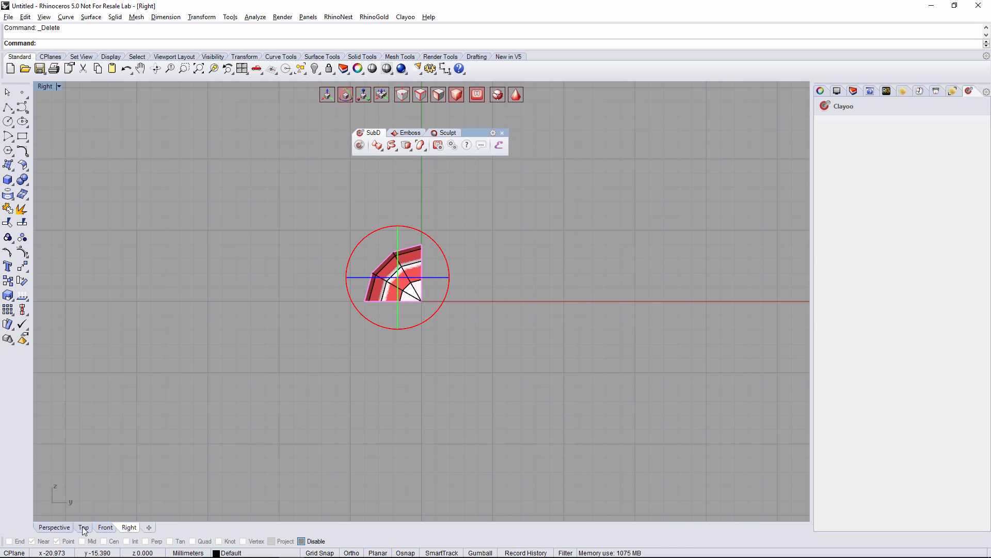
pyautogui.click(53, 527)
pyautogui.moveTo(445, 377); pyautogui.dragTo(462, 391, button='right')
pyautogui.moveTo(463, 387)
pyautogui.mouseDown()
pyautogui.moveTo(481, 346)
pyautogui.moveTo(445, 407)
pyautogui.mouseUp()
pyautogui.moveTo(488, 410); pyautogui.dragTo(445, 410, button='right')
# Step: Move the sphere piece along X and Y until its straight open edges line up with the axes at the origin
pyautogui.click(330, 101)
pyautogui.moveTo(383, 347); pyautogui.dragTo(423, 357, button='right')
pyautogui.scroll(5, 424, 356)
pyautogui.moveTo(431, 349); pyautogui.dragTo(511, 345)
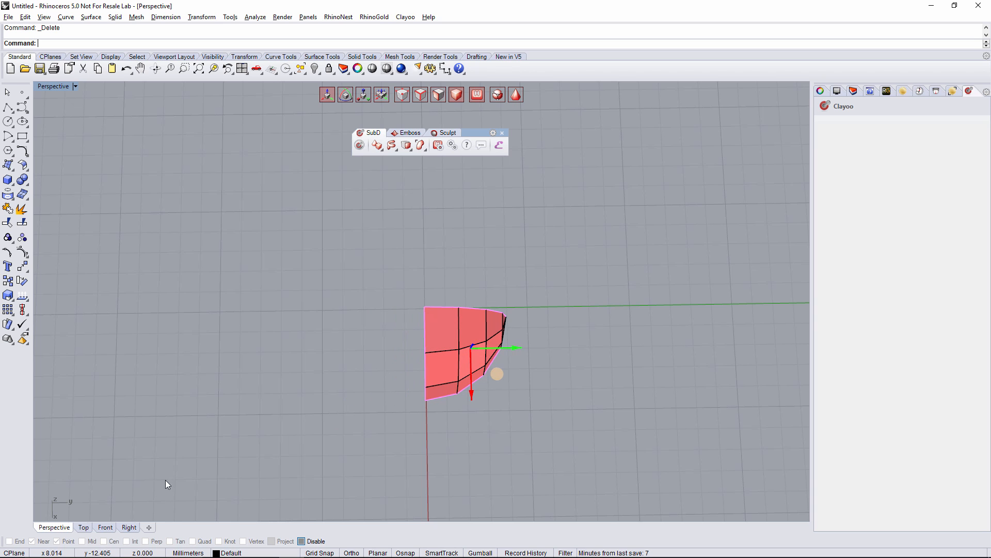
pyautogui.click(84, 527)
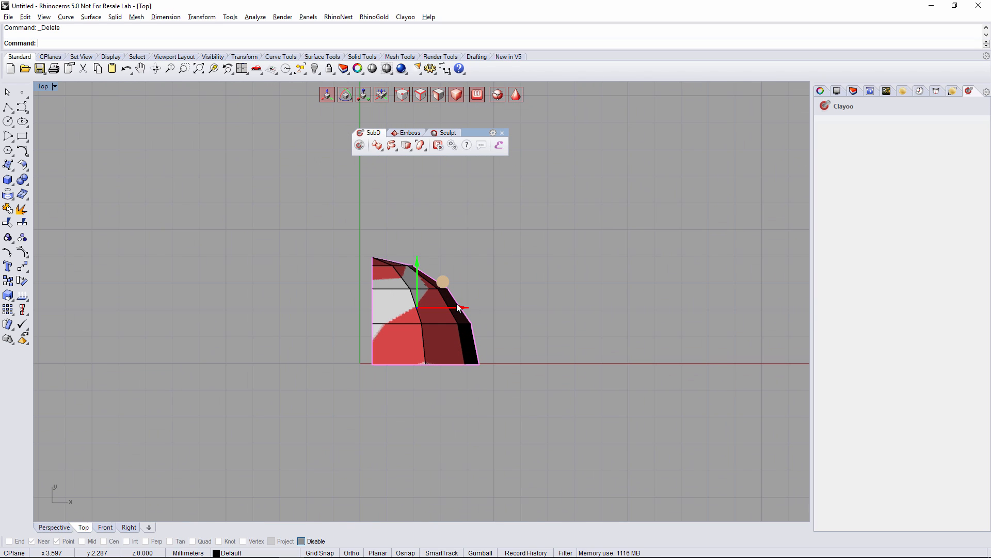
pyautogui.scroll(5, 459, 306)
pyautogui.moveTo(446, 304); pyautogui.dragTo(405, 286)
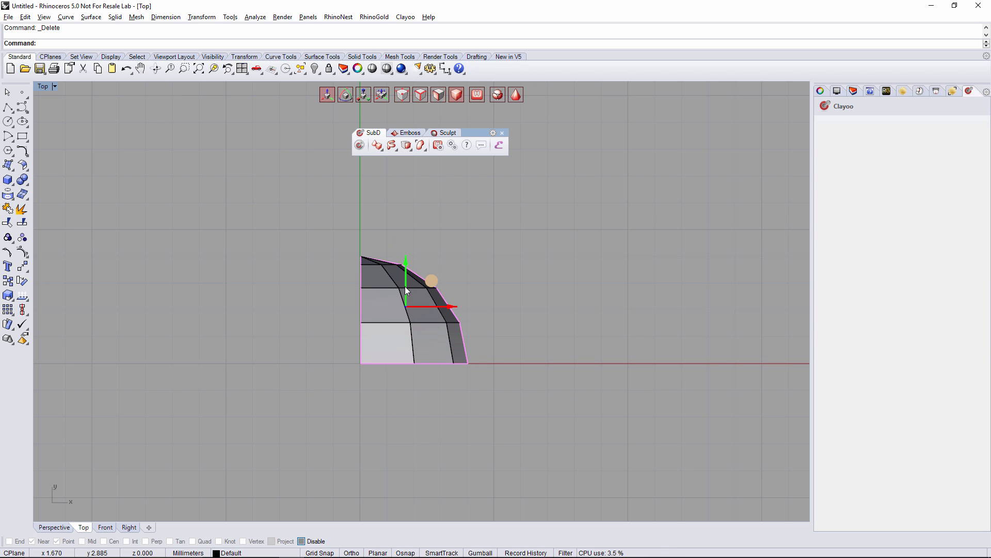
# Step: Check the piece in Perspective, and display the Top view in Shaded mode
pyautogui.click(54, 527)
pyautogui.moveTo(444, 395); pyautogui.dragTo(457, 339, button='right')
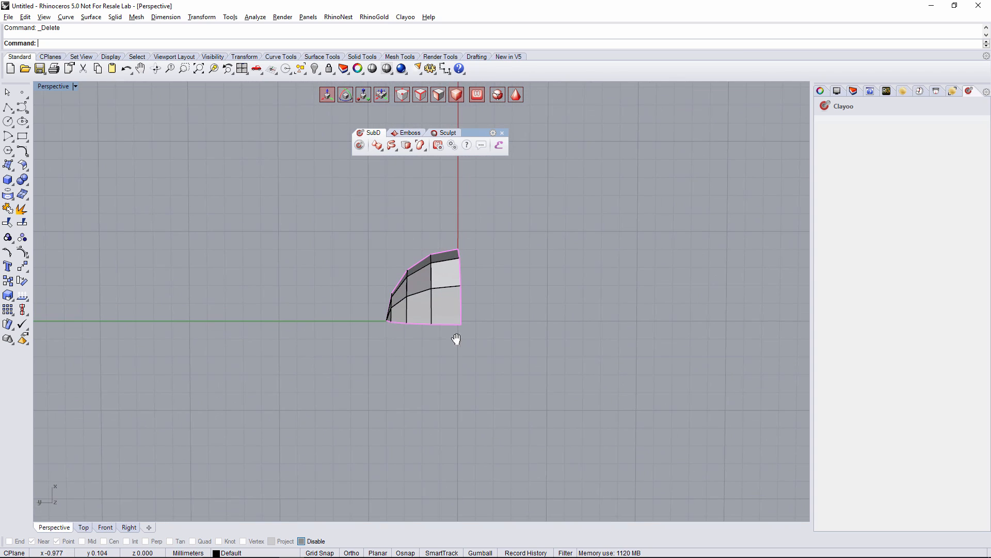
pyautogui.click(83, 527)
pyautogui.click(47, 88)
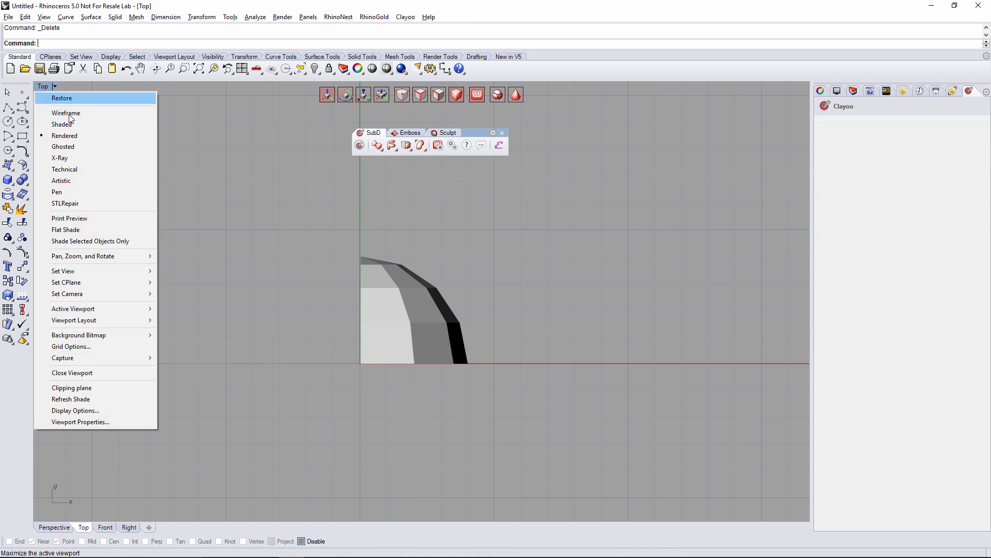
pyautogui.click(60, 121)
pyautogui.moveTo(402, 292); pyautogui.dragTo(452, 336, button='right')
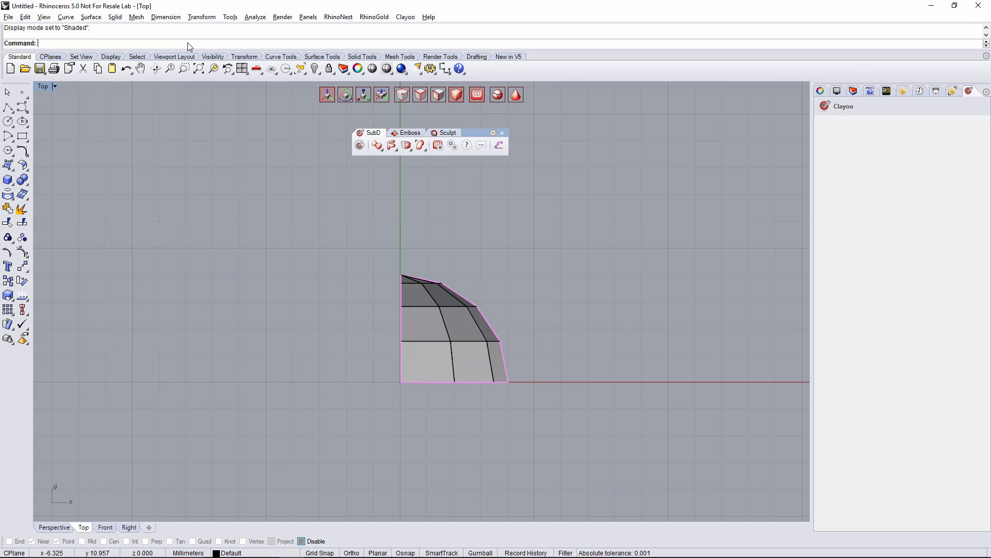
# Step: Bend the piece in the Top view along a vertical spine beside its straight edge, through a point at about X 1, Y 4.1
pyautogui.click(446, 351)
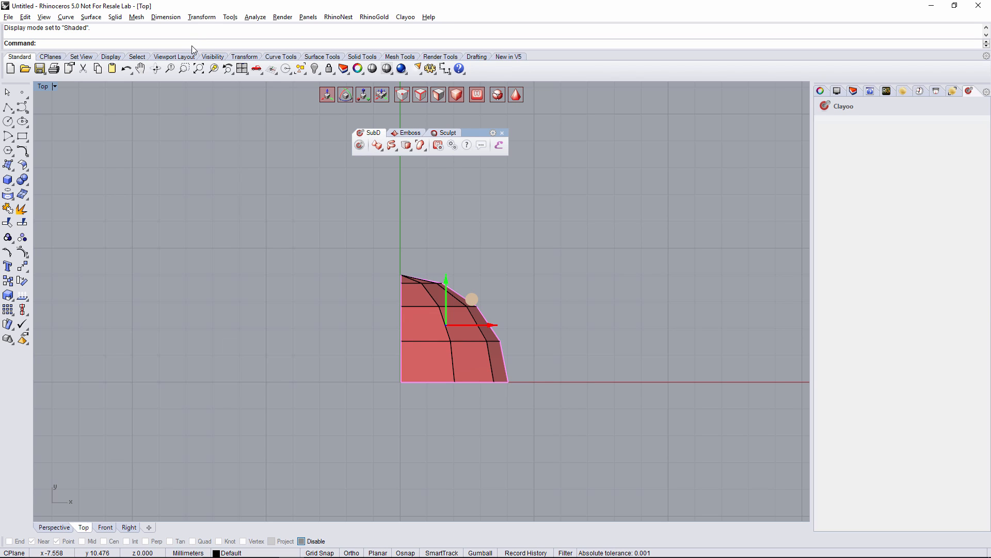
pyautogui.write('Bend')
pyautogui.press('Return')
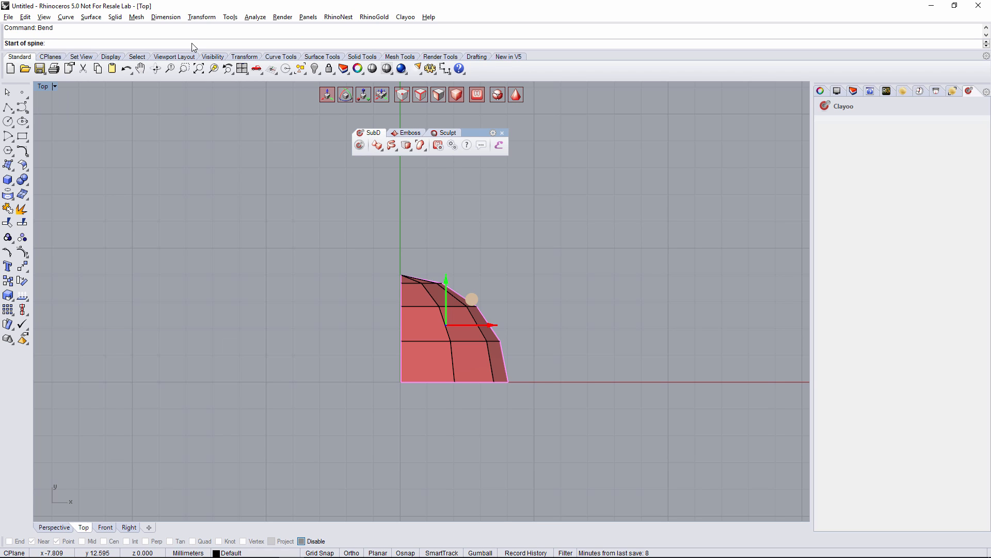
pyautogui.click(396, 386)
pyautogui.keyDown('shift'); pyautogui.click(395, 260); pyautogui.keyUp('shift')
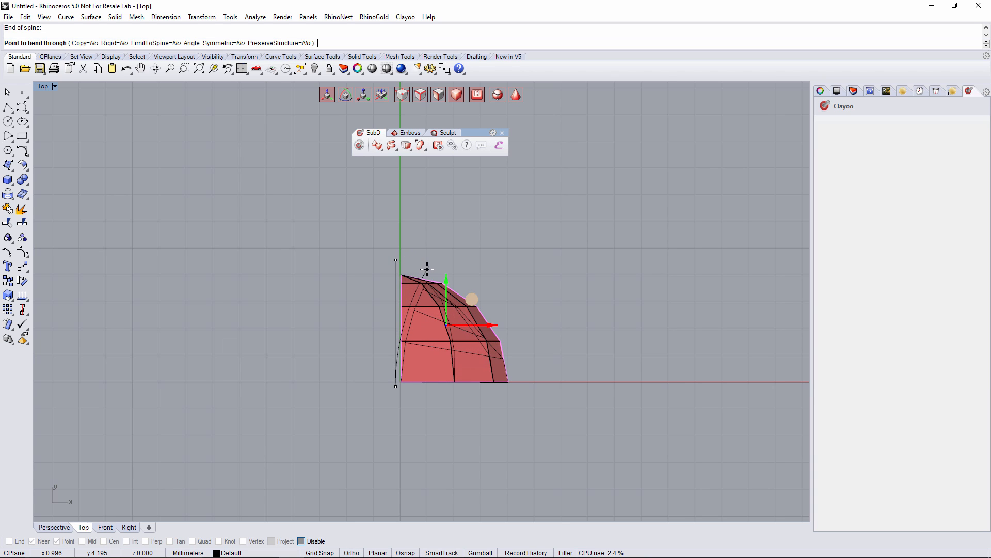
pyautogui.click(428, 271)
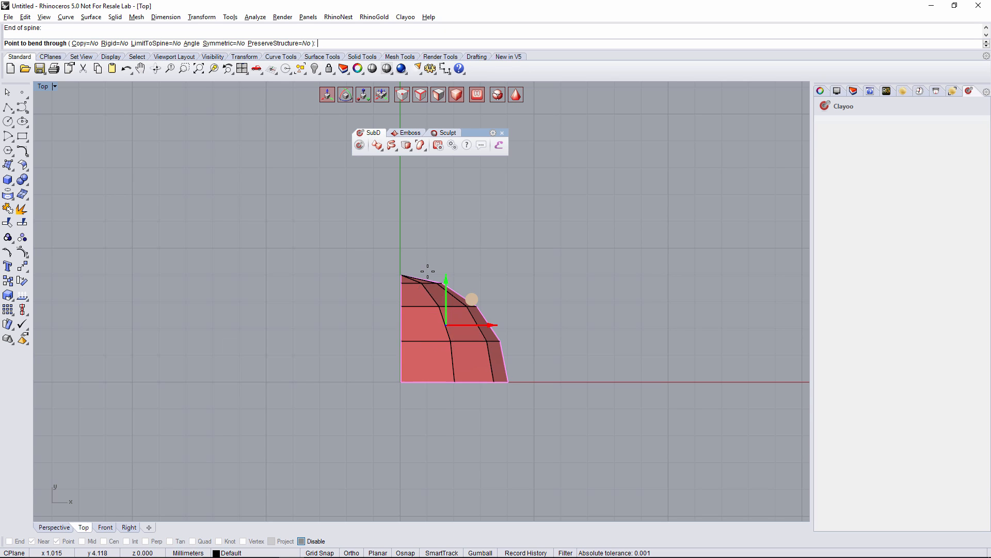
pyautogui.scroll(-1, 560, 362)
pyautogui.scroll(-2, 560, 362)
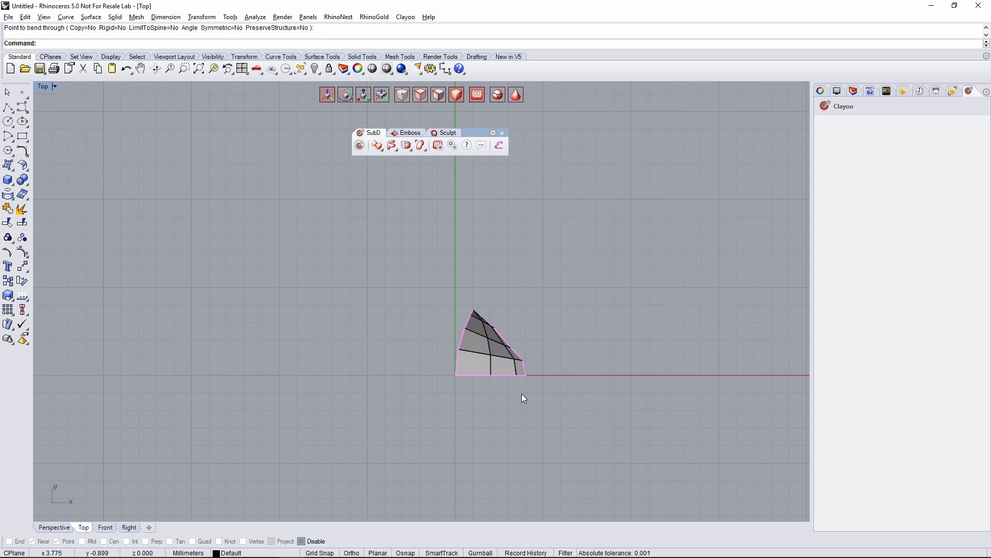
pyautogui.moveTo(521, 393); pyautogui.dragTo(595, 360, button='right')
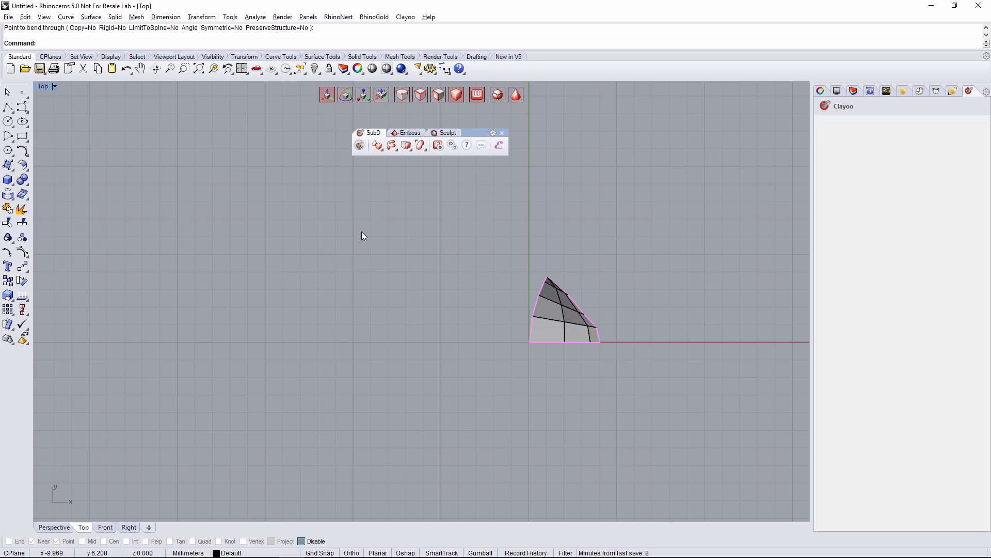
pyautogui.click(54, 527)
pyautogui.moveTo(440, 362); pyautogui.dragTo(551, 318, button='right')
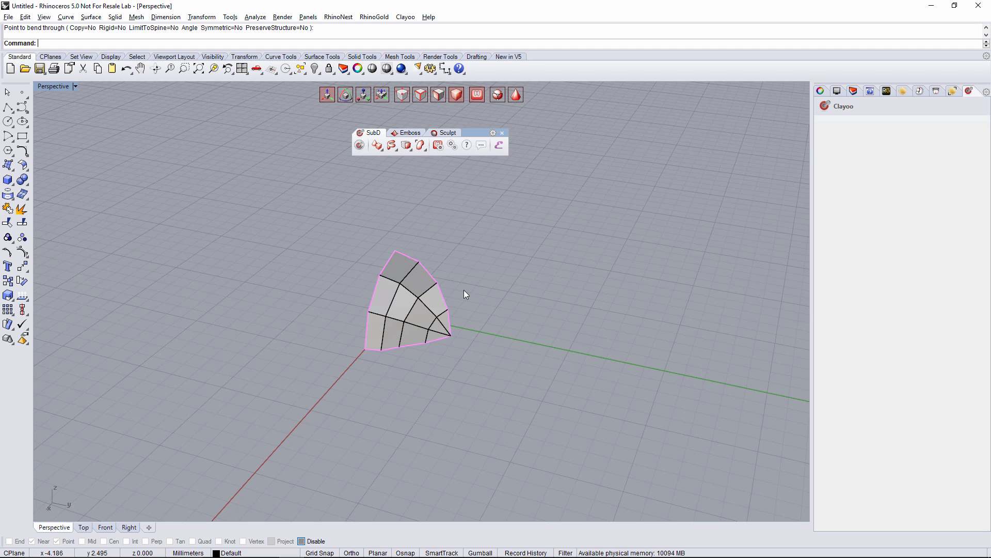
# Step: Select the piece's bent open edge chain near the origin and extrude it slightly towards negative X as a narrow strip
pyautogui.moveTo(454, 291)
pyautogui.mouseDown(button='right')
pyautogui.moveTo(370, 308)
pyautogui.moveTo(386, 318)
pyautogui.moveTo(374, 326)
pyautogui.mouseUp(button='right')
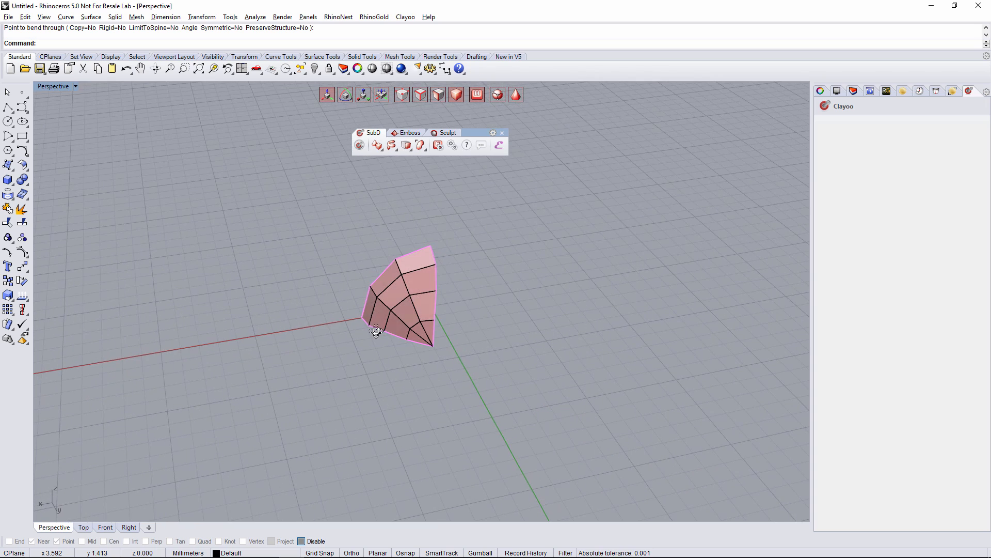
pyautogui.moveTo(446, 309); pyautogui.dragTo(423, 324, button='right')
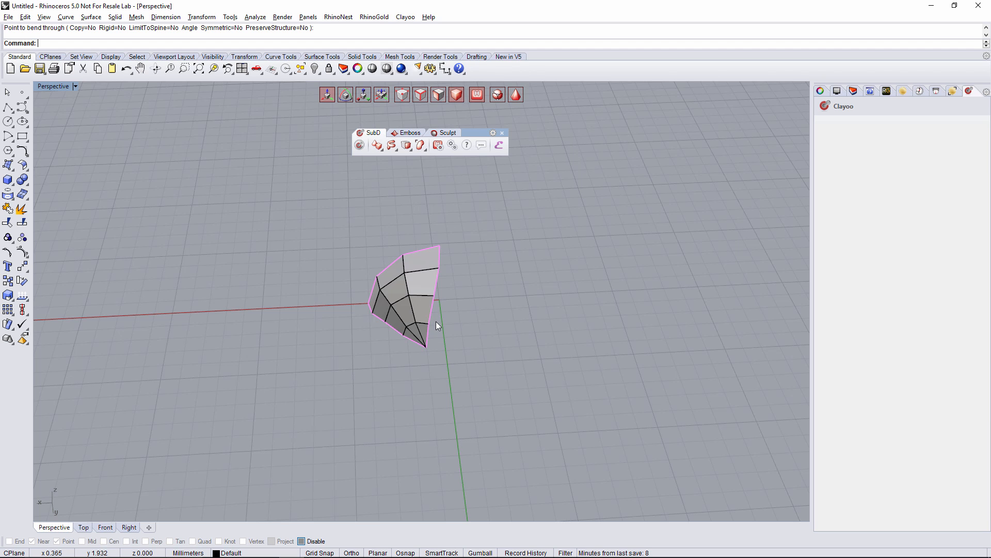
pyautogui.scroll(3, 436, 321)
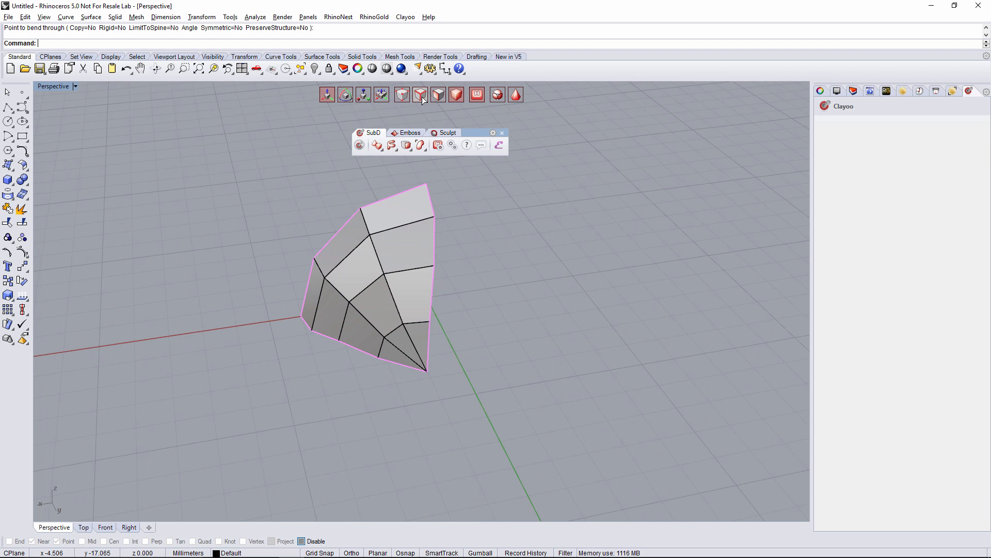
pyautogui.click(435, 241)
pyautogui.moveTo(487, 284); pyautogui.dragTo(461, 216, button='right')
pyautogui.moveTo(465, 307); pyautogui.dragTo(466, 369, button='right')
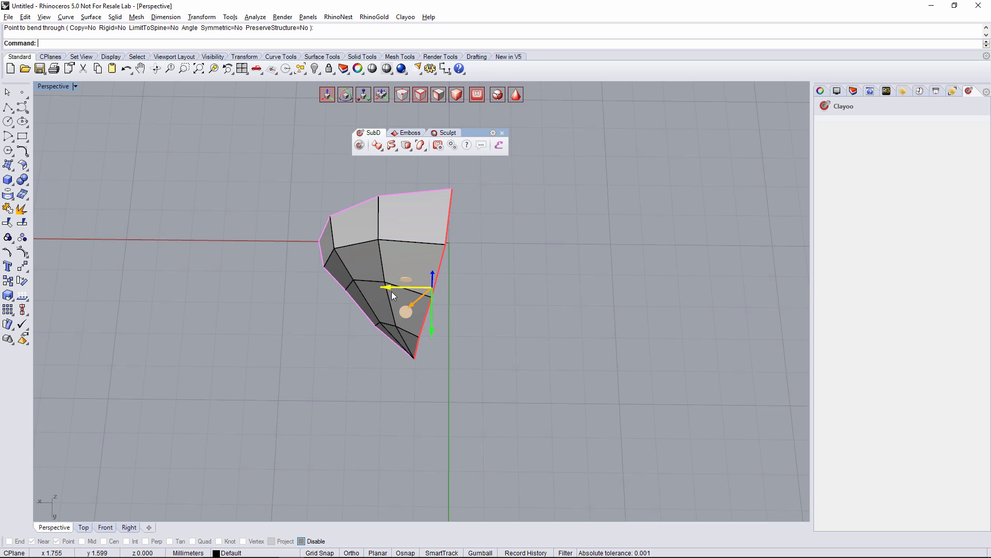
pyautogui.moveTo(391, 290); pyautogui.dragTo(401, 293)
pyautogui.click(457, 350)
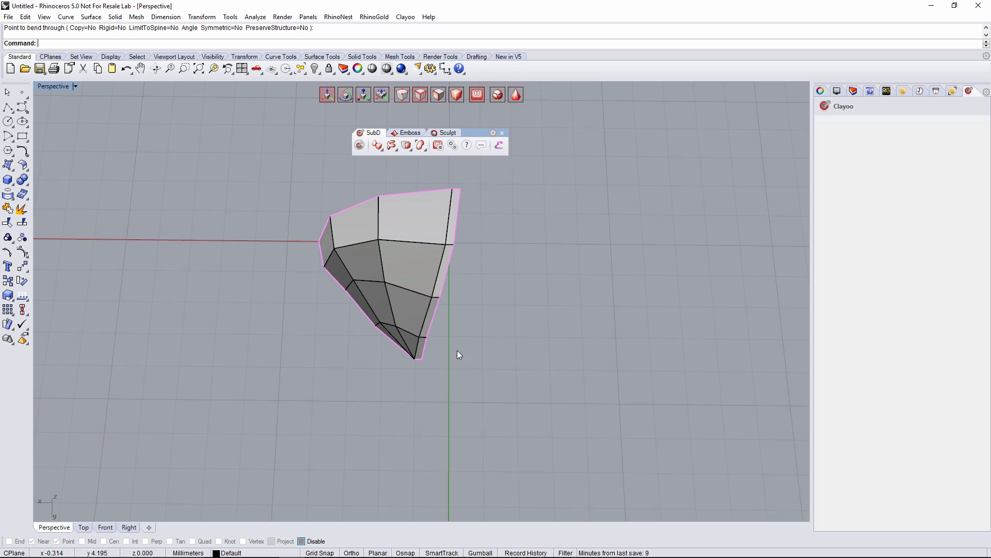
pyautogui.click(422, 358)
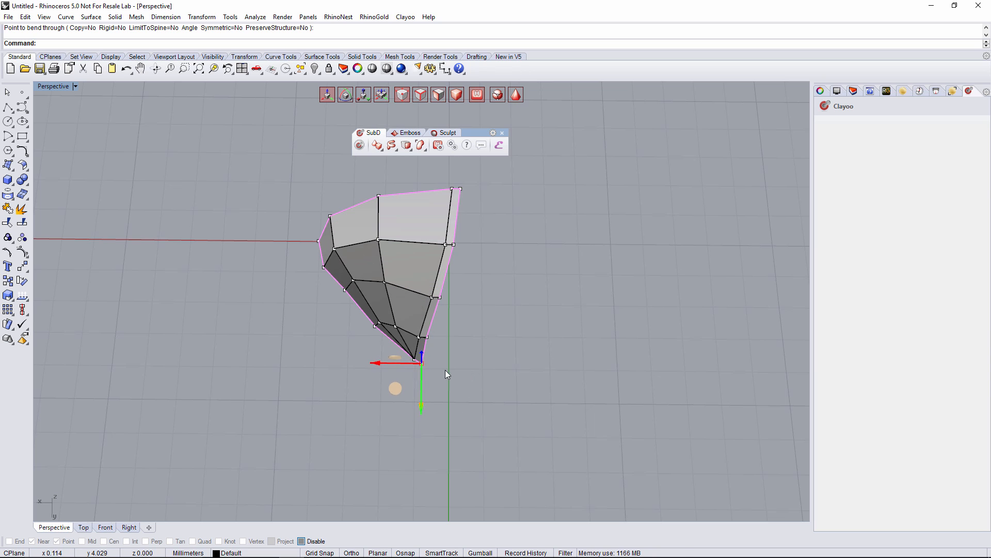
pyautogui.click(427, 335)
pyautogui.moveTo(427, 330); pyautogui.dragTo(429, 383)
pyautogui.hotkey('ctrl', 'z')
pyautogui.click(428, 374)
pyautogui.moveTo(440, 376); pyautogui.dragTo(434, 298, button='right')
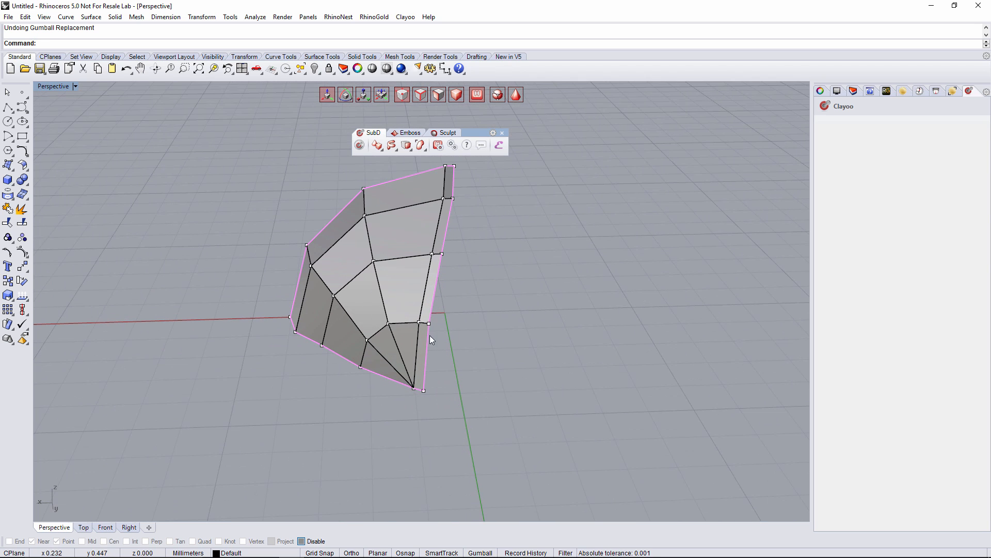
pyautogui.moveTo(468, 208); pyautogui.dragTo(518, 316, button='right')
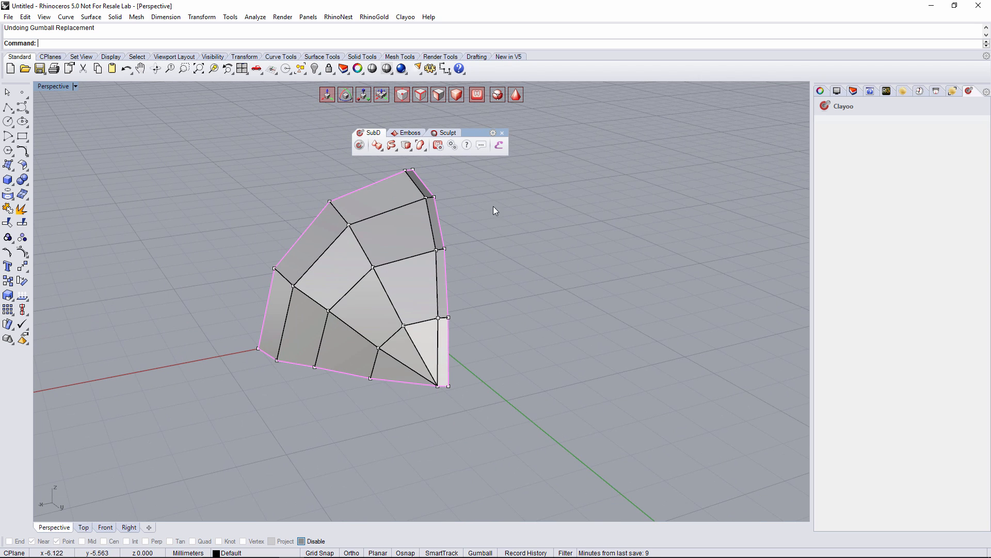
# Step: Select a short cross edge of the narrow strip and extract an isocurve along the strip's outer border
pyautogui.click(421, 97)
pyautogui.click(446, 321)
pyautogui.moveTo(505, 340); pyautogui.dragTo(457, 346, button='right')
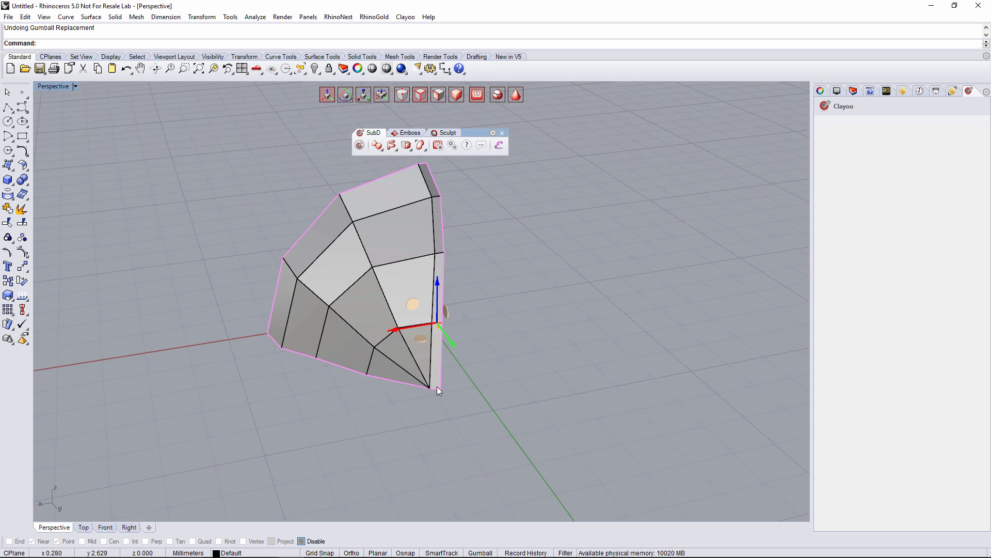
pyautogui.scroll(2, 433, 311)
pyautogui.click(396, 148)
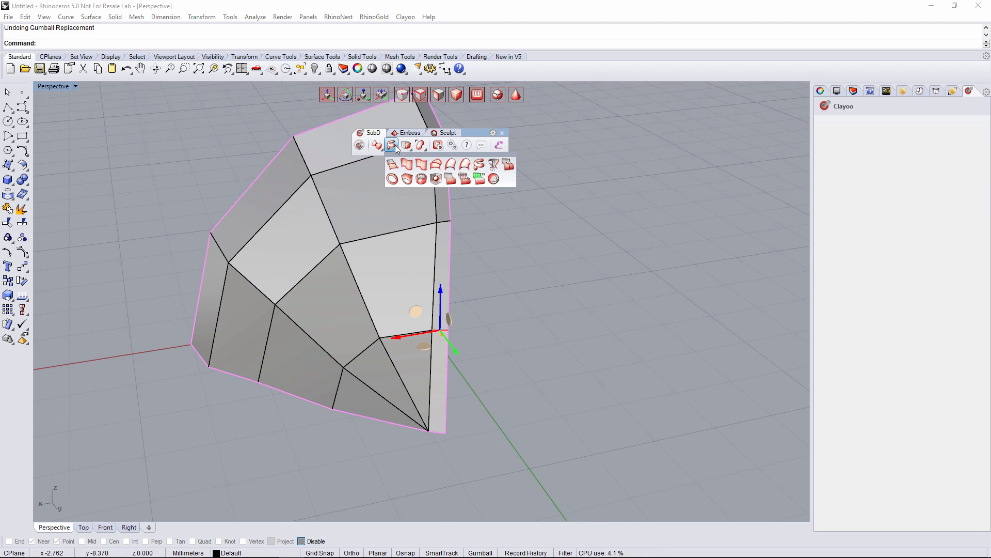
pyautogui.click(509, 166)
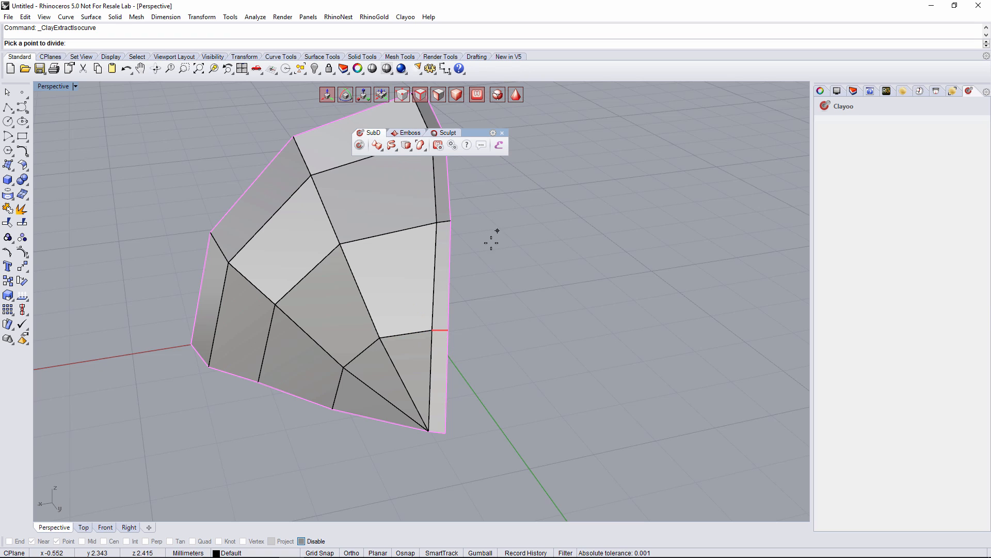
pyautogui.click(448, 330)
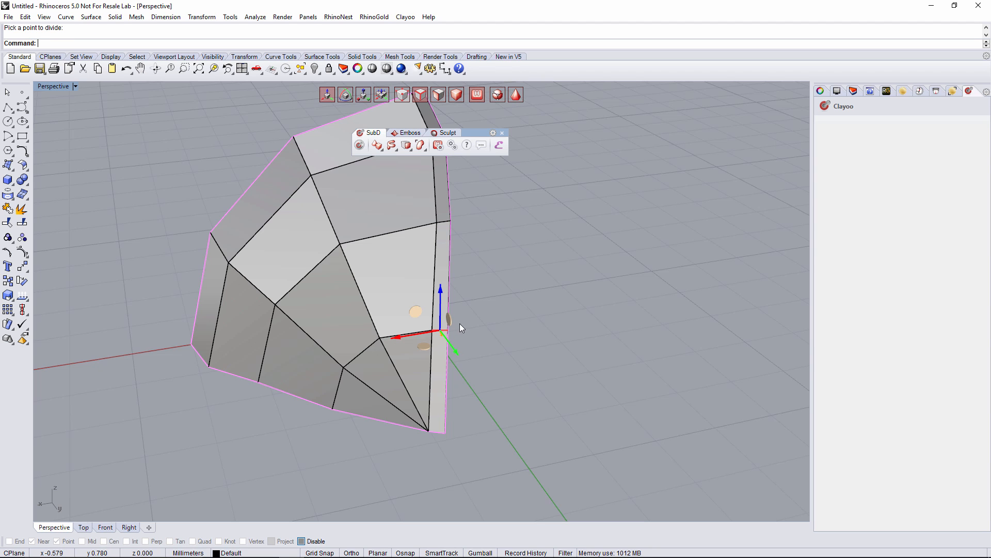
# Step: Inspect the extracted curve along the strip's outer edge up close, and clear the selection
pyautogui.moveTo(508, 311); pyautogui.dragTo(487, 325, button='right')
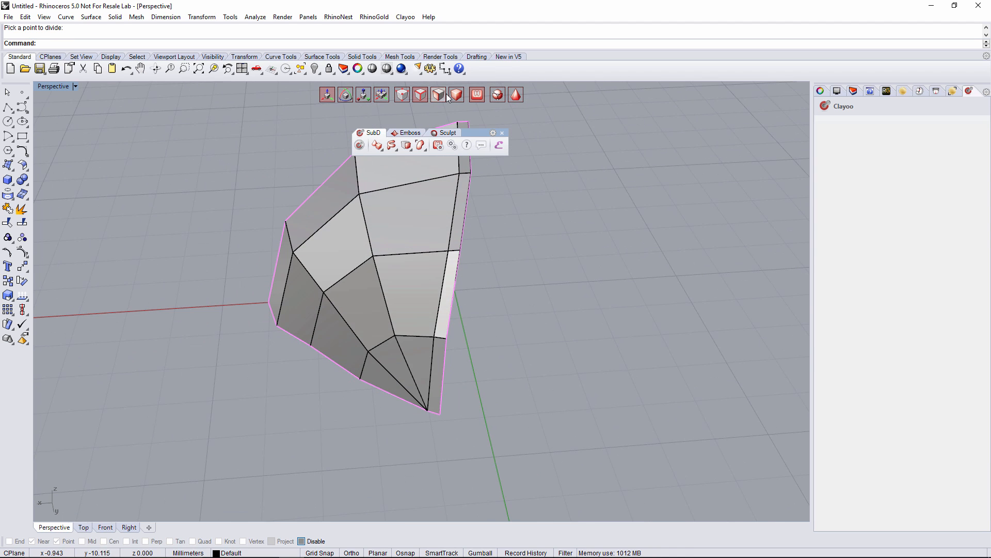
pyautogui.scroll(6, 472, 186)
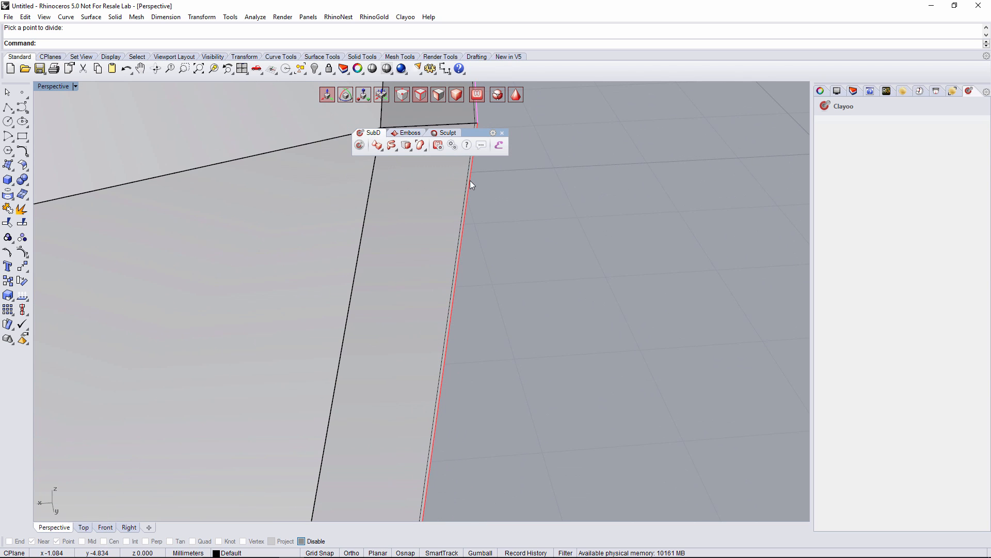
pyautogui.click(468, 176)
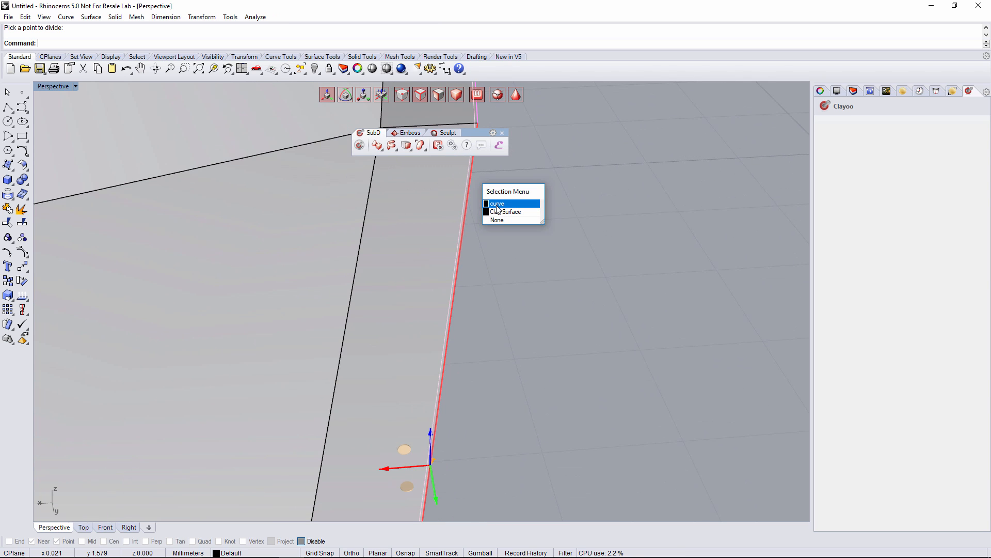
pyautogui.click(509, 209)
pyautogui.scroll(-3, 536, 272)
pyautogui.scroll(-2, 537, 274)
pyautogui.click(537, 279)
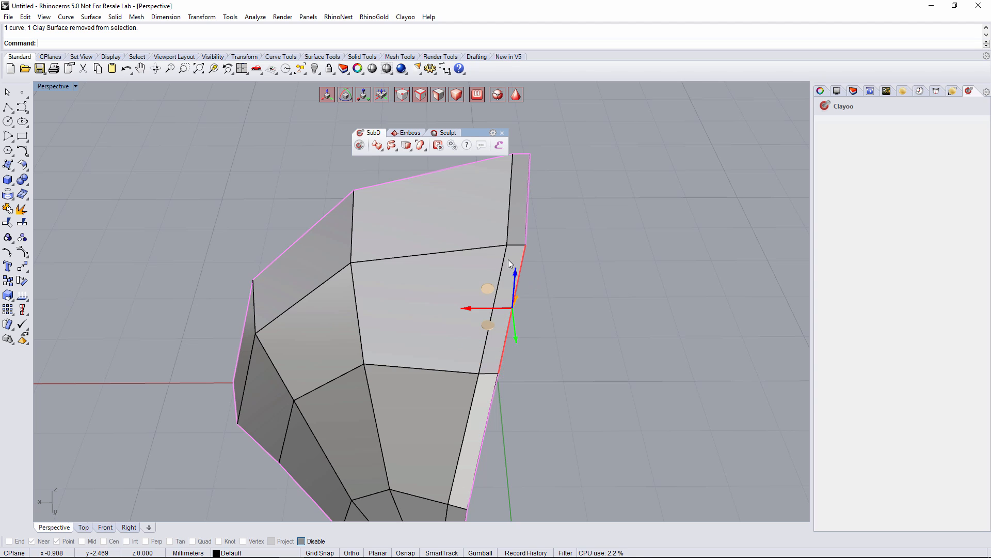
pyautogui.moveTo(508, 260); pyautogui.dragTo(537, 278, button='right')
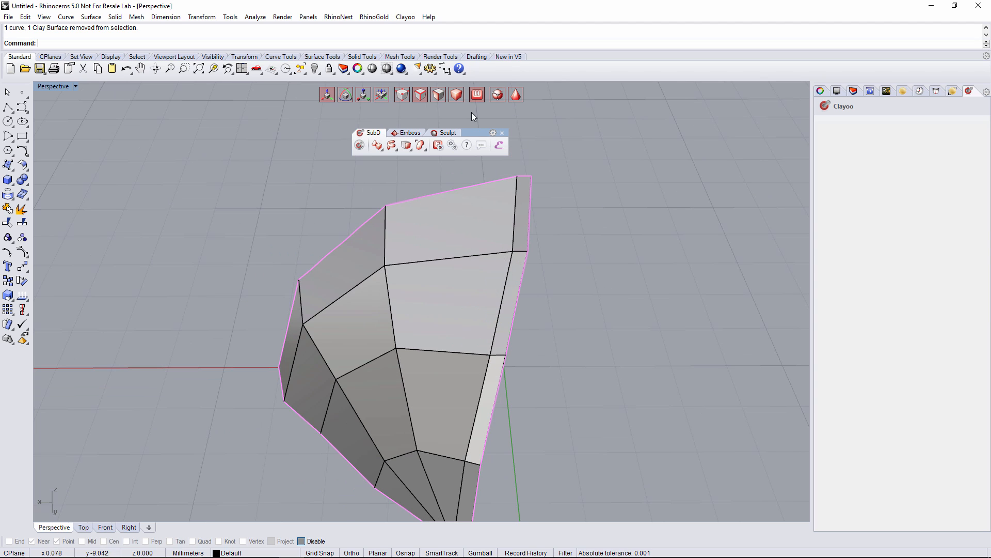
# Step: Select all faces of the piece and shift them slightly towards positive X, away from the extracted curve
pyautogui.click(474, 216)
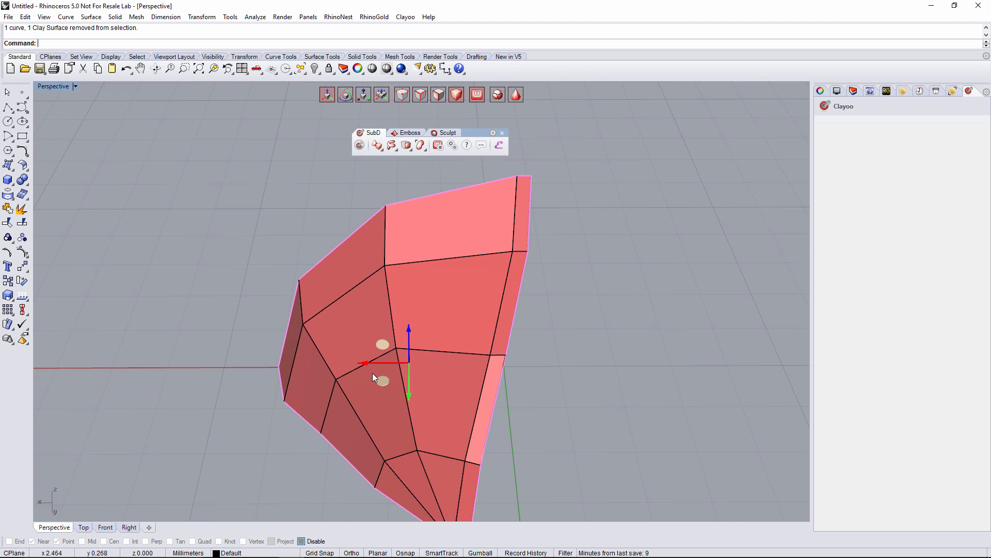
pyautogui.moveTo(364, 364); pyautogui.dragTo(361, 366)
pyautogui.scroll(-4, 538, 390)
pyautogui.moveTo(539, 388); pyautogui.dragTo(581, 365, button='right')
pyautogui.moveTo(571, 404); pyautogui.dragTo(500, 378, button='right')
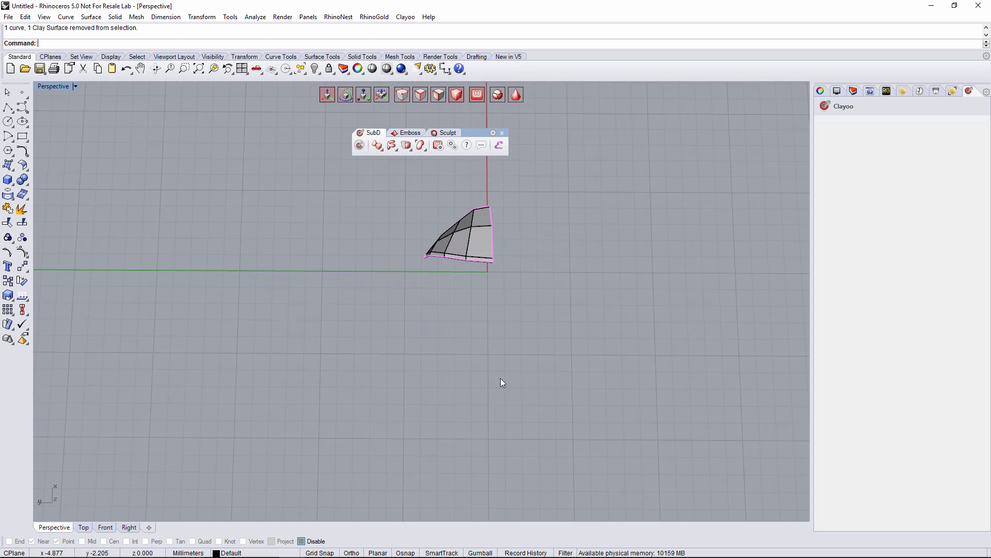
# Step: In the Top view, start a degree 3 curve at about X -10, Y 0, arching upward towards positive X
pyautogui.click(87, 527)
pyautogui.moveTo(589, 388); pyautogui.dragTo(557, 333, button='right')
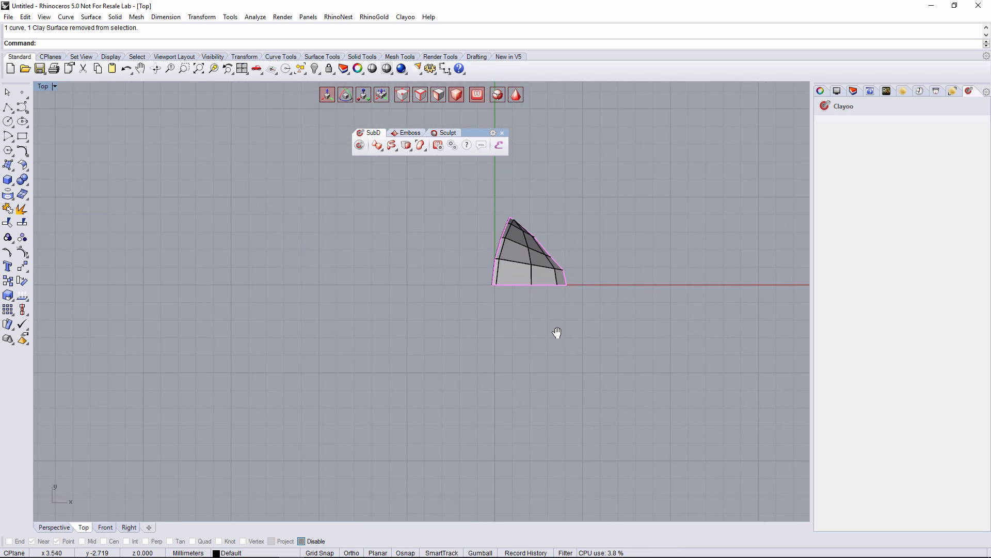
pyautogui.moveTo(482, 318); pyautogui.dragTo(537, 356, button='right')
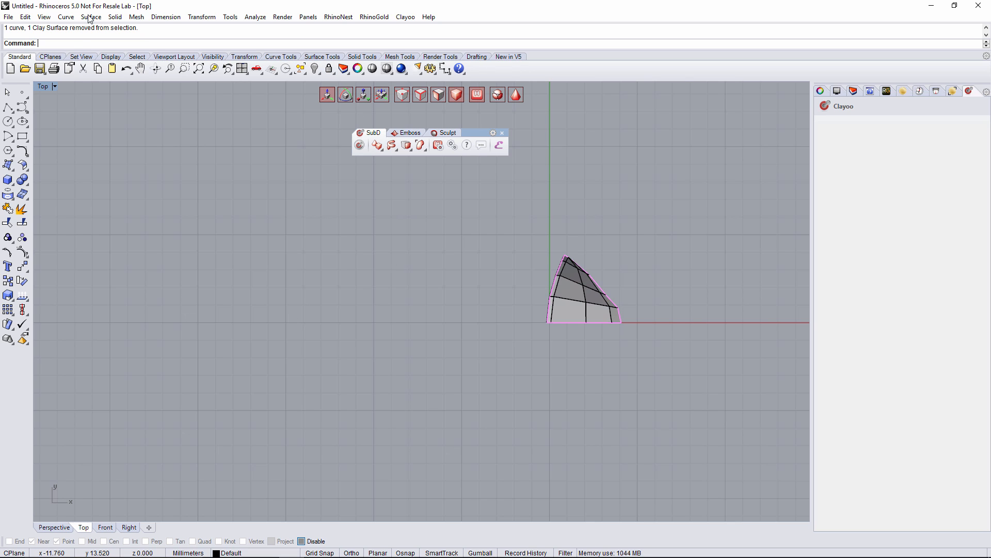
pyautogui.write('urve')
pyautogui.press('Return')
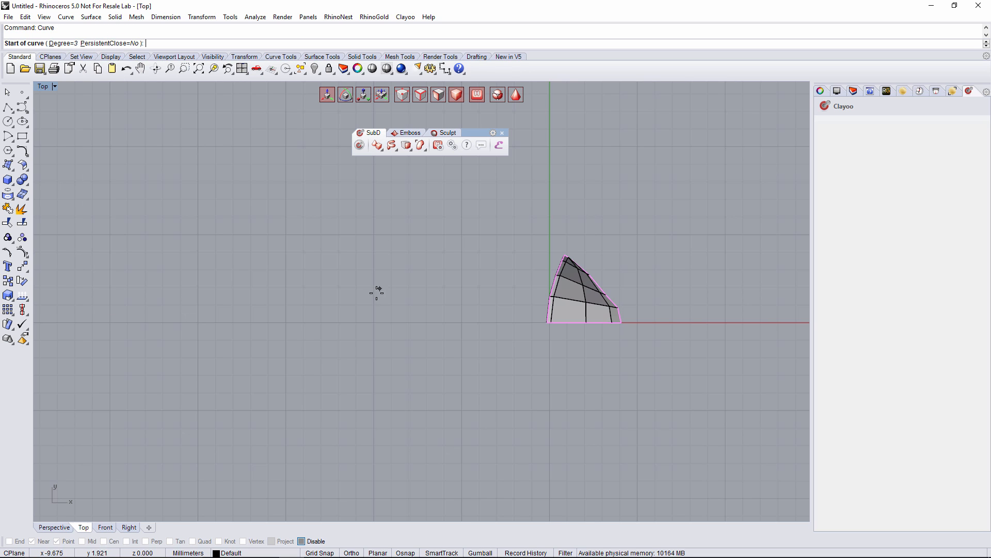
pyautogui.click(373, 321)
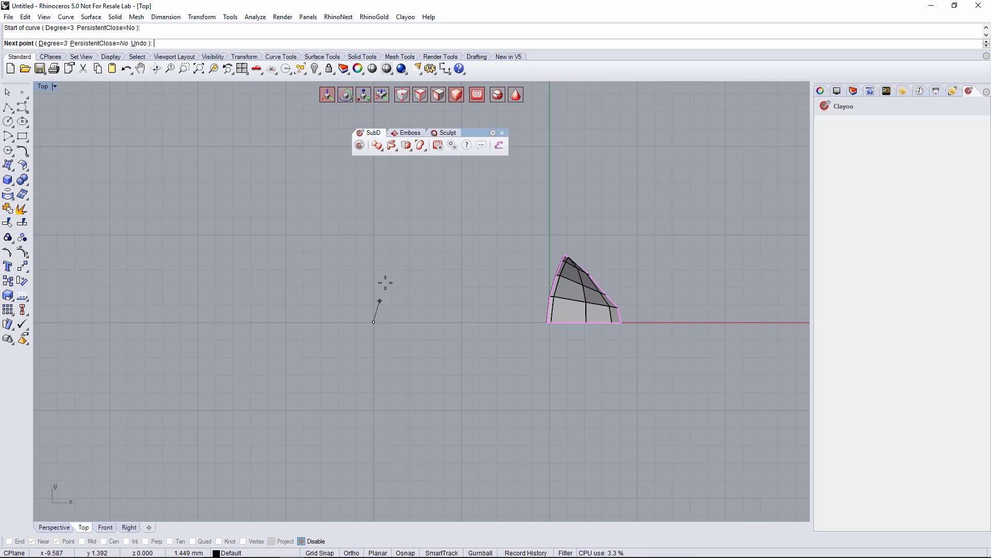
pyautogui.click(381, 253)
pyautogui.click(408, 213)
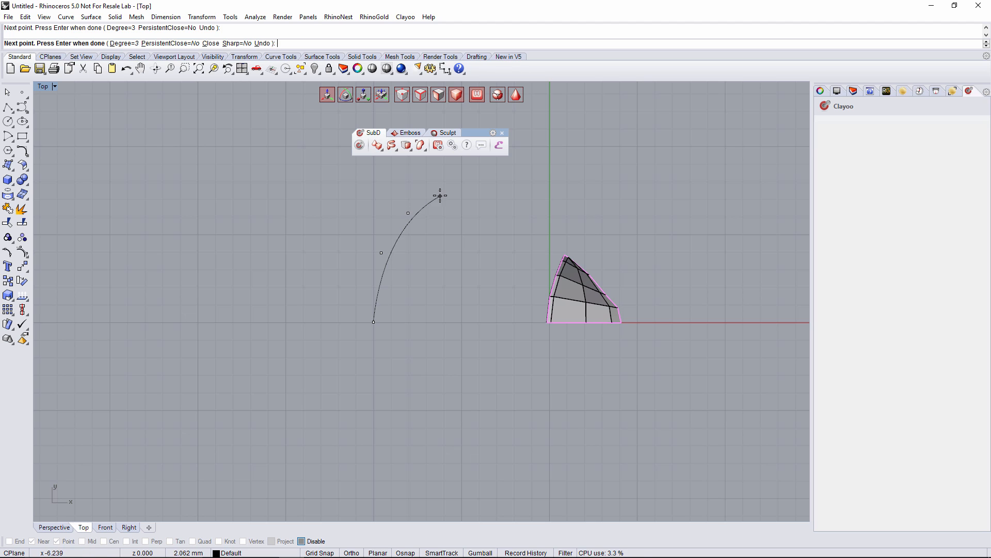
pyautogui.click(447, 188)
pyautogui.keyDown('shift'); pyautogui.moveTo(472, 171); pyautogui.dragTo(466, 203, button='right'); pyautogui.keyUp('shift')
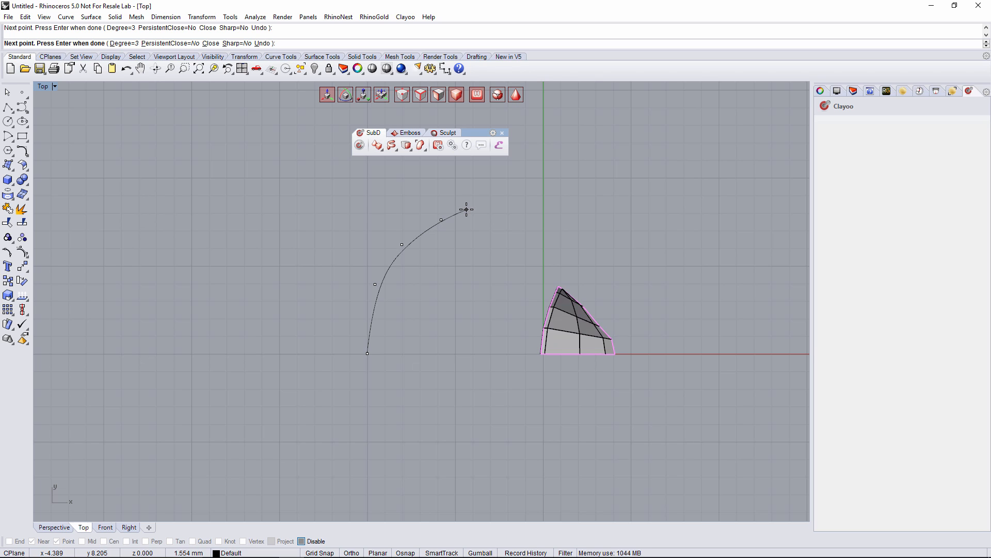
# Step: Undo the last two curve points, place new ones at about X -6.5, Y 7.5 and X -4, Y 8.6, and finish the curve
pyautogui.hotkey('ctrl', 'z')
pyautogui.hotkey('ctrl', 'z')
pyautogui.click(429, 223)
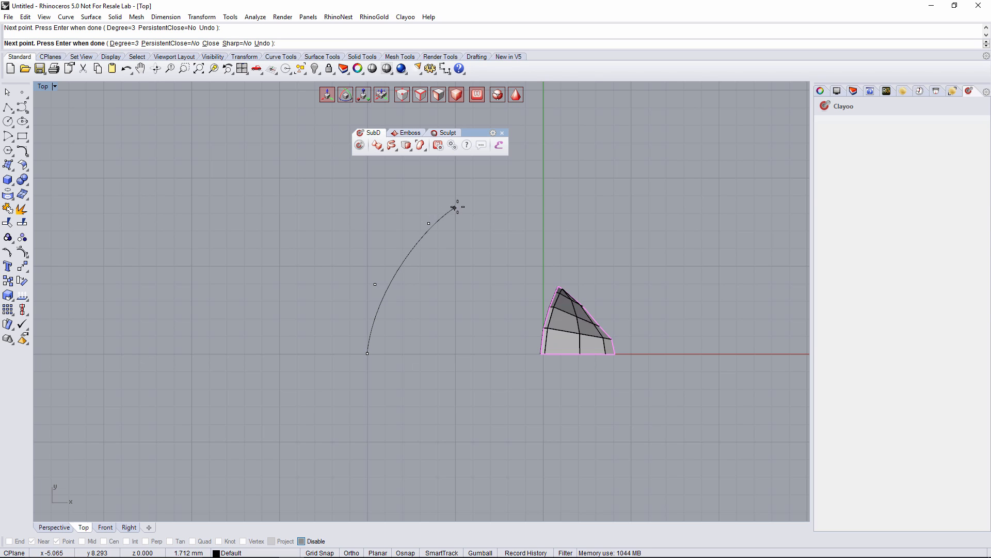
pyautogui.click(471, 202)
pyautogui.rightClick(471, 203)
pyautogui.scroll(-6, 473, 244)
pyautogui.moveTo(458, 284); pyautogui.dragTo(485, 274, button='right')
# Step: In Perspective, select the extracted border curve and the arched curve, and start a From 2 Curves surface between them
pyautogui.click(61, 527)
pyautogui.moveTo(419, 308); pyautogui.dragTo(577, 223, button='right')
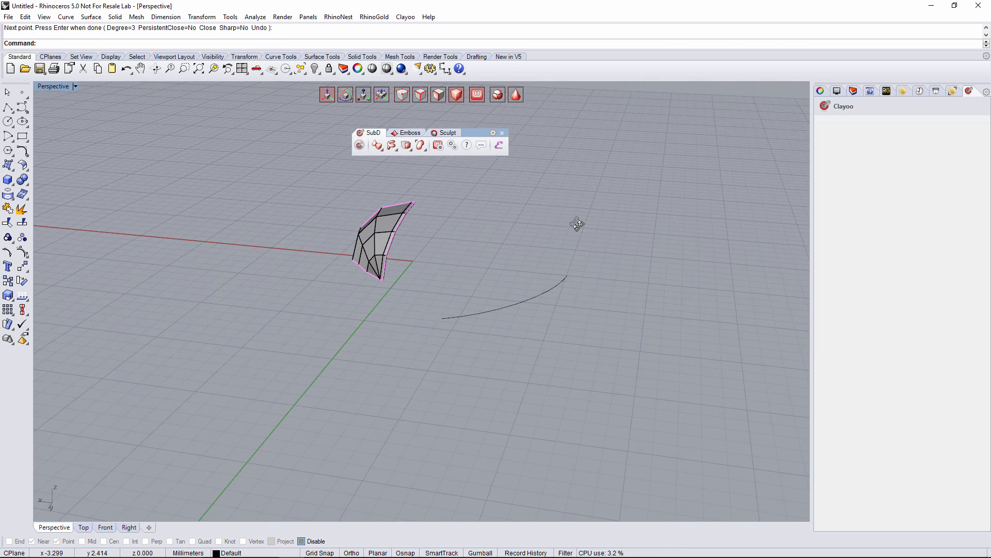
pyautogui.moveTo(504, 281); pyautogui.dragTo(473, 280, button='right')
pyautogui.scroll(2, 472, 280)
pyautogui.scroll(9, 388, 240)
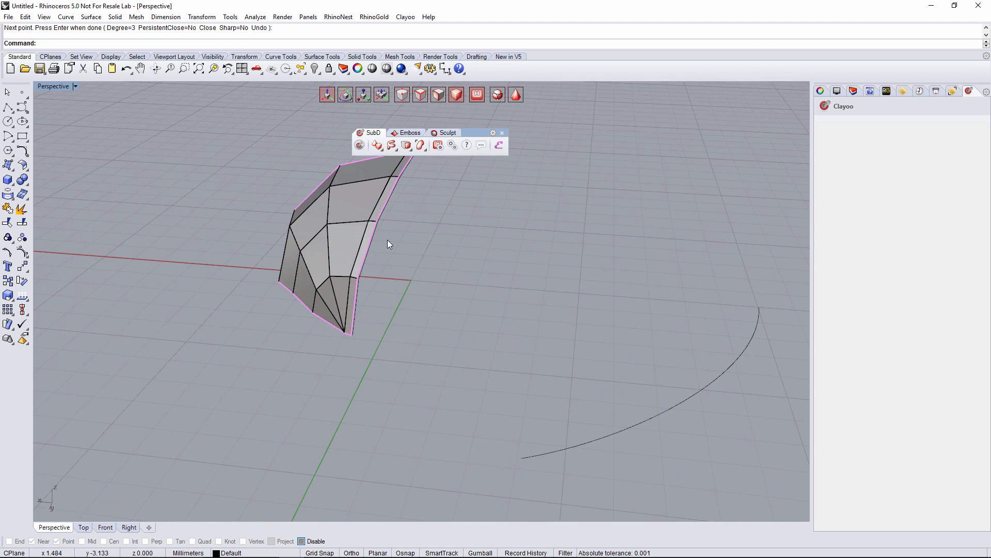
pyautogui.click(368, 224)
pyautogui.scroll(-8, 608, 325)
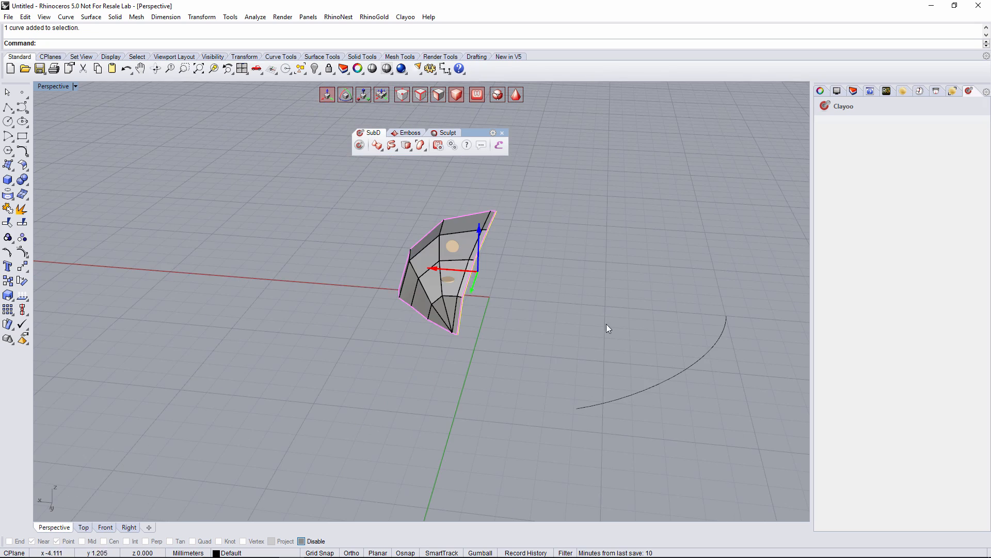
pyautogui.click(676, 371)
pyautogui.moveTo(676, 371); pyautogui.dragTo(639, 380, button='right')
pyautogui.click(392, 145)
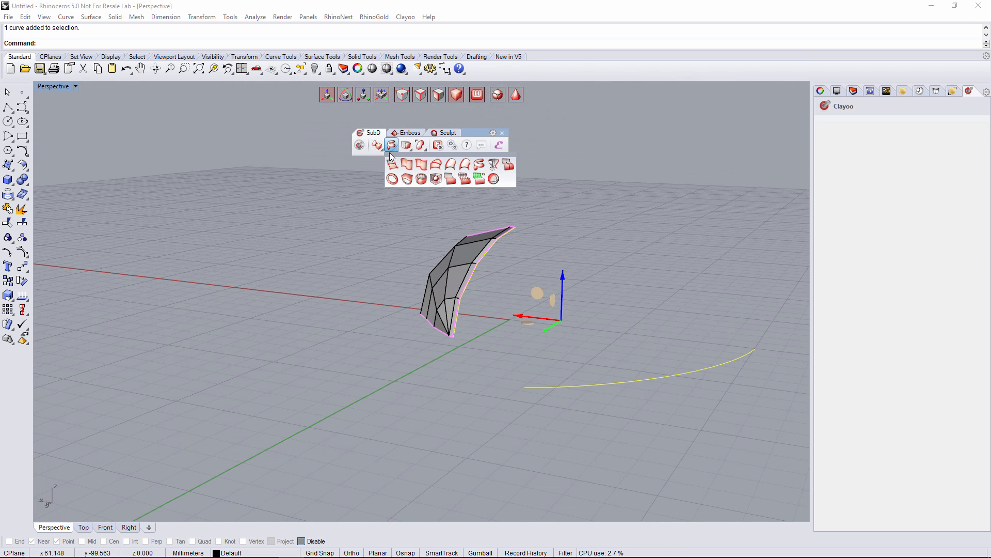
pyautogui.click(423, 164)
pyautogui.moveTo(680, 308); pyautogui.dragTo(658, 339, button='right')
pyautogui.moveTo(573, 368); pyautogui.dragTo(656, 340, button='right')
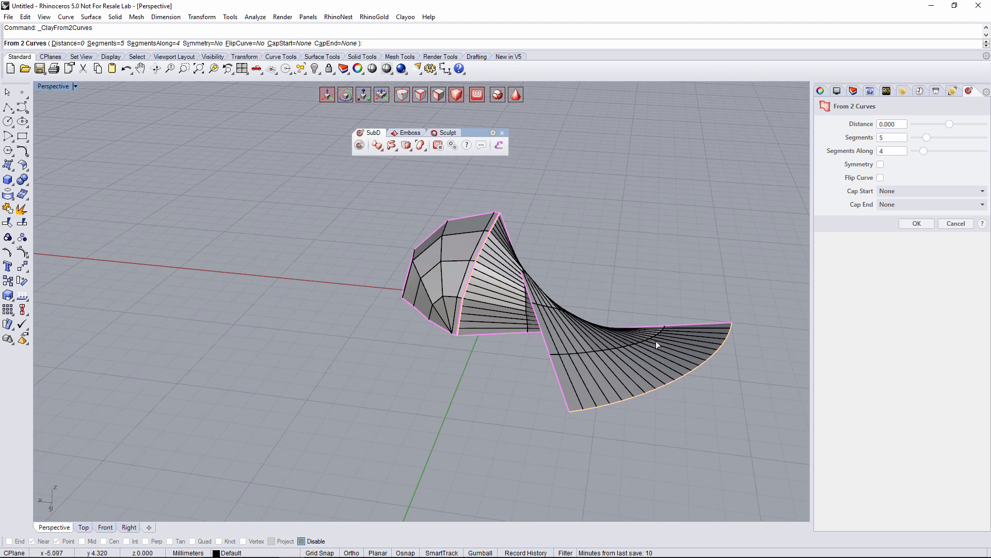
# Step: Enable Flip Curve for the From 2 Curves surface, with Segments set to 1 and Segments Along to 4
pyautogui.click(880, 177)
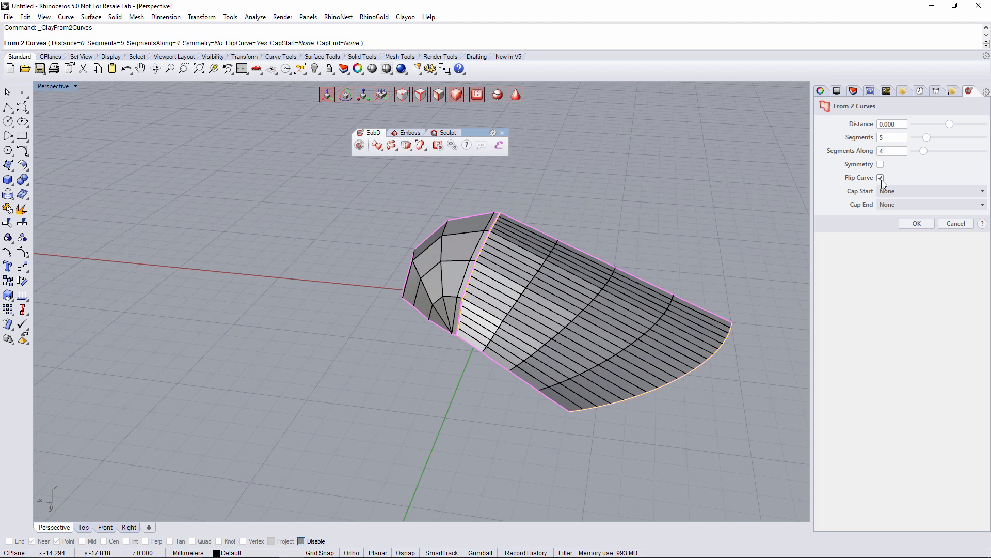
pyautogui.moveTo(550, 308); pyautogui.dragTo(592, 286, button='right')
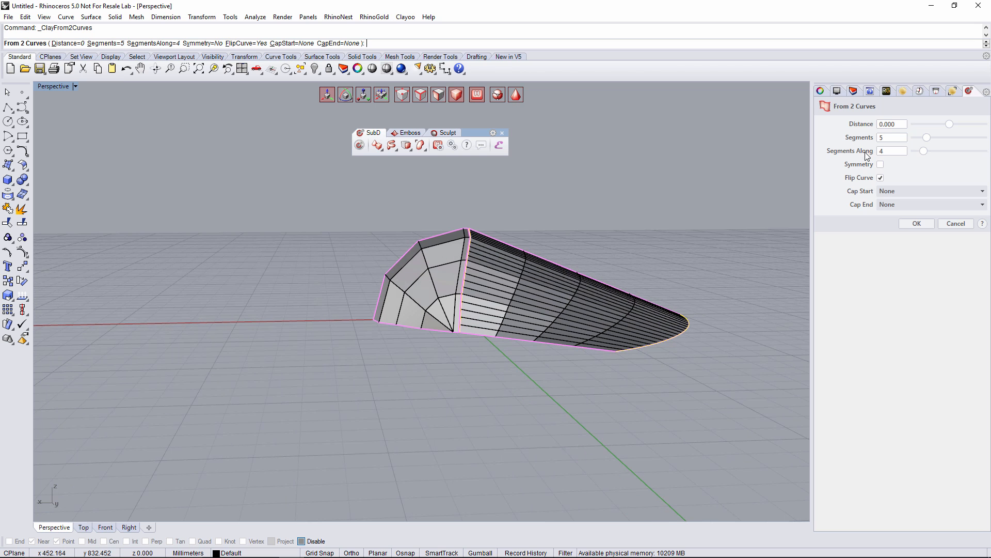
pyautogui.scroll(-1, 890, 139)
pyautogui.write('1')
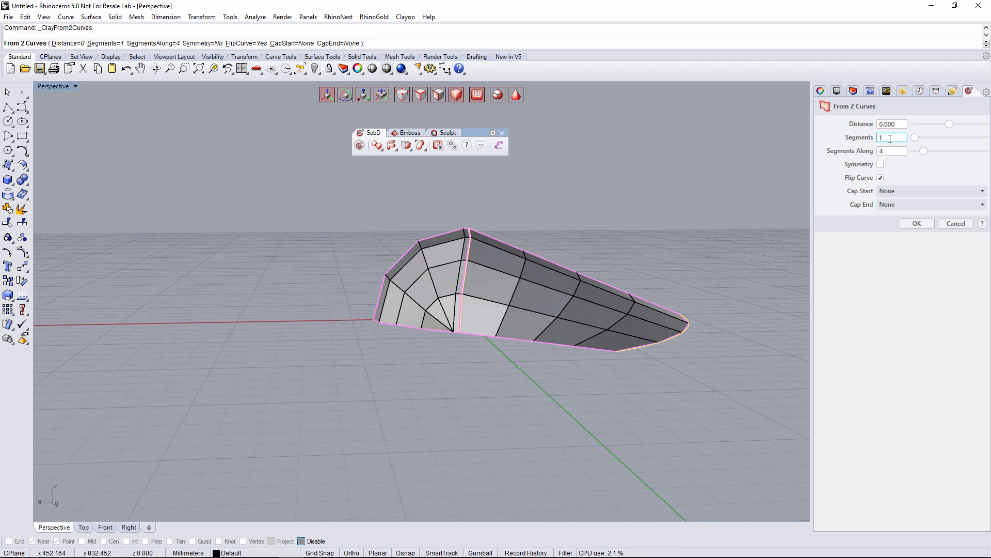
pyautogui.moveTo(577, 294); pyautogui.dragTo(559, 283, button='right')
pyautogui.click(890, 151)
pyautogui.scroll(-1, 890, 151)
pyautogui.scroll(1, 890, 151)
pyautogui.moveTo(649, 290); pyautogui.dragTo(687, 277, button='right')
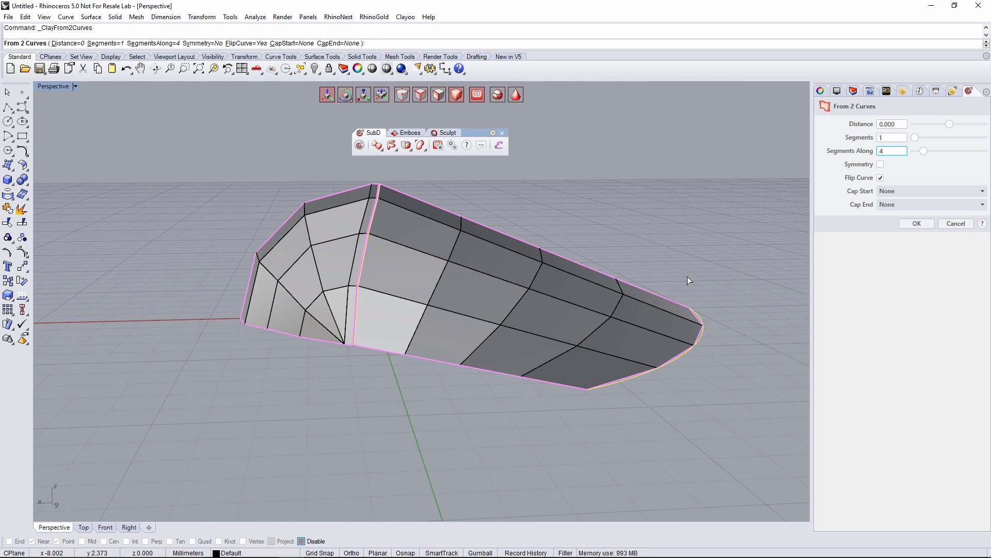
# Step: Set the surface's Distance to -1.509 so it bulges outward, and accept the From 2 Curves surface
pyautogui.click(950, 125)
pyautogui.moveTo(950, 125); pyautogui.dragTo(948, 125)
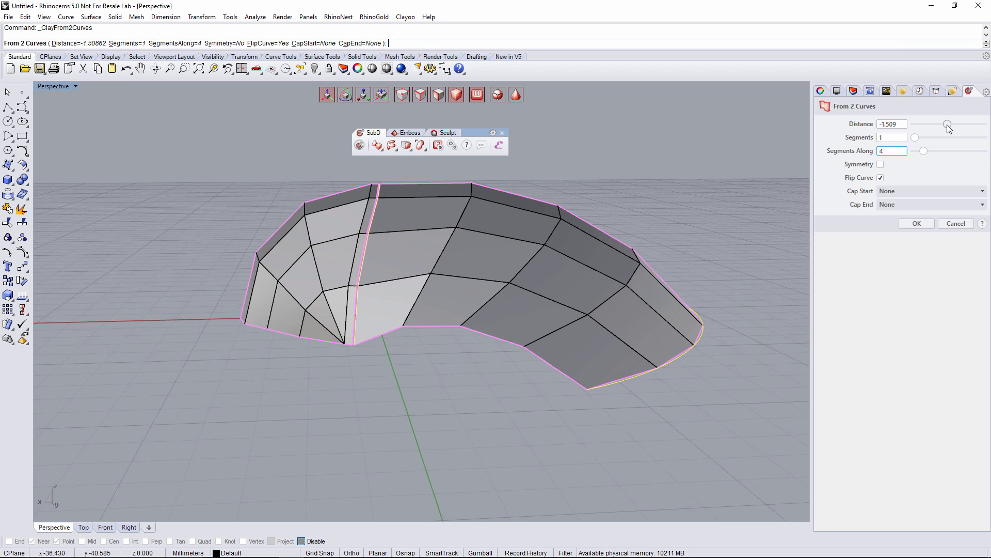
pyautogui.click(900, 124)
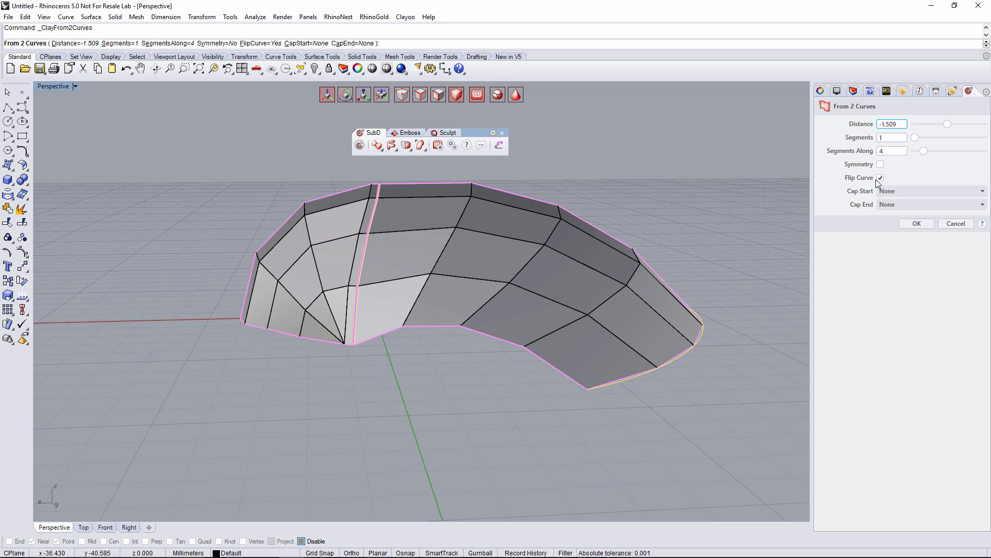
pyautogui.click(899, 125)
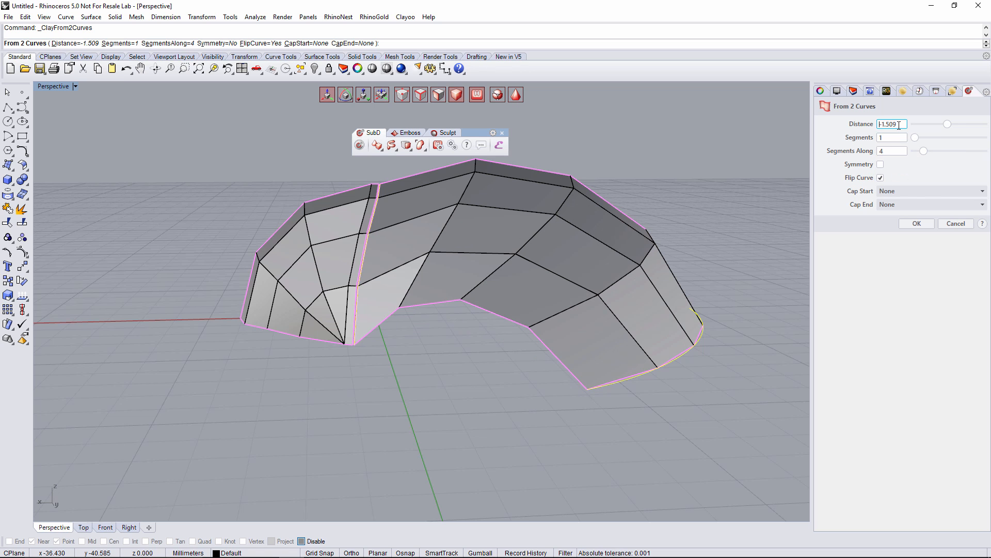
pyautogui.scroll(1, 899, 125)
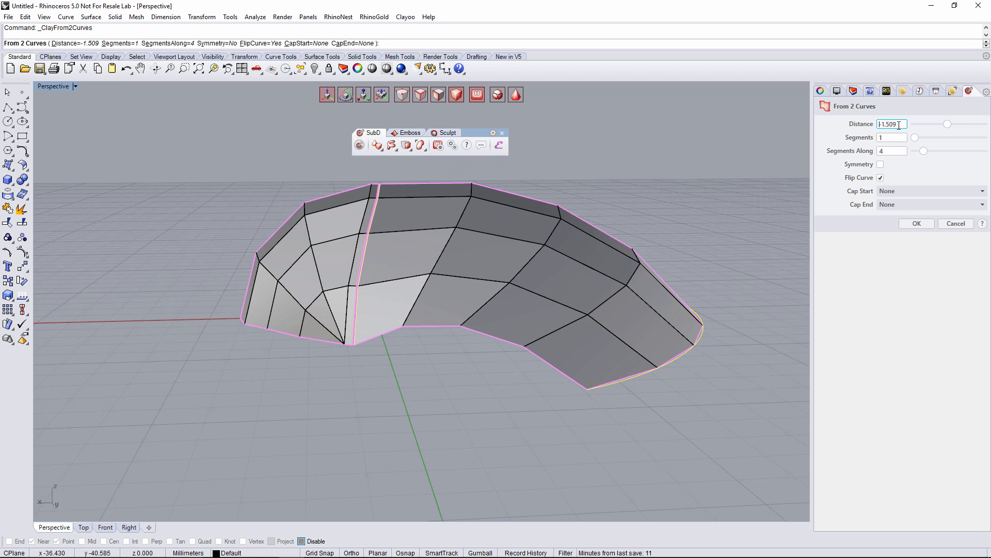
pyautogui.scroll(1, 899, 125)
pyautogui.moveTo(596, 263); pyautogui.dragTo(549, 265, button='right')
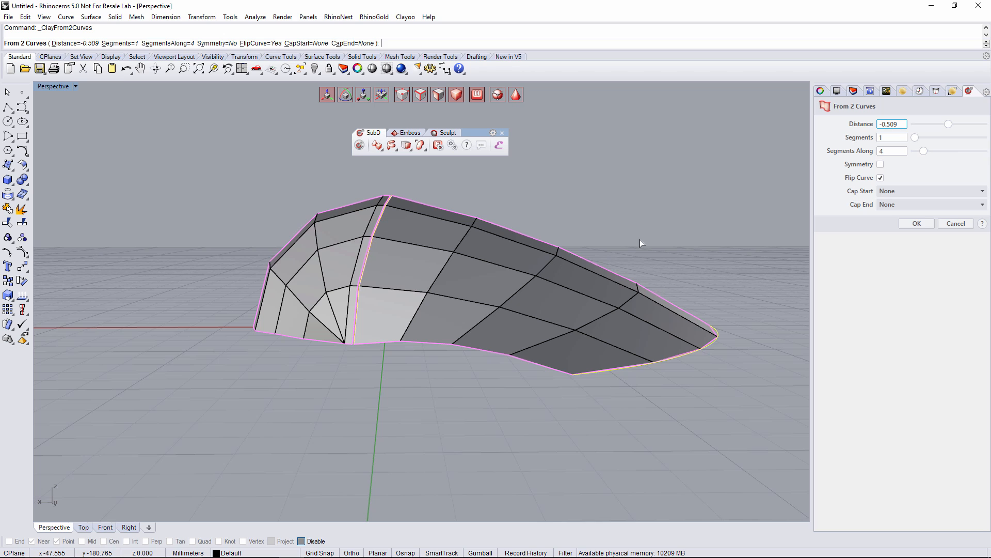
pyautogui.scroll(-1, 901, 128)
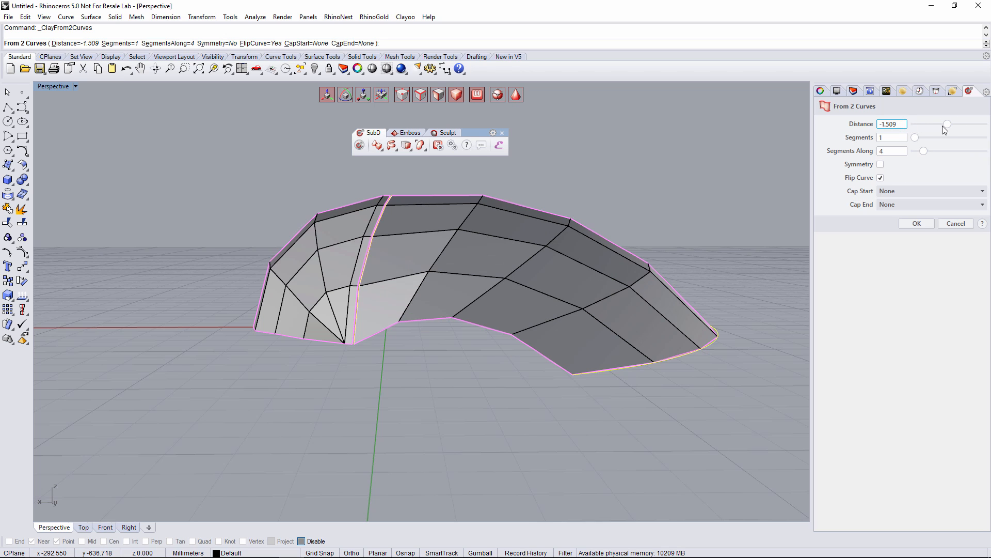
pyautogui.moveTo(947, 126); pyautogui.dragTo(947, 126)
pyautogui.moveTo(671, 372); pyautogui.dragTo(450, 428, button='right')
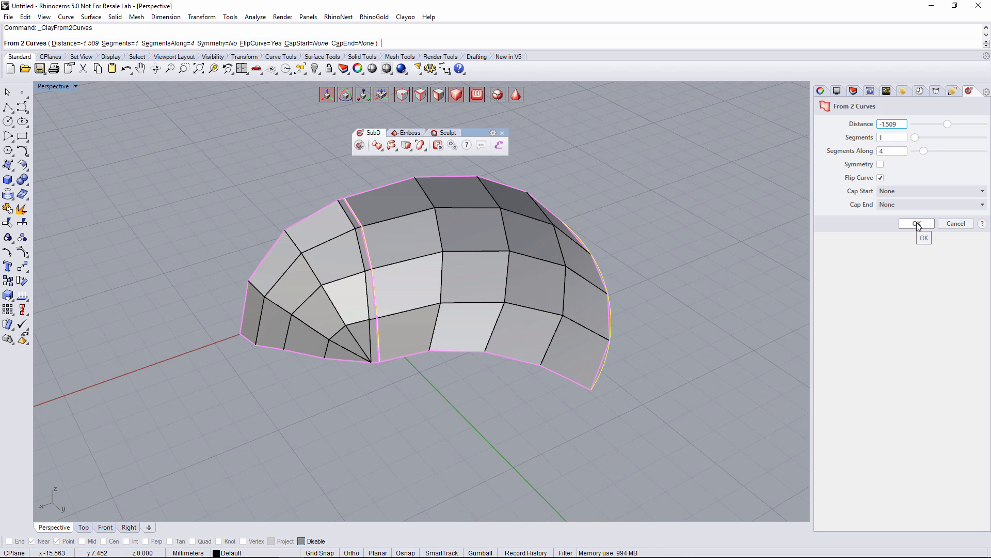
pyautogui.click(917, 224)
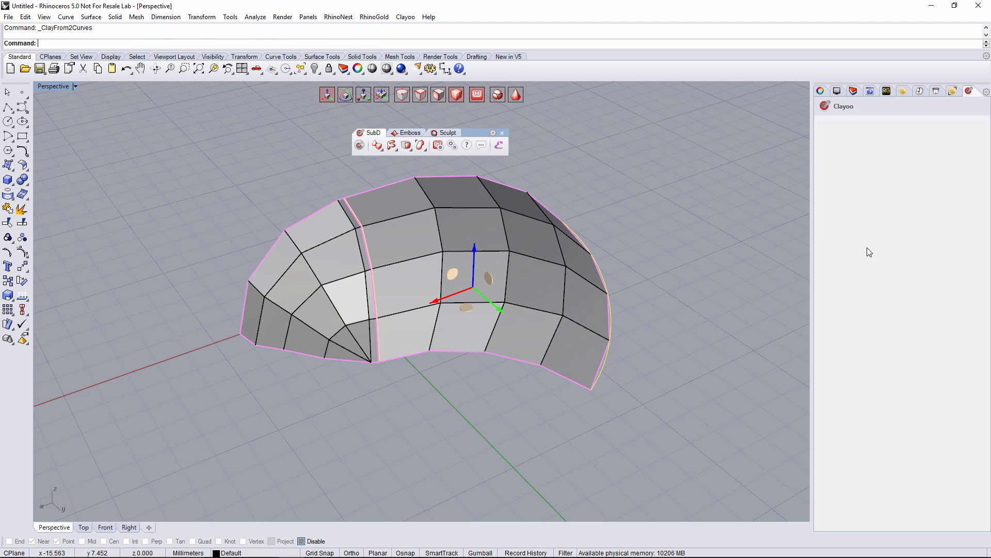
# Step: Select all curves in the model with SelCrv and delete them
pyautogui.moveTo(690, 262); pyautogui.dragTo(659, 277, button='right')
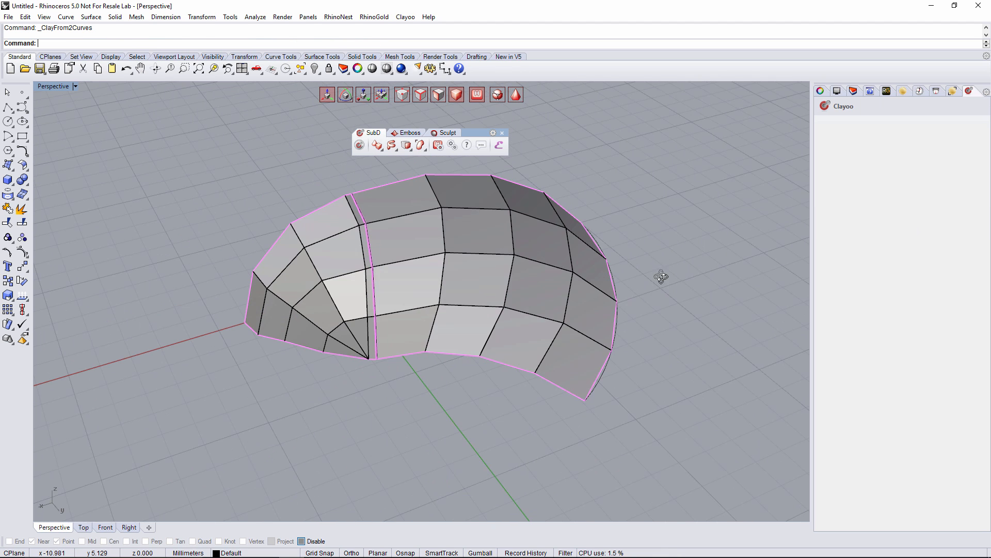
pyautogui.moveTo(485, 327); pyautogui.dragTo(492, 398, button='right')
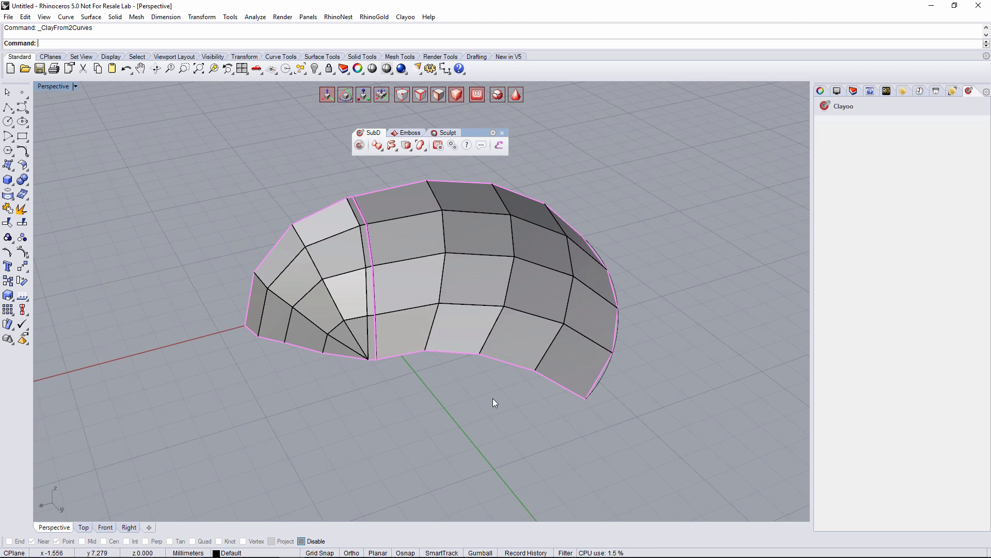
pyautogui.click(373, 42)
pyautogui.write('SelCrv')
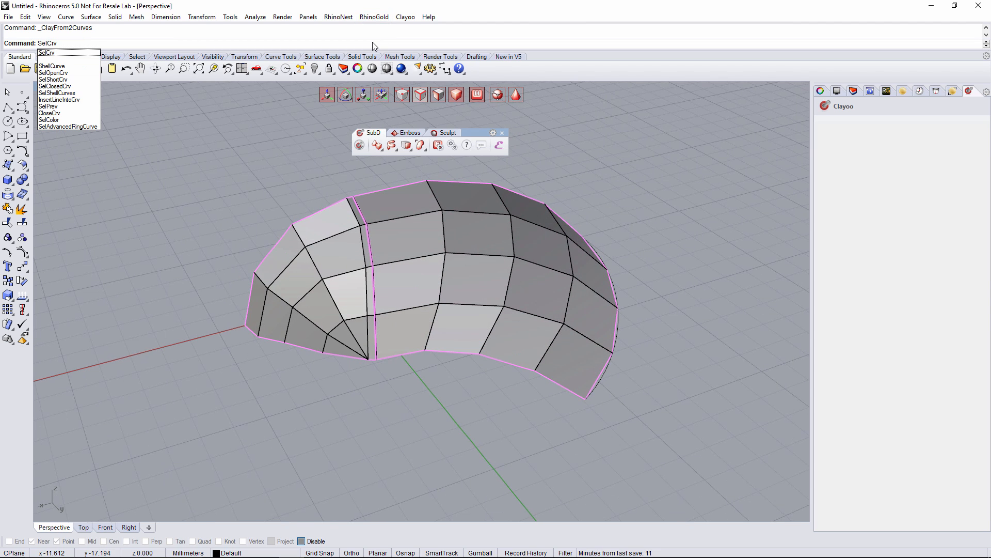
pyautogui.press('Return')
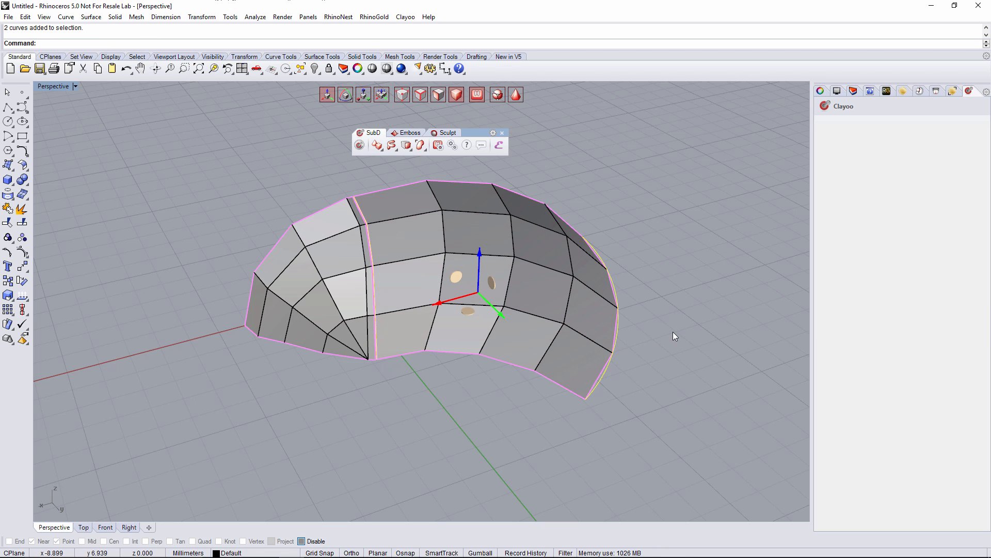
pyautogui.press('Delete')
# Step: Select the lower border edge loop of the new surface and project it onto the XY plane
pyautogui.moveTo(674, 332); pyautogui.dragTo(670, 299, button='right')
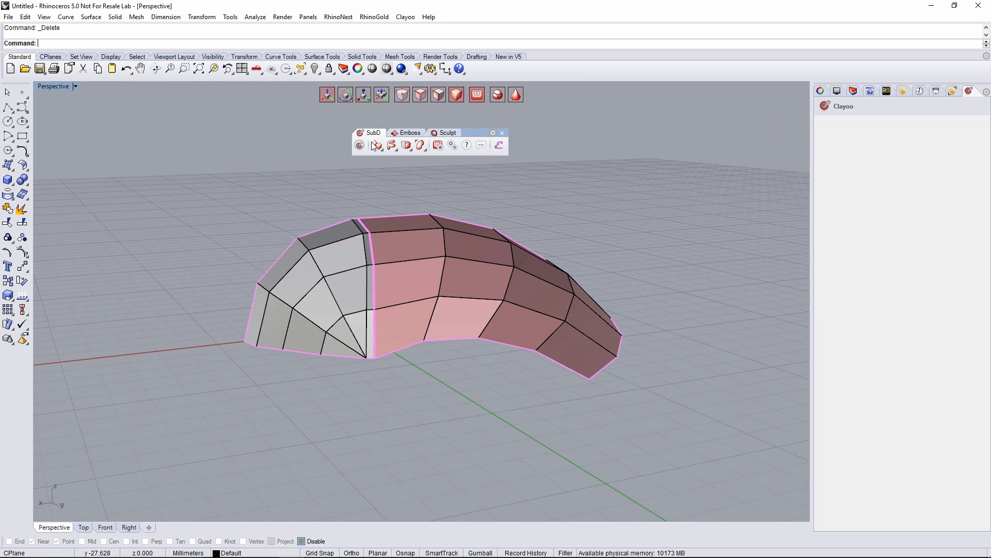
pyautogui.doubleClick(466, 342)
pyautogui.moveTo(475, 355); pyautogui.dragTo(423, 390, button='right')
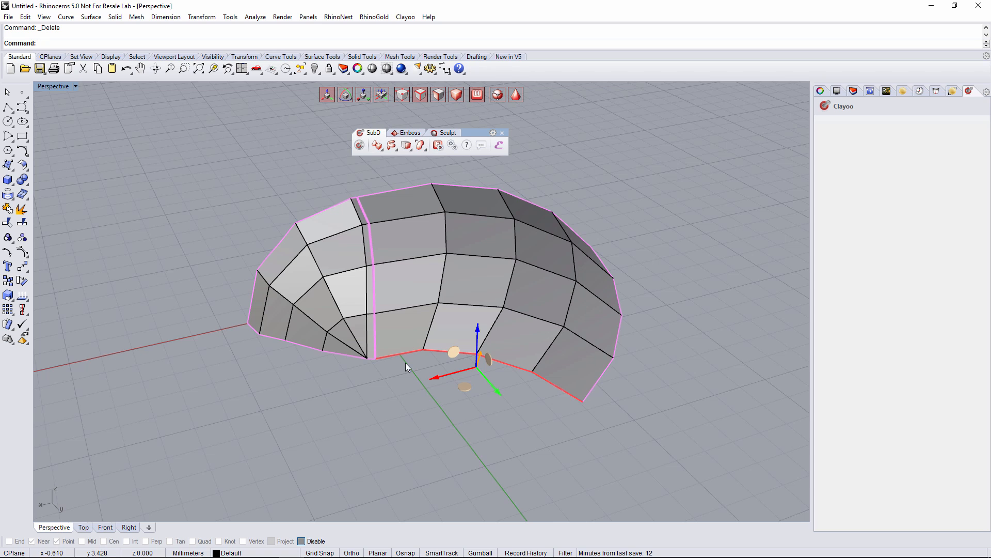
pyautogui.click(405, 145)
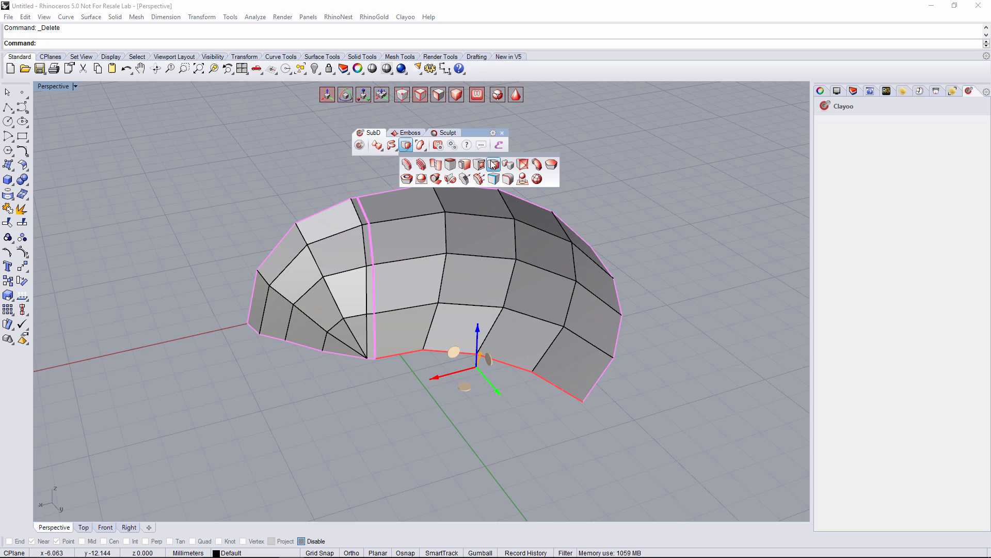
pyautogui.click(523, 179)
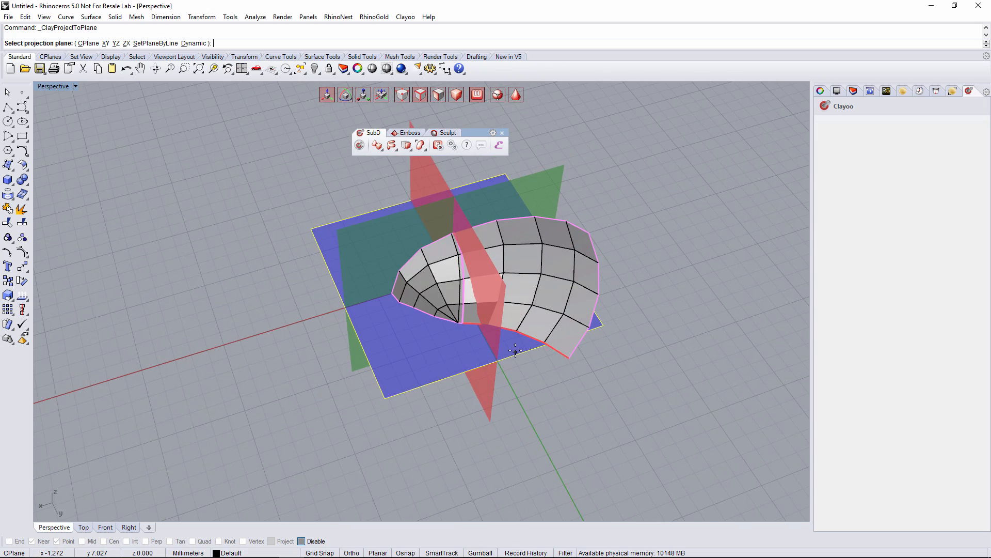
pyautogui.click(518, 345)
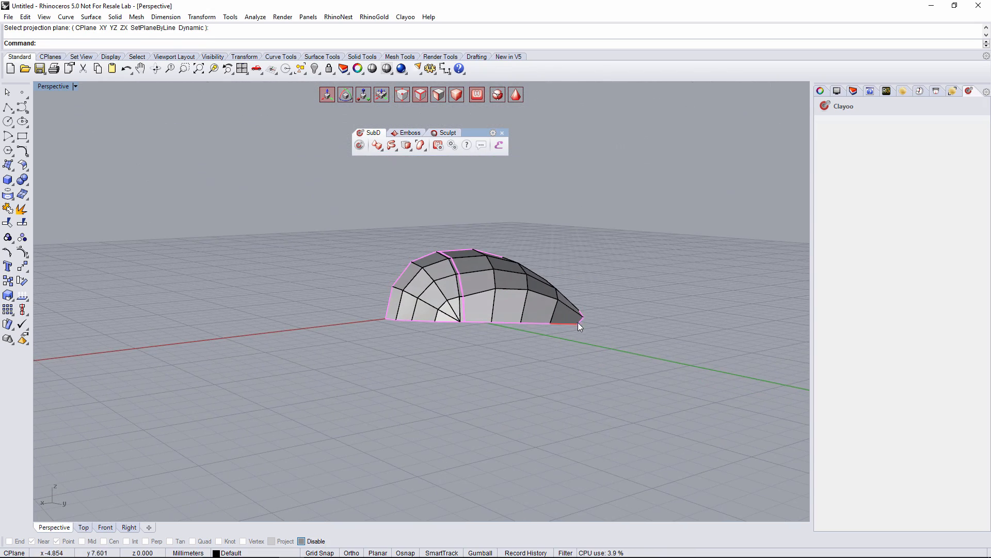
pyautogui.moveTo(628, 327); pyautogui.dragTo(599, 355, button='right')
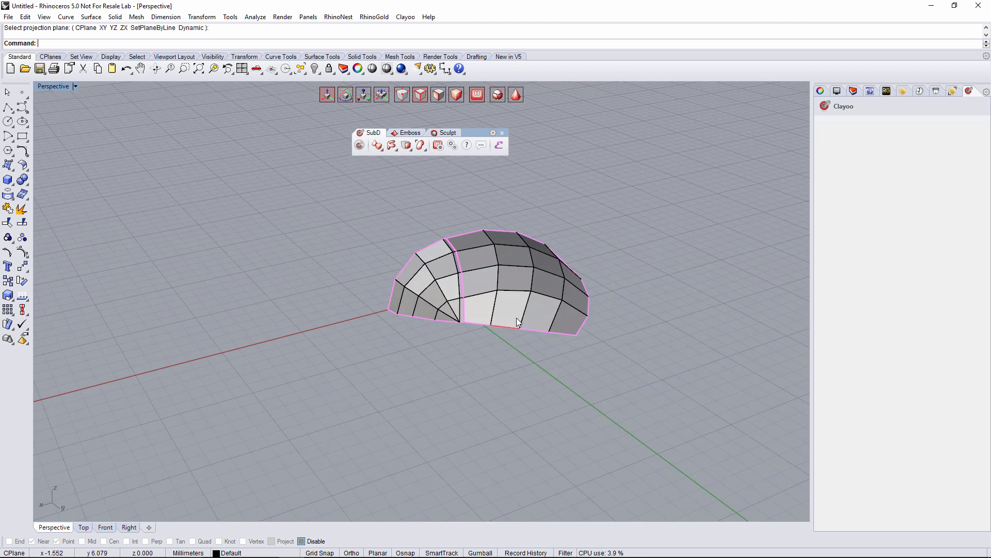
# Step: Select the vertices around the seam between the sphere piece and the new surface, and weld them with a tolerance of 0.5
pyautogui.scroll(5, 513, 316)
pyautogui.moveTo(513, 316); pyautogui.dragTo(457, 373, button='right')
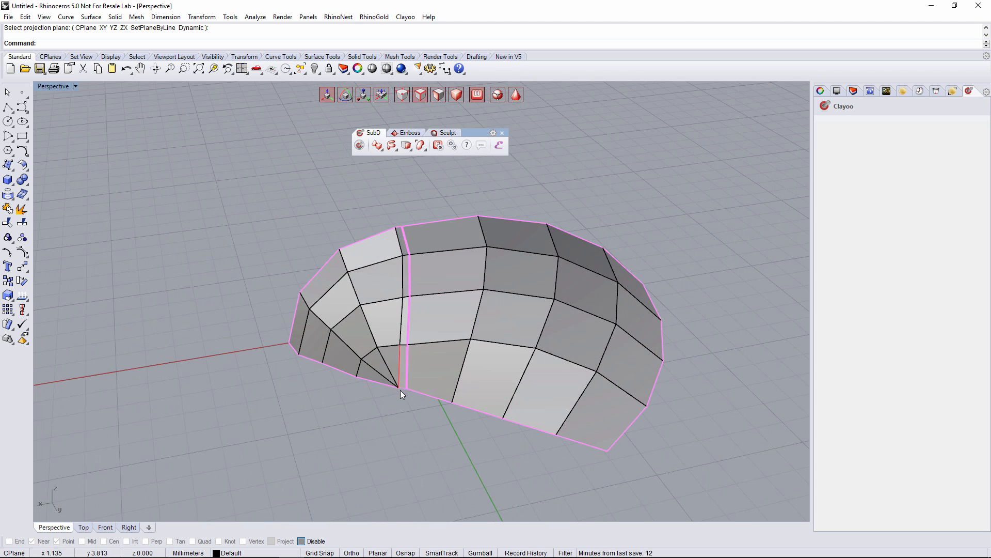
pyautogui.moveTo(440, 301); pyautogui.dragTo(431, 176, button='right')
pyautogui.click(405, 95)
pyautogui.moveTo(351, 219); pyautogui.dragTo(502, 429)
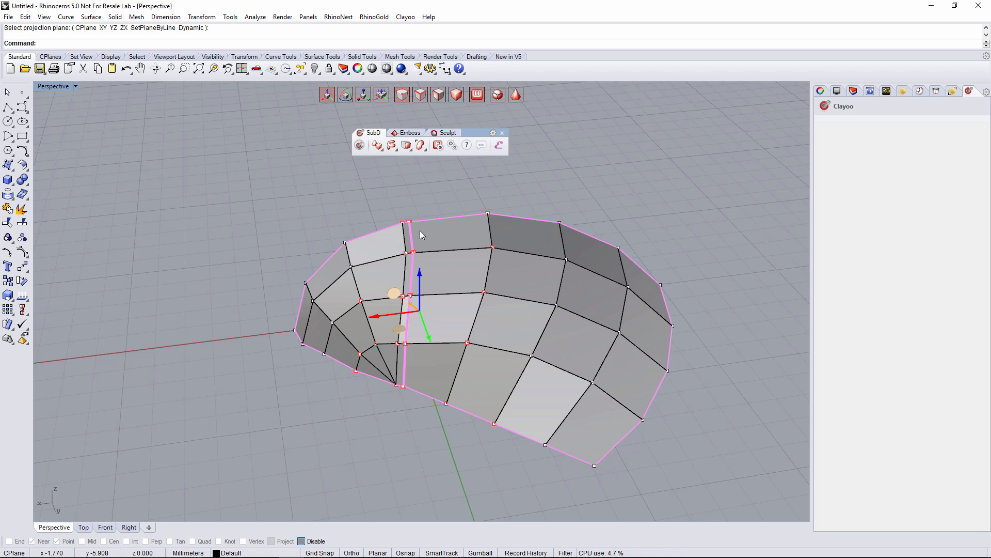
pyautogui.click(409, 149)
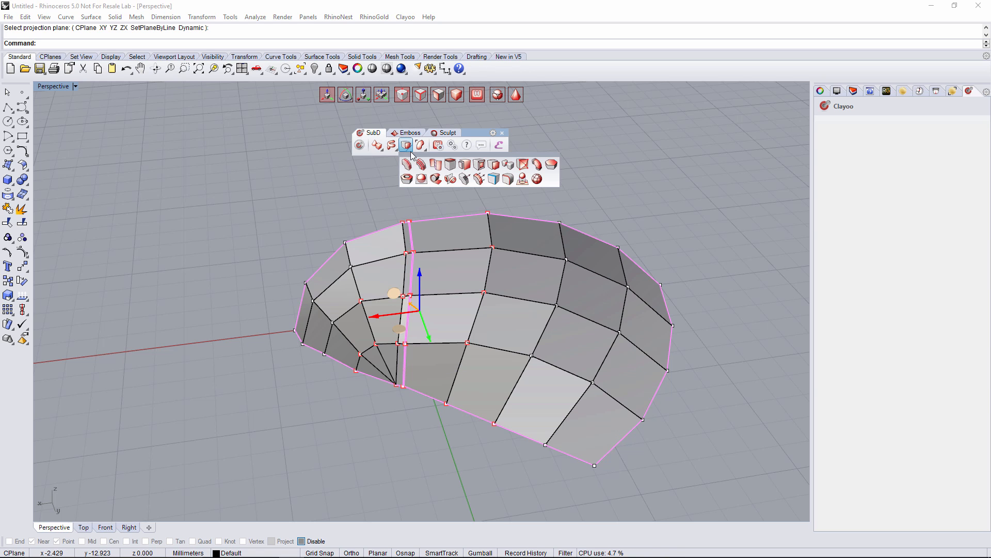
pyautogui.click(509, 165)
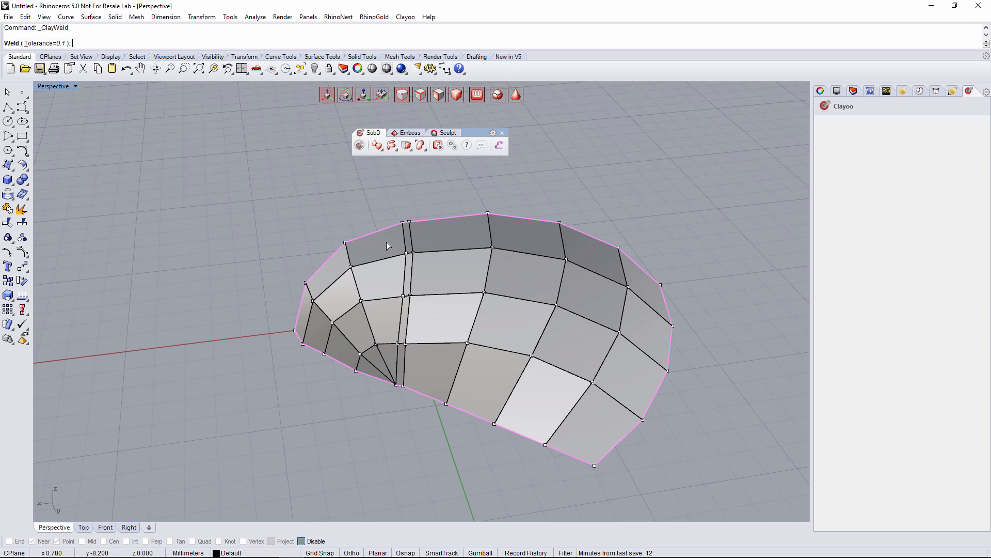
pyautogui.scroll(3, 410, 224)
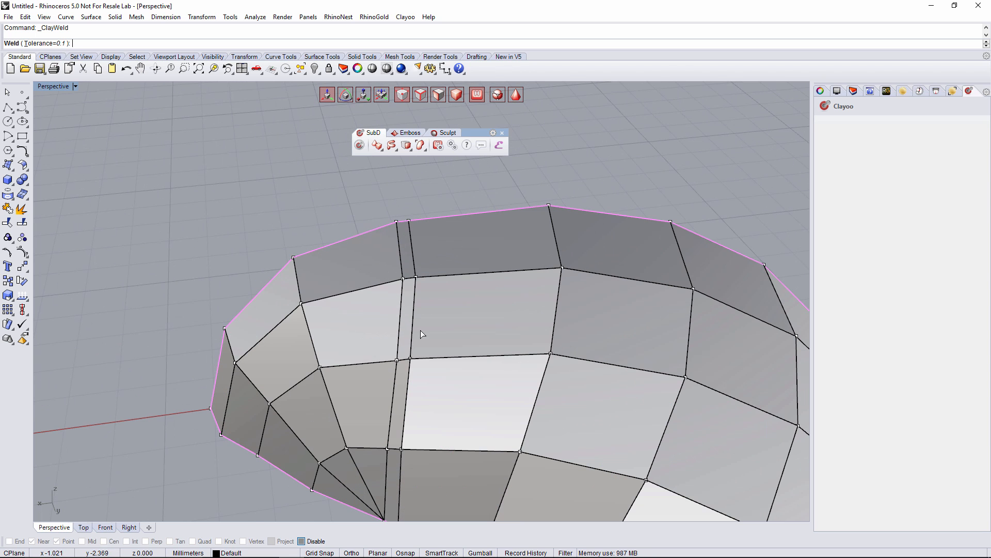
pyautogui.scroll(-4, 421, 330)
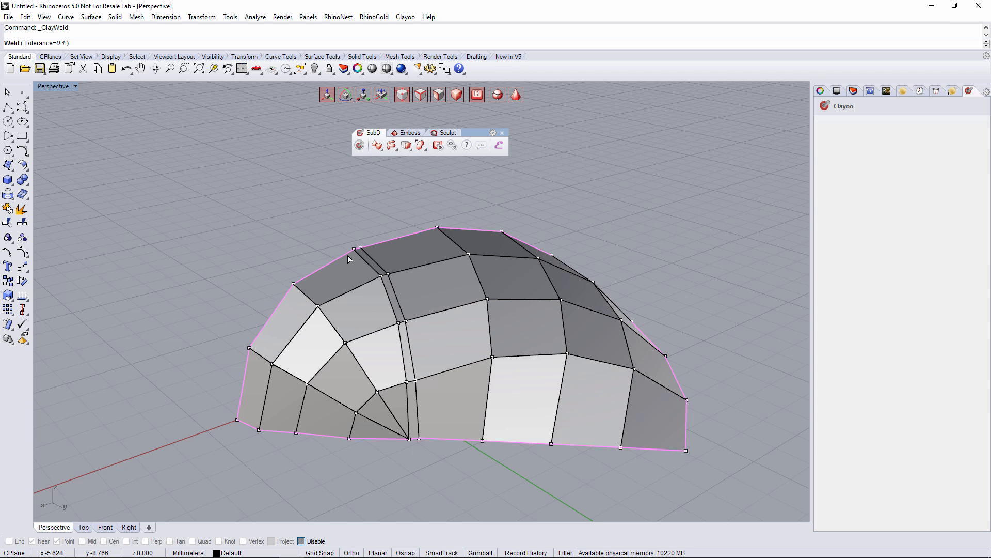
pyautogui.moveTo(419, 398); pyautogui.dragTo(395, 382, button='right')
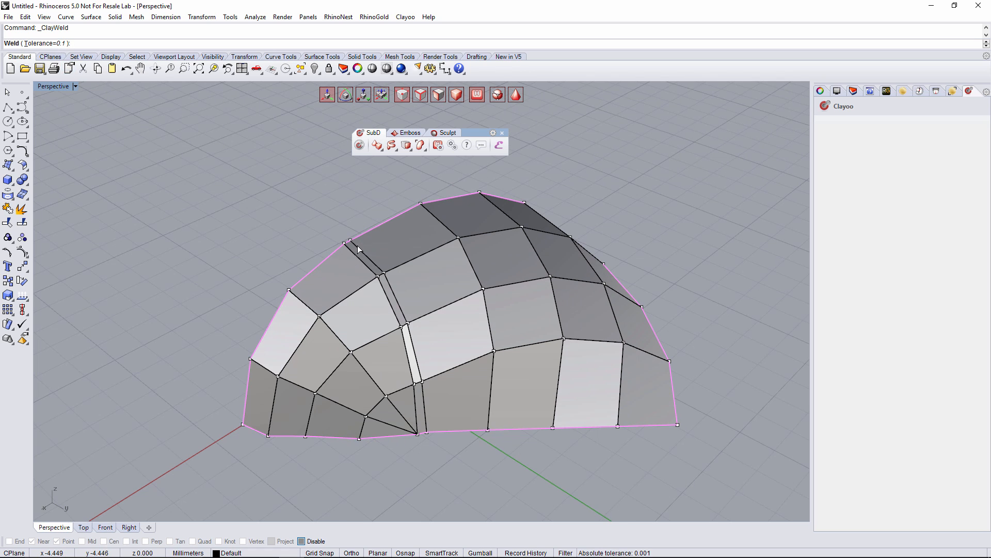
pyautogui.click(57, 43)
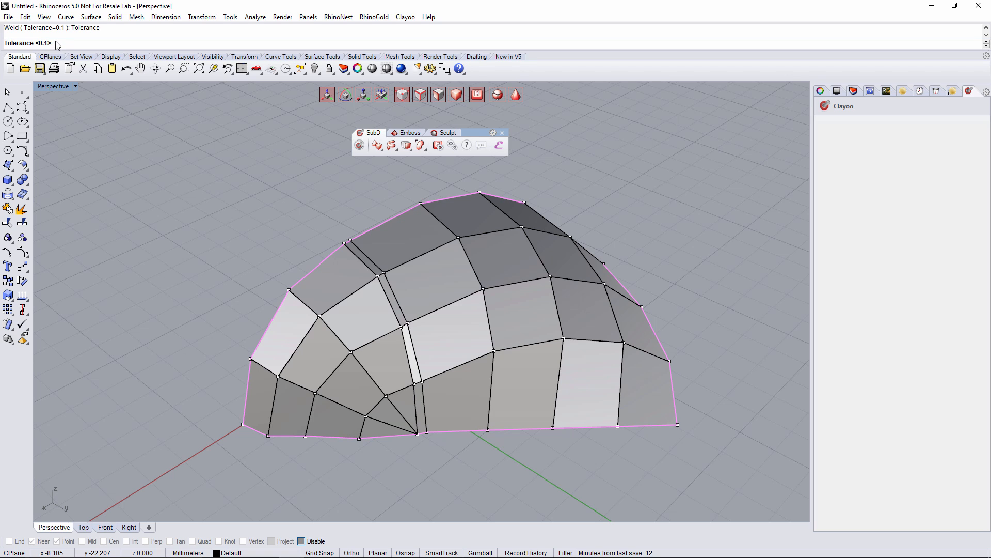
pyautogui.write('.5')
pyautogui.press('Return')
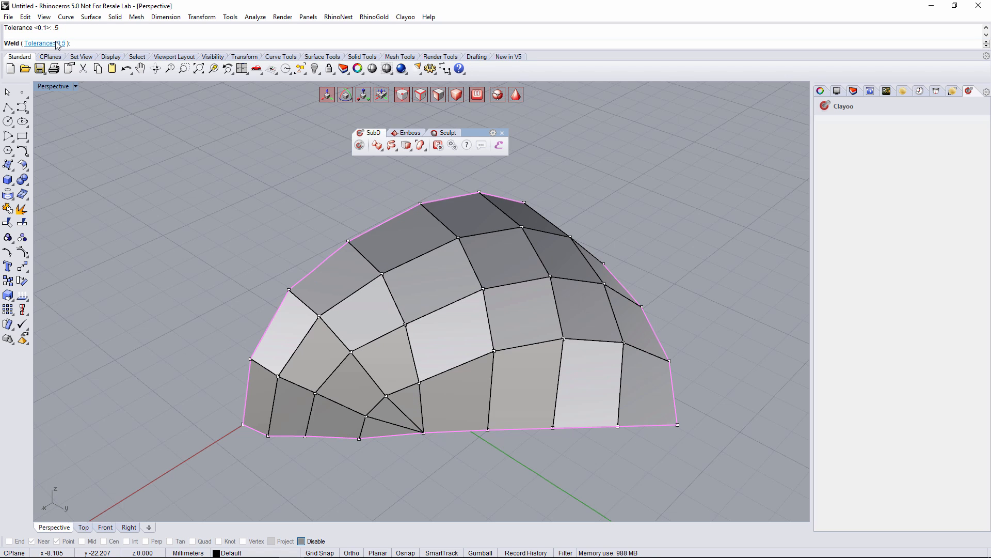
pyautogui.moveTo(429, 413); pyautogui.dragTo(450, 438, button='right')
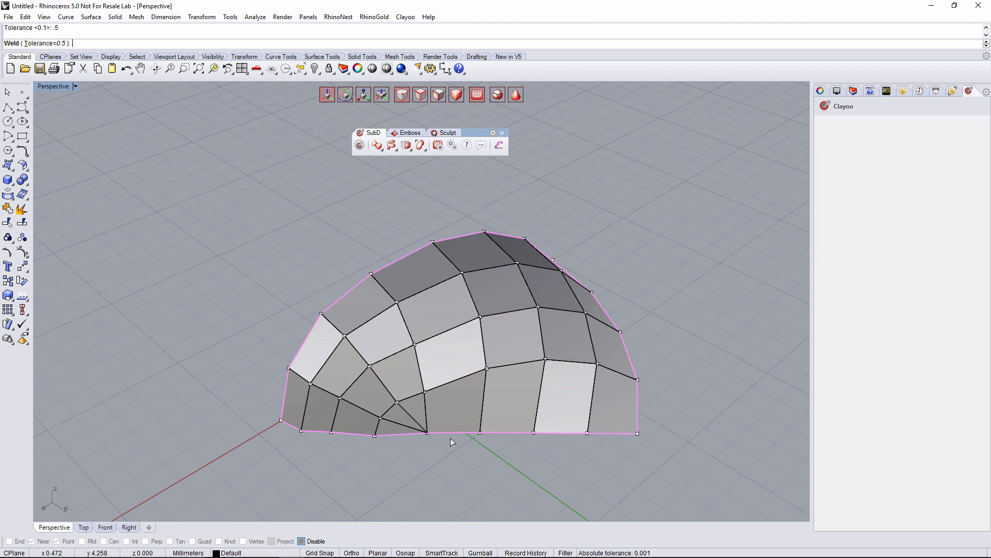
pyautogui.press('Return')
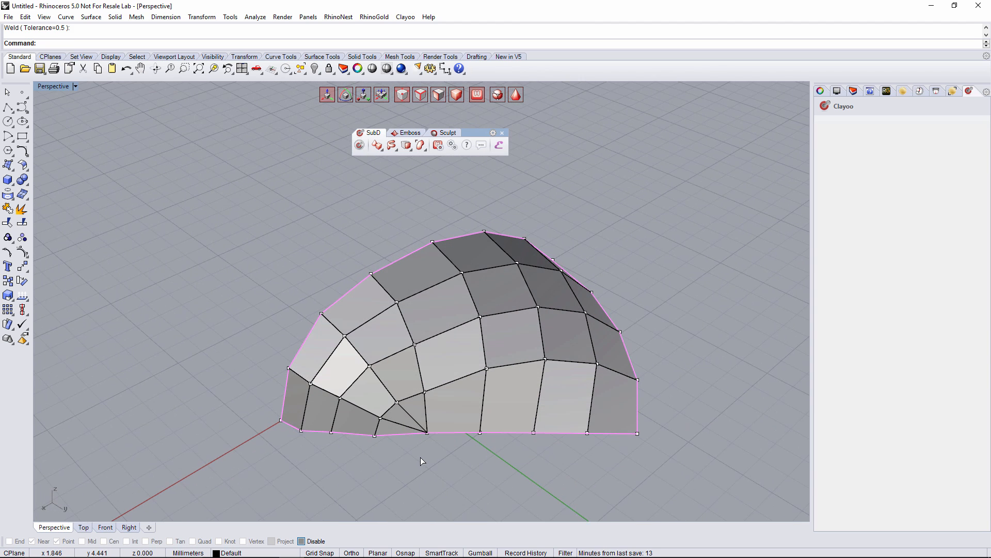
# Step: Select the whole welded piece and apply Symmetry with the Plane option, using a grid-snapped line along the X axis in the top view
pyautogui.moveTo(422, 459); pyautogui.dragTo(470, 428, button='right')
pyautogui.moveTo(410, 461); pyautogui.dragTo(460, 380, button='right')
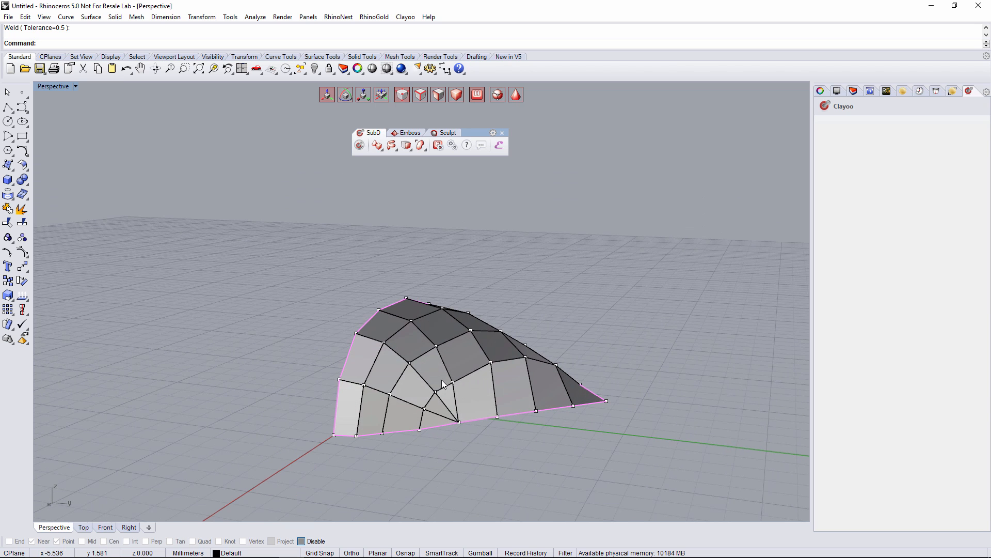
pyautogui.click(457, 95)
pyautogui.click(460, 389)
pyautogui.moveTo(459, 389); pyautogui.dragTo(550, 423, button='right')
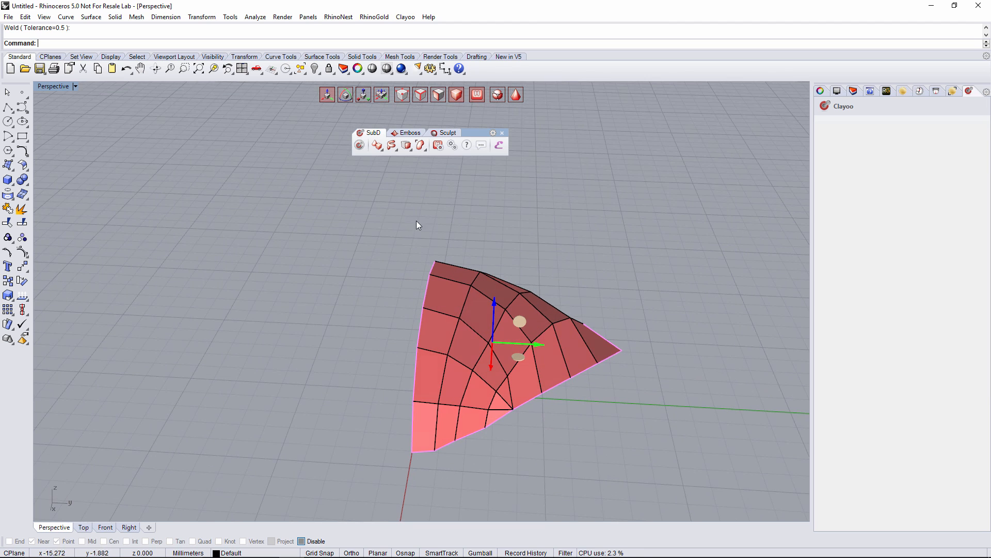
pyautogui.click(405, 148)
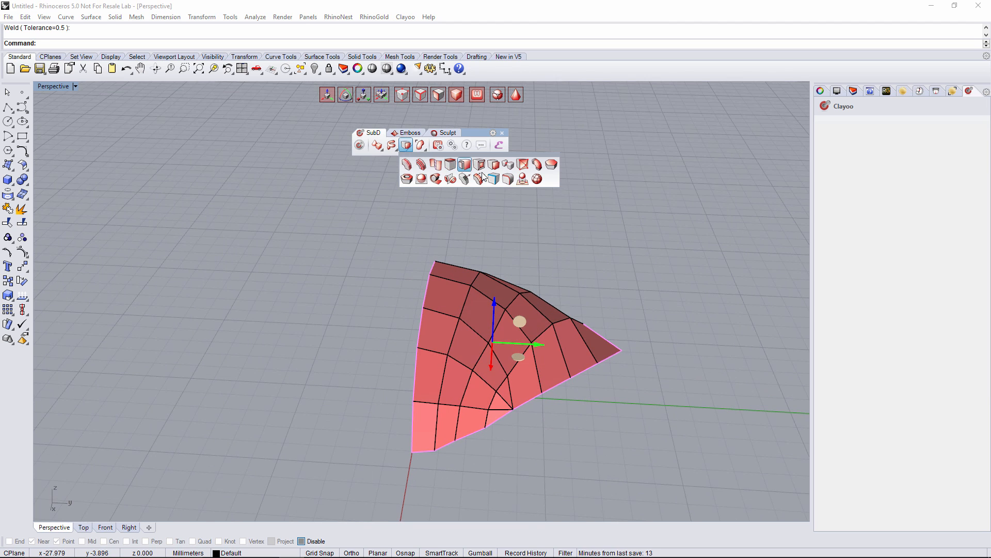
pyautogui.click(449, 179)
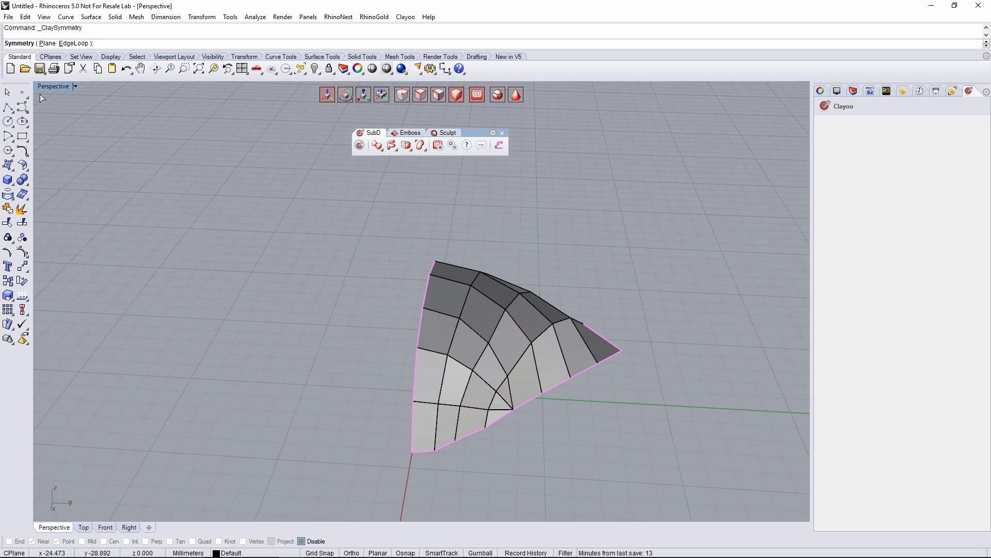
pyautogui.click(48, 43)
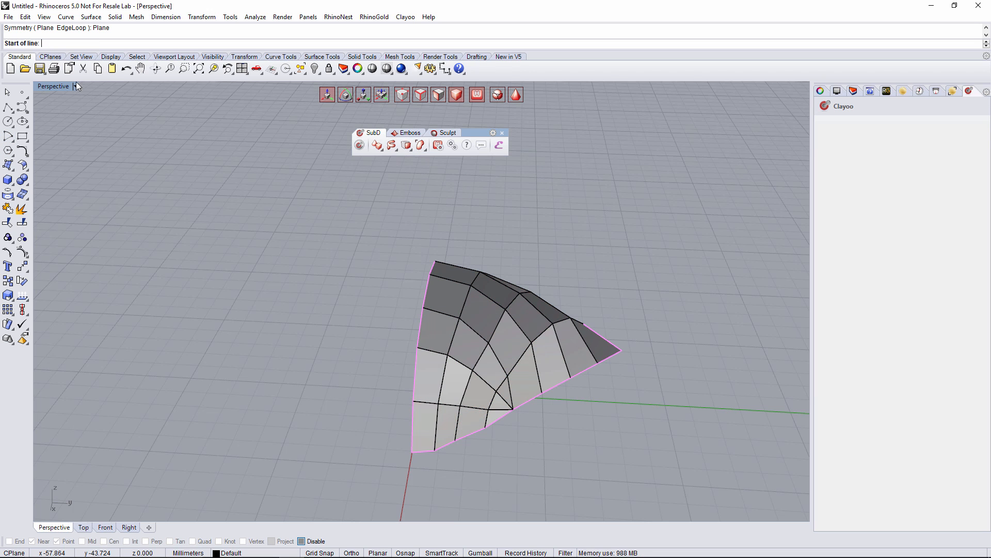
pyautogui.click(93, 526)
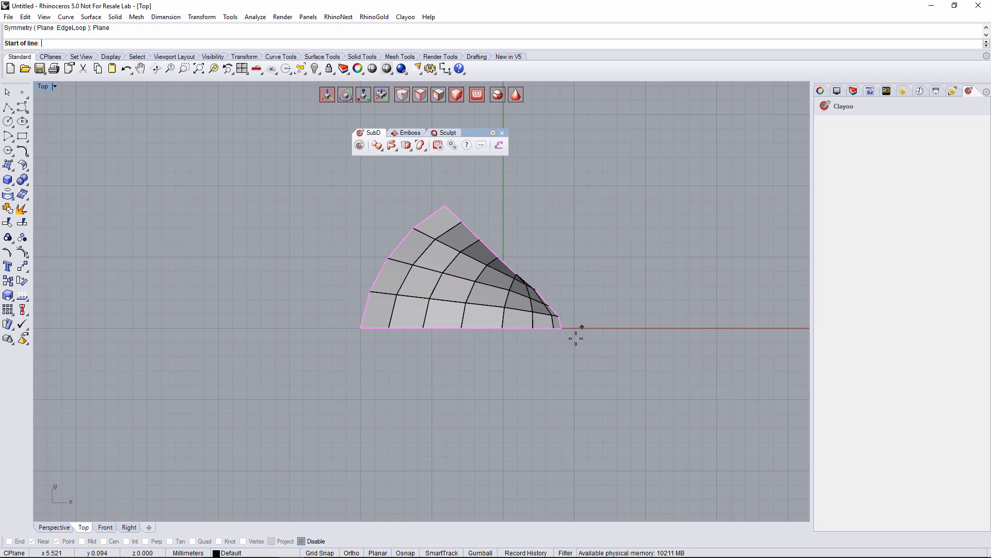
pyautogui.click(329, 553)
pyautogui.click(590, 328)
pyautogui.click(284, 328)
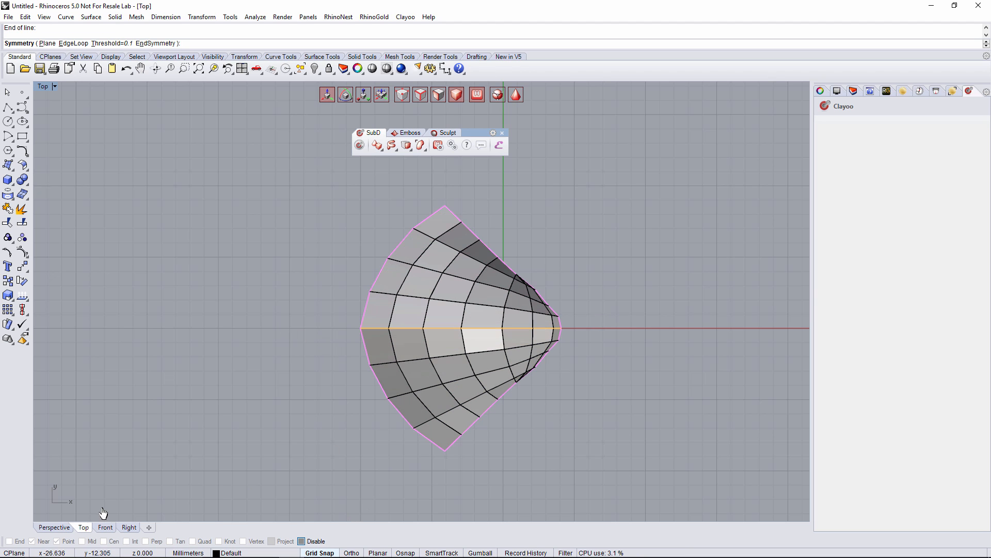
# Step: End the symmetry with EndSymmetry so both mirrored halves form one ordinary piece
pyautogui.click(55, 527)
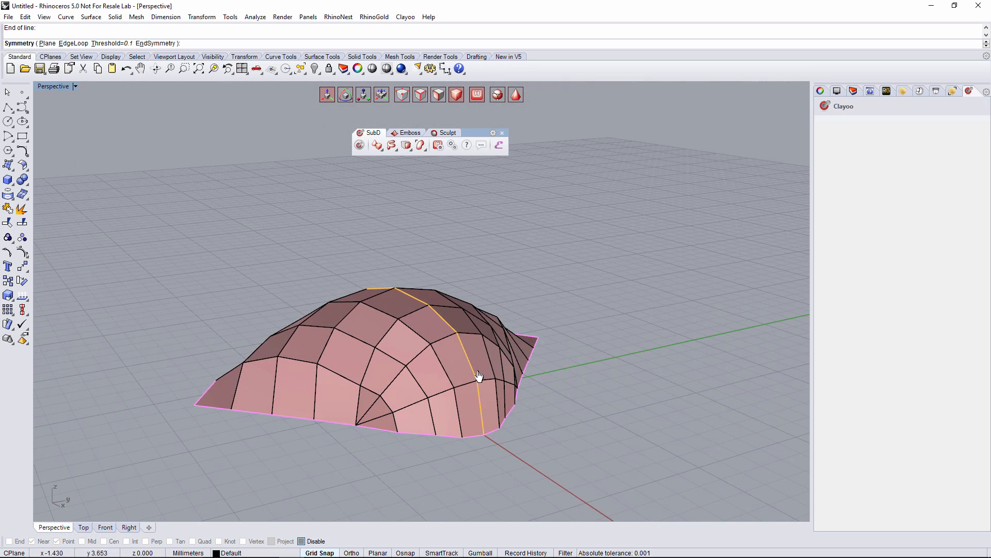
pyautogui.moveTo(502, 321); pyautogui.dragTo(491, 350, button='right')
pyautogui.moveTo(470, 394); pyautogui.dragTo(392, 413, button='right')
pyautogui.click(155, 44)
pyautogui.click(462, 292)
pyautogui.moveTo(464, 300); pyautogui.dragTo(438, 160, button='right')
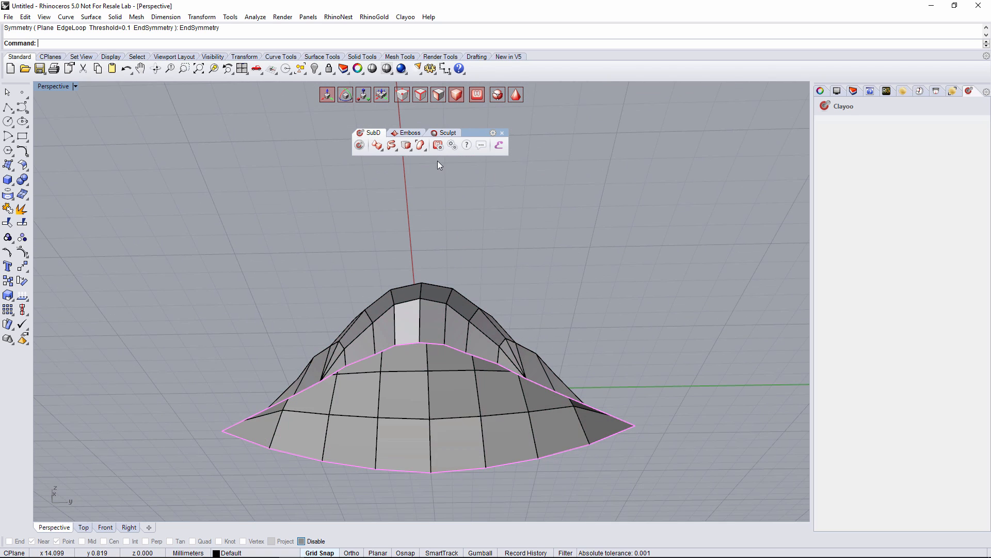
pyautogui.click(388, 312)
pyautogui.moveTo(387, 312); pyautogui.dragTo(400, 195, button='right')
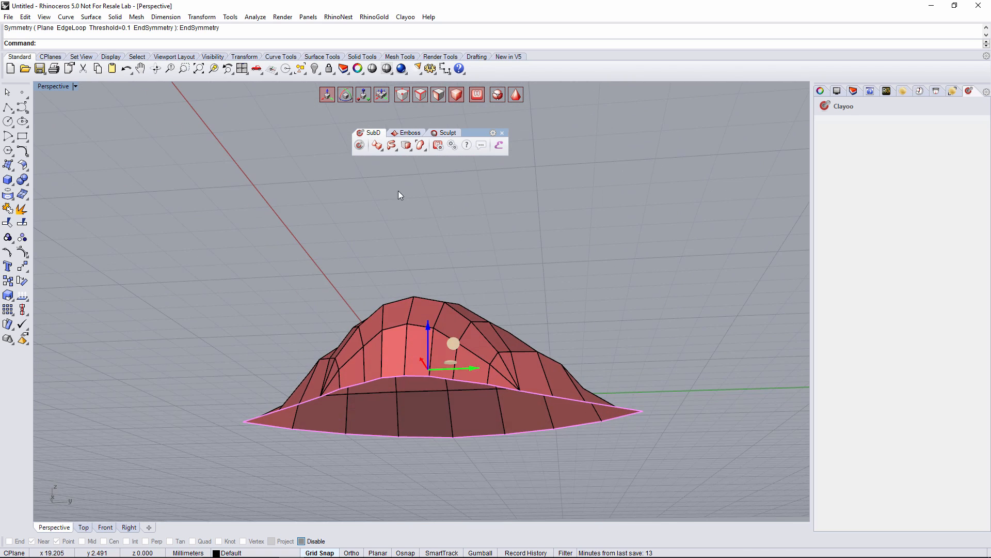
pyautogui.click(405, 149)
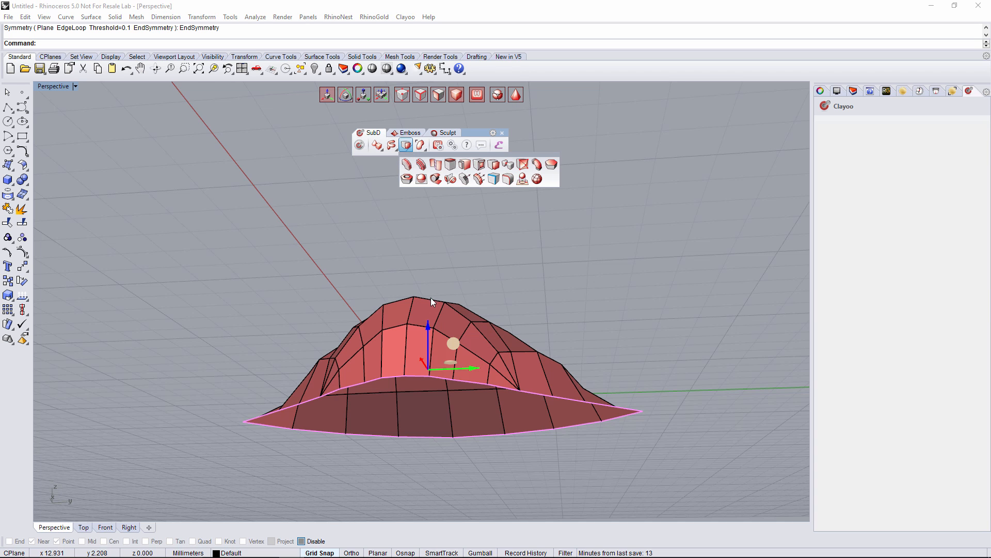
pyautogui.click(525, 287)
pyautogui.moveTo(525, 286); pyautogui.dragTo(569, 364, button='right')
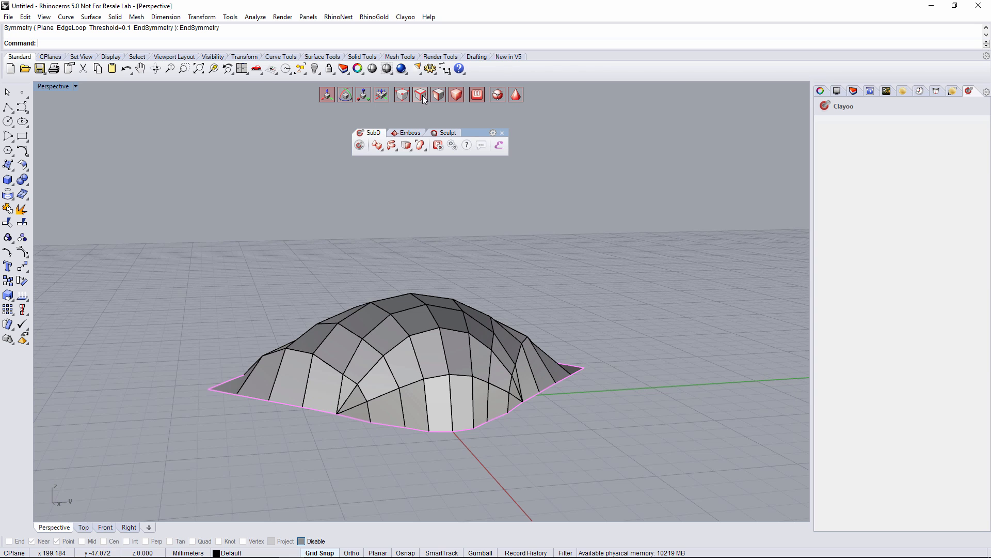
# Step: Select all naked edges of the piece, starting from one border edge, and extrude them slightly downward along Z as a thin rim
pyautogui.click(423, 95)
pyautogui.moveTo(391, 299); pyautogui.dragTo(376, 375, button='right')
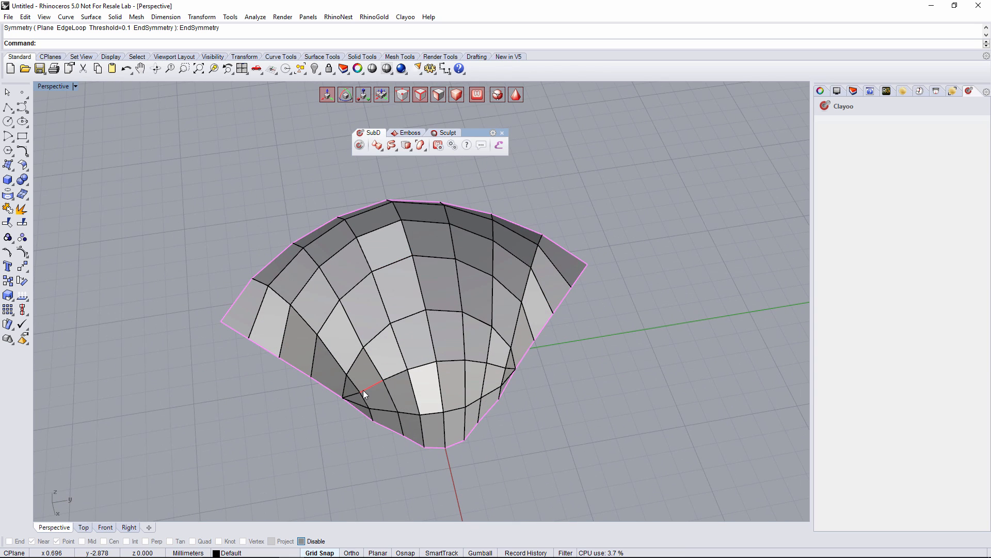
pyautogui.moveTo(324, 411); pyautogui.dragTo(324, 387, button='right')
pyautogui.click(321, 401)
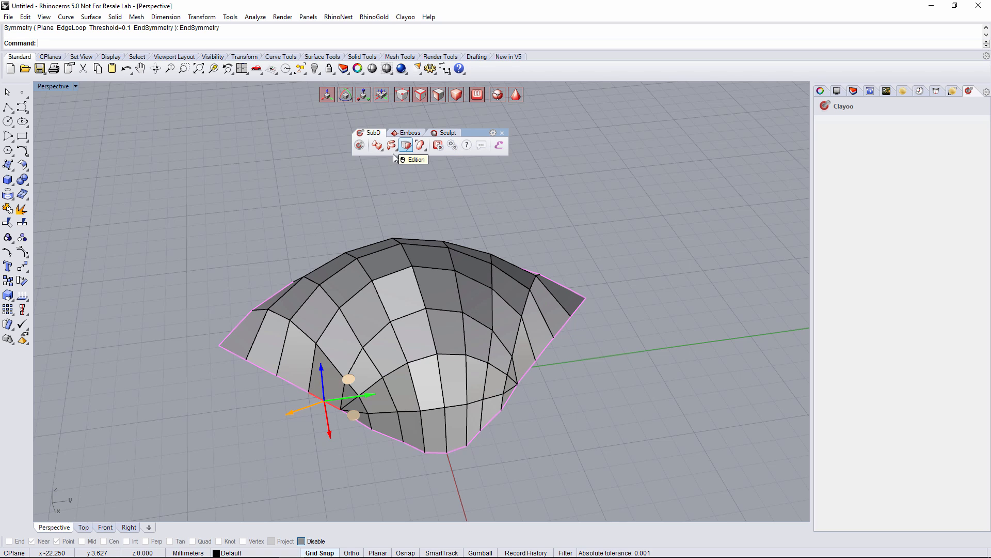
pyautogui.click(420, 146)
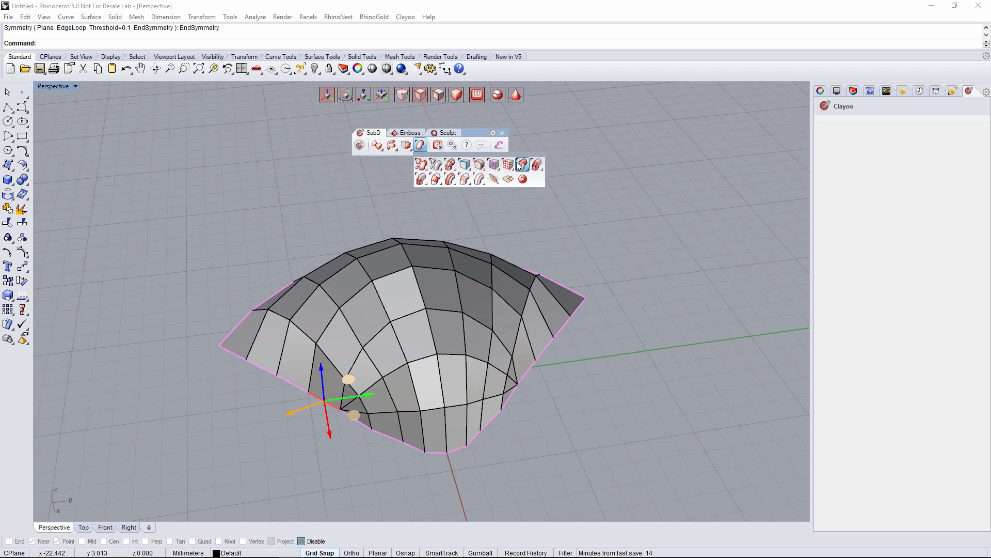
pyautogui.click(493, 163)
pyautogui.moveTo(510, 360); pyautogui.dragTo(510, 327, button='right')
pyautogui.moveTo(416, 336); pyautogui.dragTo(417, 343)
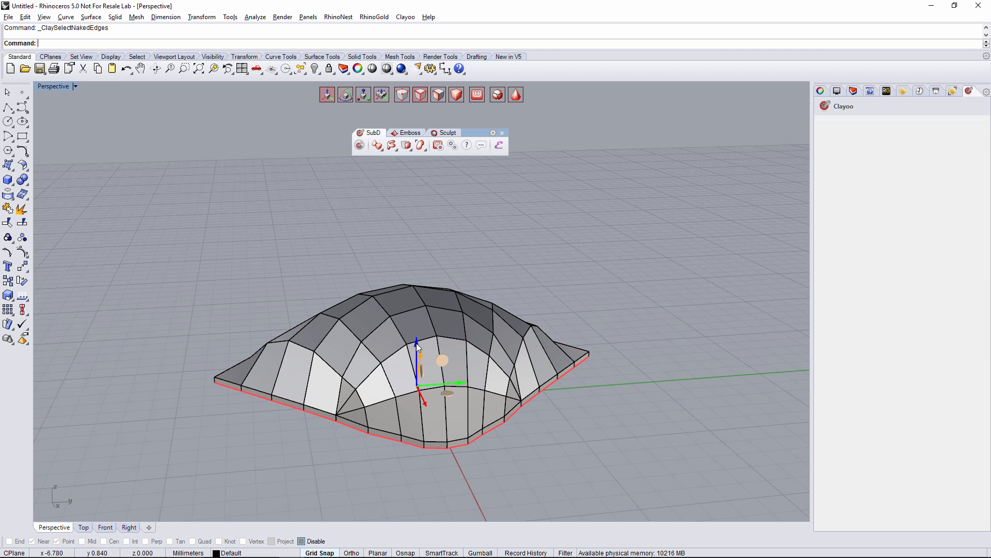
# Step: Start a Shell in Regular mode on the whole piece and set an inward distance of about -0.344
pyautogui.moveTo(574, 429); pyautogui.dragTo(448, 389, button='right')
pyautogui.click(463, 413)
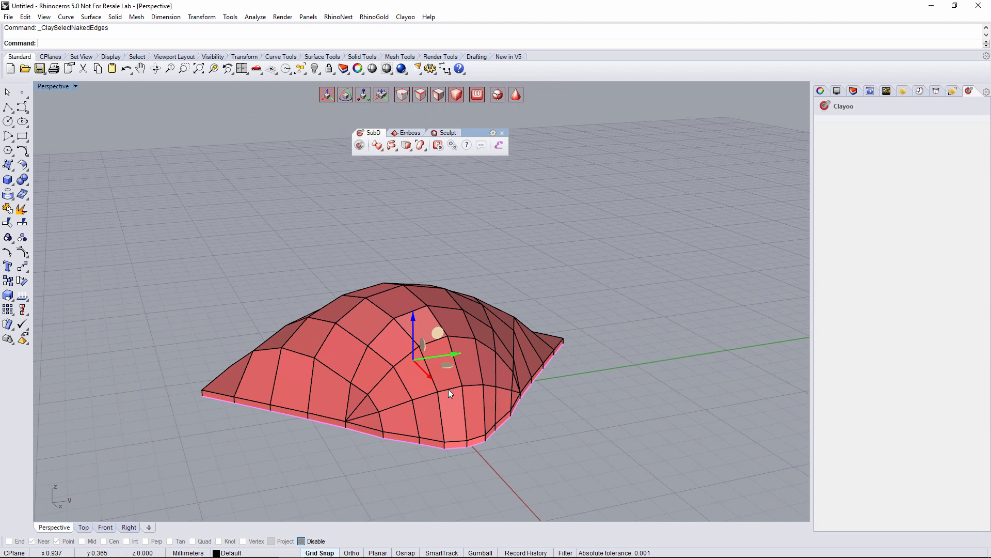
pyautogui.click(406, 148)
pyautogui.click(407, 181)
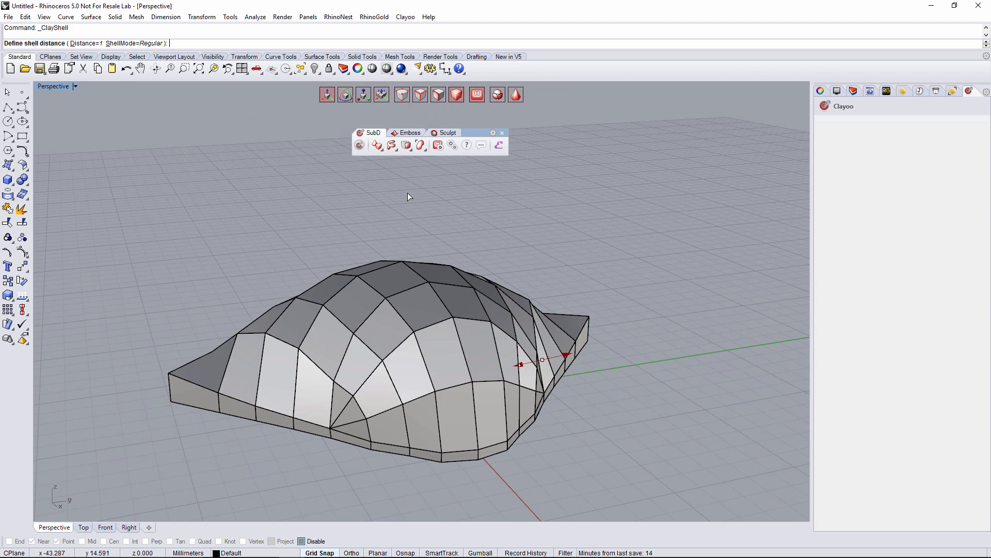
pyautogui.moveTo(458, 401); pyautogui.dragTo(579, 346, button='right')
pyautogui.moveTo(567, 353); pyautogui.dragTo(532, 373)
pyautogui.moveTo(532, 374); pyautogui.dragTo(524, 326, button='right')
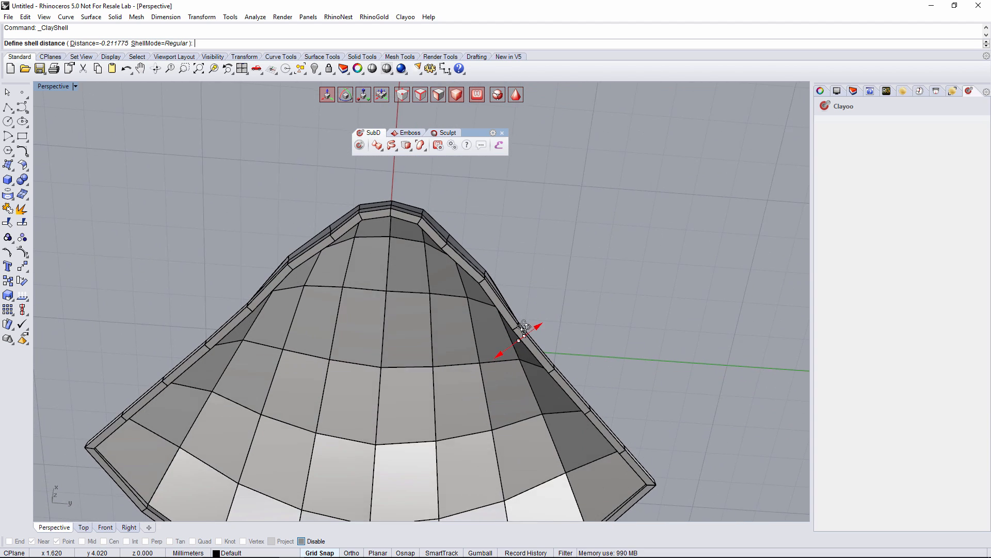
pyautogui.scroll(2, 524, 328)
pyautogui.moveTo(537, 334); pyautogui.dragTo(530, 339)
pyautogui.moveTo(529, 339); pyautogui.dragTo(464, 302, button='right')
pyautogui.scroll(-5, 506, 336)
pyautogui.moveTo(512, 332); pyautogui.dragTo(452, 418, button='right')
pyautogui.scroll(3, 452, 419)
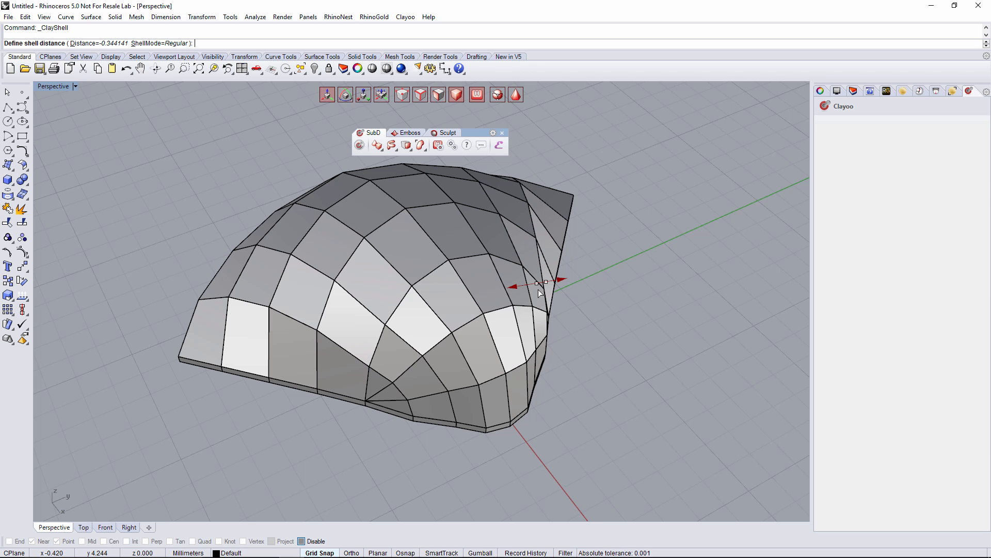
# Step: Set the shell Distance to about -0.461 and accept the shell
pyautogui.moveTo(557, 318); pyautogui.dragTo(565, 205, button='right')
pyautogui.moveTo(586, 386); pyautogui.dragTo(585, 380)
pyautogui.scroll(-7, 574, 341)
pyautogui.moveTo(571, 334); pyautogui.dragTo(578, 451, button='right')
pyautogui.scroll(6, 576, 411)
pyautogui.press('Return')
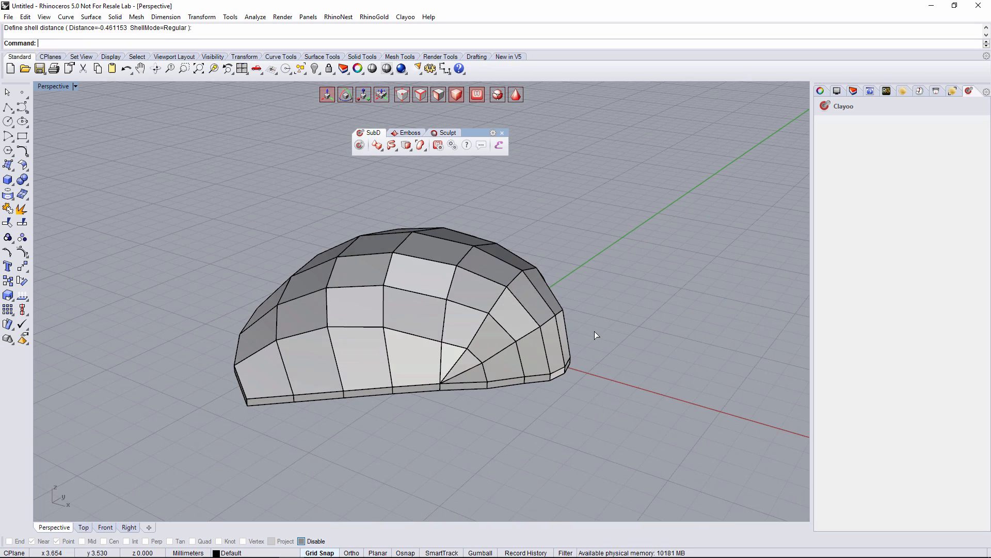
# Step: Examine the shelled piece from several sides, including with the smooth display
pyautogui.moveTo(611, 332)
pyautogui.mouseDown(button='right')
pyautogui.moveTo(531, 279)
pyautogui.moveTo(567, 308)
pyautogui.moveTo(649, 312)
pyautogui.moveTo(489, 249)
pyautogui.moveTo(457, 314)
pyautogui.moveTo(589, 279)
pyautogui.moveTo(527, 308)
pyautogui.moveTo(522, 326)
pyautogui.mouseUp(button='right')
pyautogui.moveTo(510, 365); pyautogui.dragTo(635, 349, button='right')
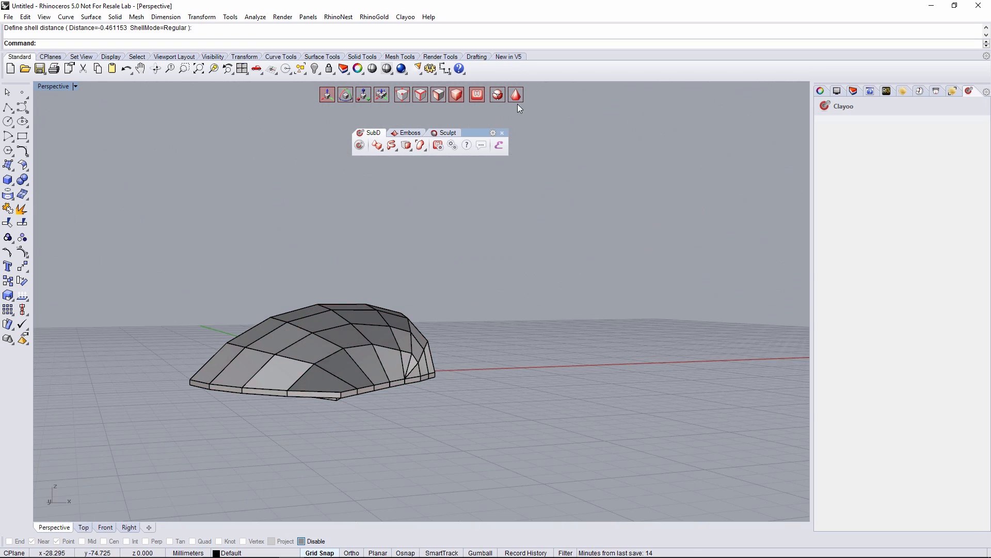
pyautogui.moveTo(412, 402); pyautogui.dragTo(473, 217, button='right')
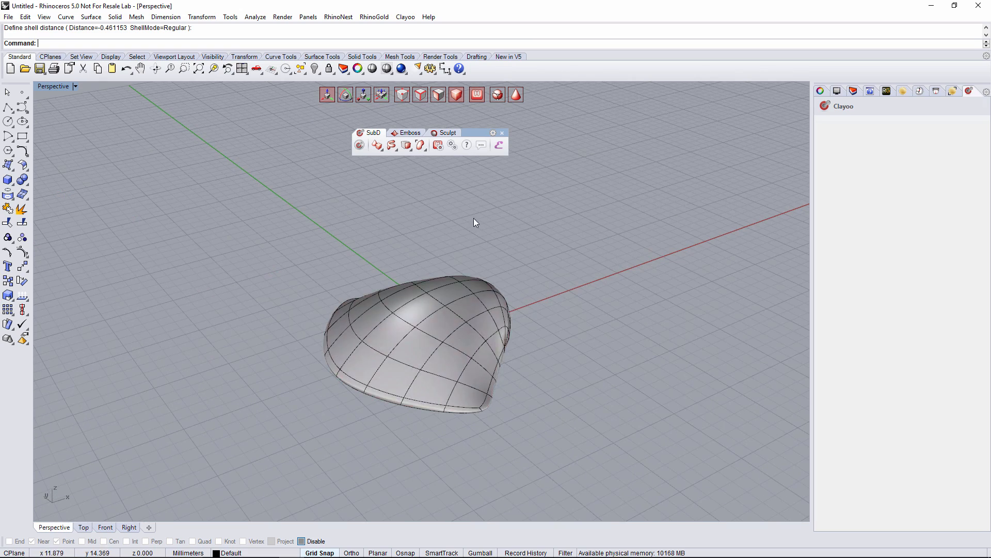
# Step: Copy and paste the shelled piece in place, and rotate the copy upside down about the X axis
pyautogui.click(472, 334)
pyautogui.moveTo(472, 334); pyautogui.dragTo(496, 356, button='right')
pyautogui.hotkey('ctrl', 'c')
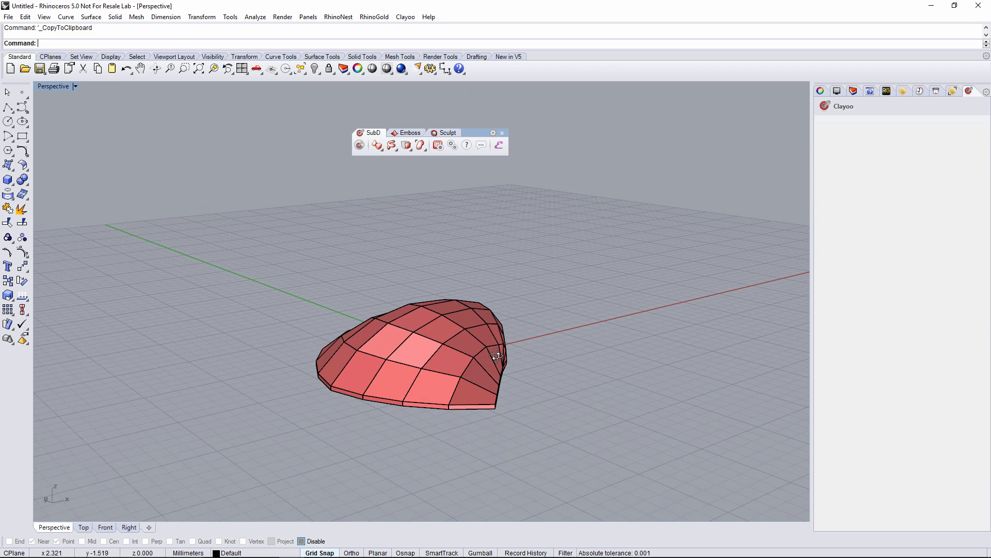
pyautogui.hotkey('ctrl', 'v')
pyautogui.moveTo(481, 402); pyautogui.dragTo(423, 332, button='right')
pyautogui.click(343, 97)
pyautogui.moveTo(424, 334); pyautogui.dragTo(373, 397)
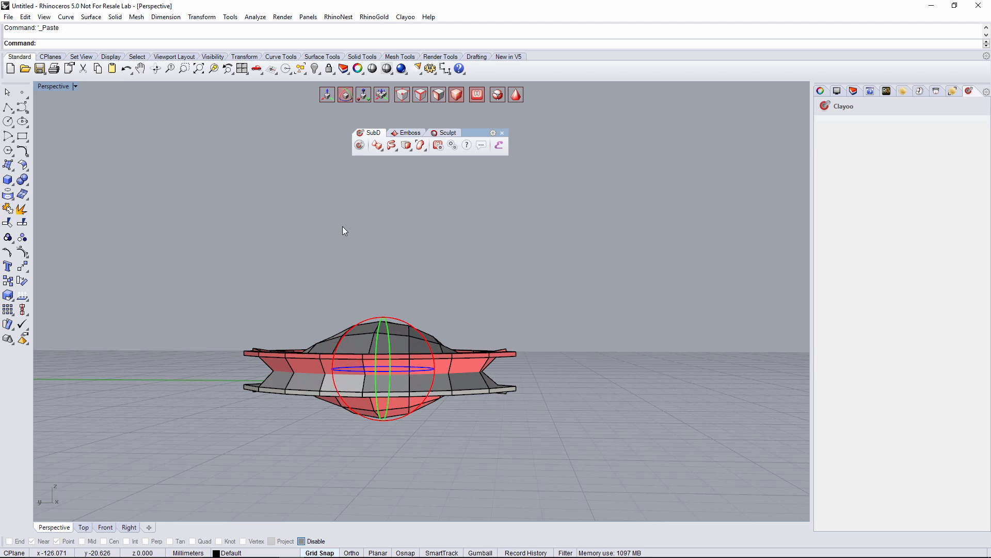
# Step: Move the flipped copy down along Z until its rim closely meets the original's rim, checking the gap in smooth display
pyautogui.click(327, 96)
pyautogui.moveTo(382, 327); pyautogui.dragTo(376, 363)
pyautogui.moveTo(532, 366); pyautogui.dragTo(499, 385, button='right')
pyautogui.scroll(3, 499, 385)
pyautogui.click(517, 95)
pyautogui.moveTo(360, 395); pyautogui.dragTo(471, 360, button='right')
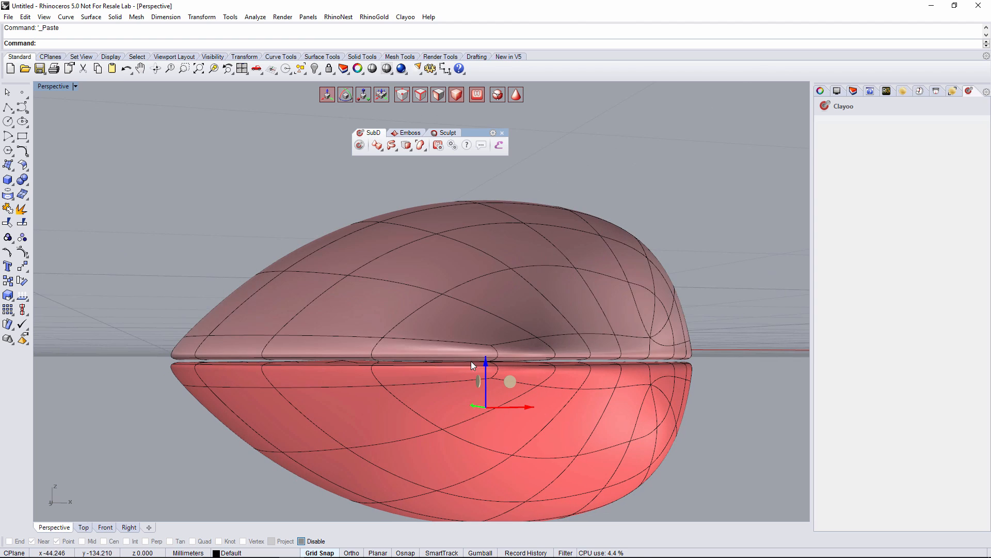
pyautogui.moveTo(485, 363); pyautogui.dragTo(485, 358)
pyautogui.moveTo(483, 363); pyautogui.dragTo(522, 343, button='right')
# Step: In the front view, relocate the lower half's gizmo to the seam and scale the half along Z to make it flatter
pyautogui.click(106, 526)
pyautogui.click(382, 356)
pyautogui.scroll(3, 408, 380)
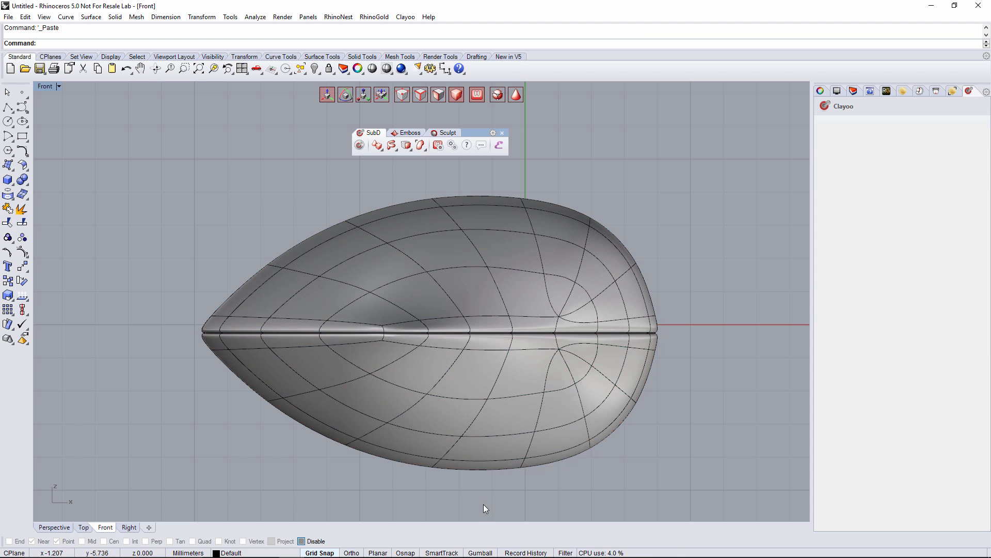
pyautogui.click(484, 396)
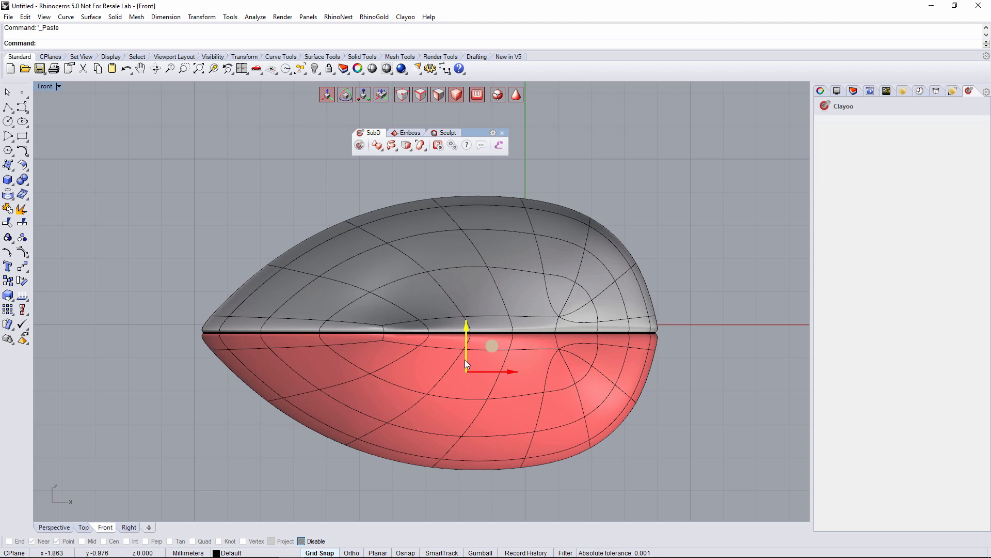
pyautogui.scroll(3, 465, 371)
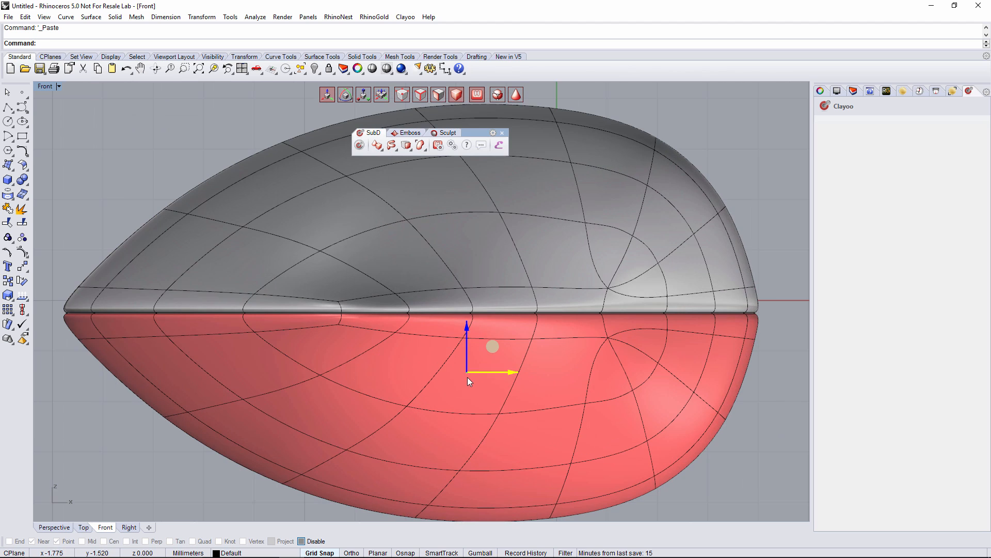
pyautogui.scroll(-2, 467, 377)
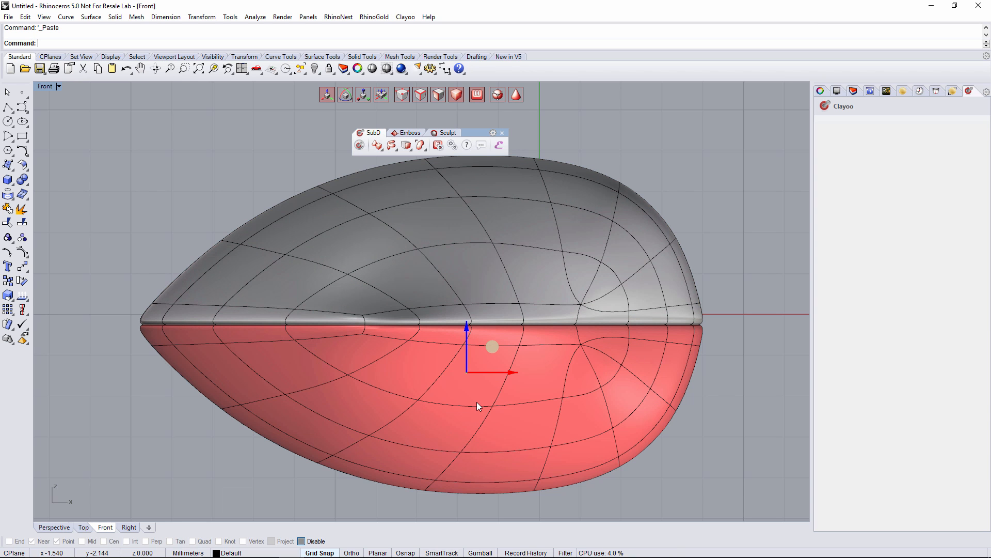
pyautogui.scroll(5, 467, 317)
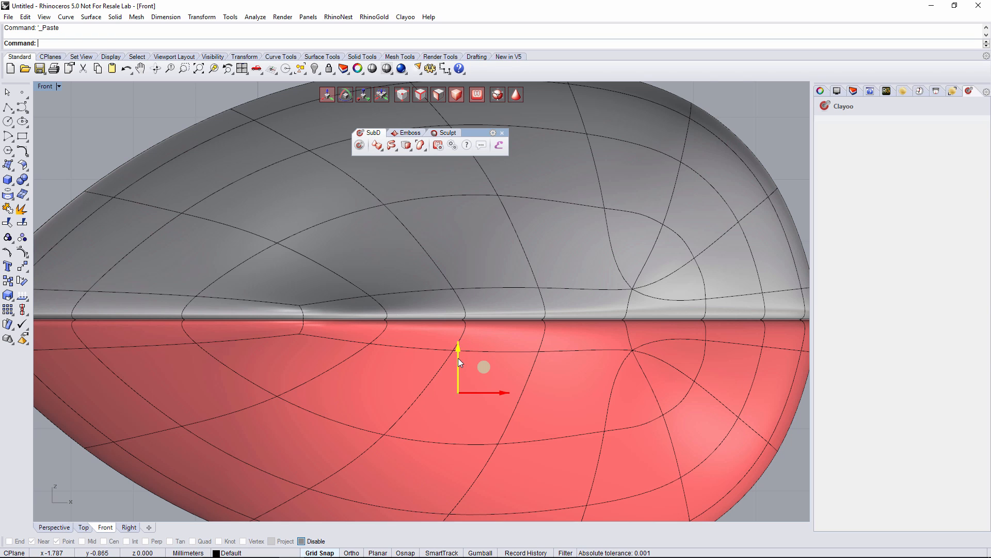
pyautogui.moveTo(458, 363); pyautogui.dragTo(459, 287)
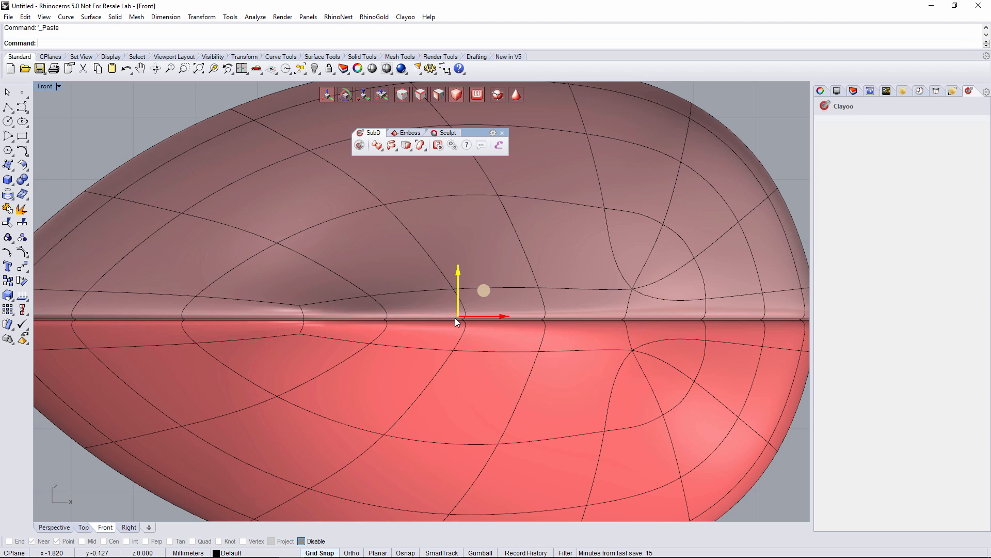
pyautogui.scroll(-4, 462, 305)
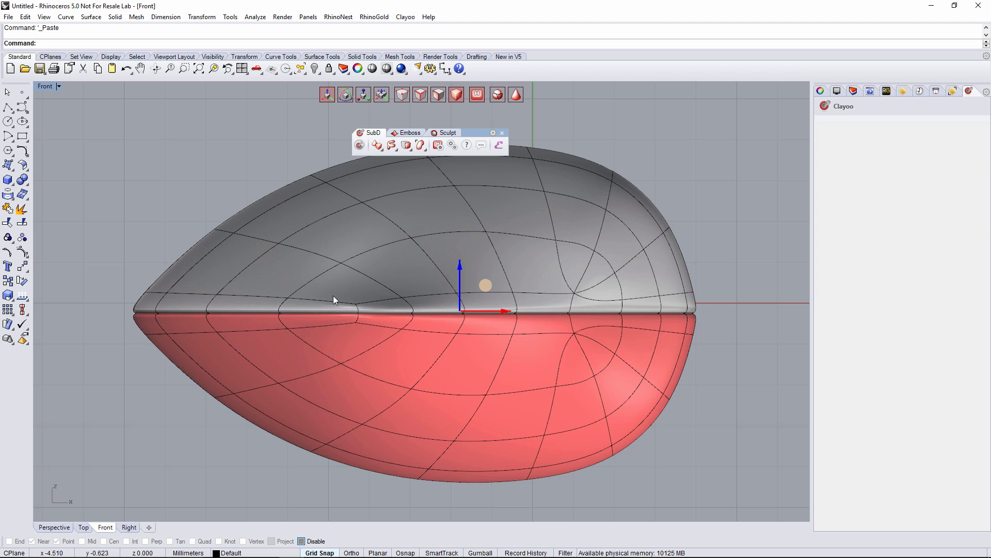
pyautogui.click(364, 95)
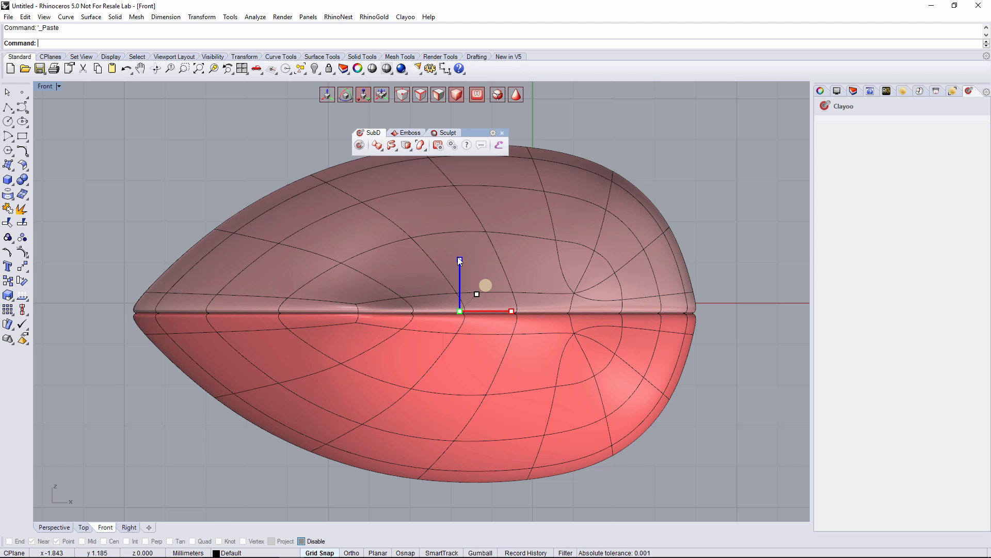
pyautogui.moveTo(458, 261); pyautogui.dragTo(457, 275)
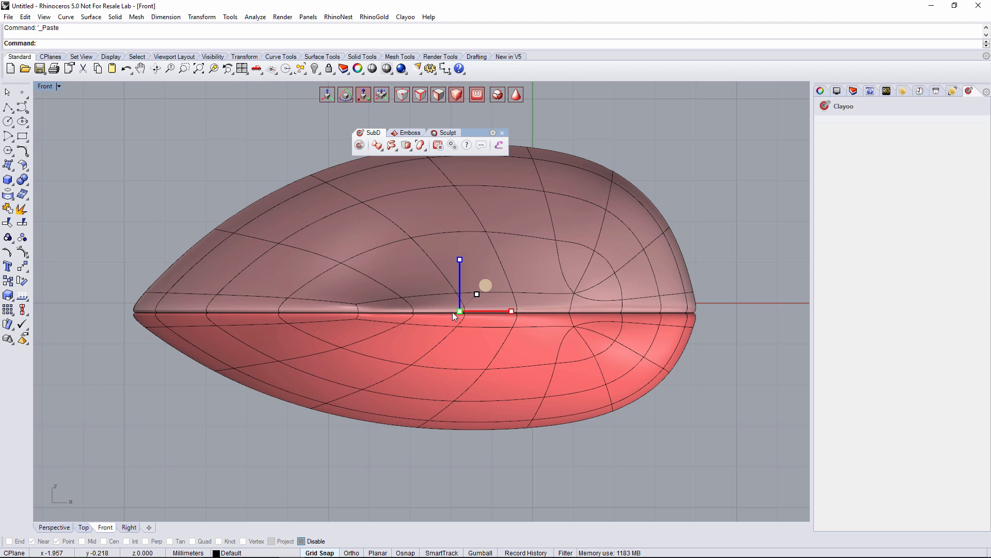
# Step: Add a new layer named "Shell bottom" while keeping the lower half of the shell selected
pyautogui.scroll(-2, 460, 316)
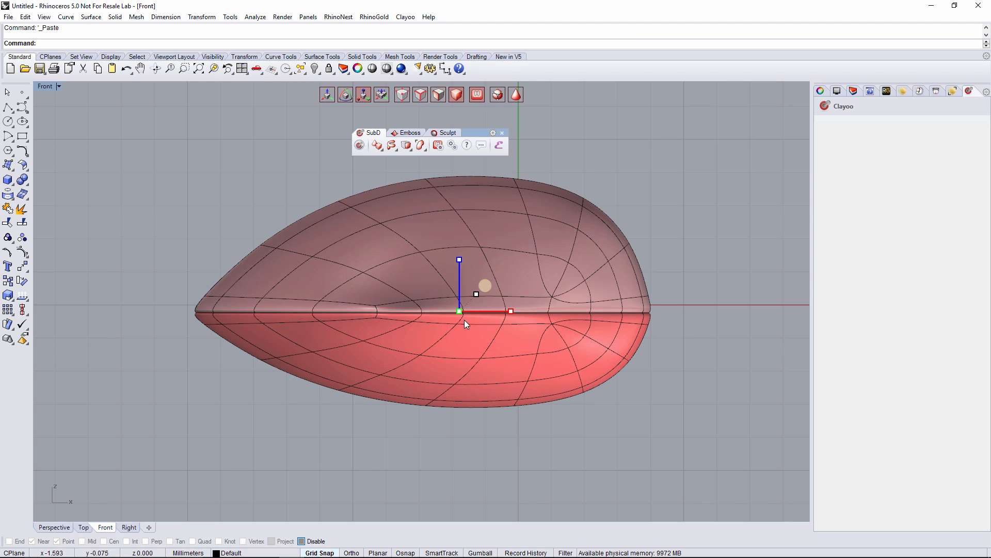
pyautogui.scroll(-4, 420, 343)
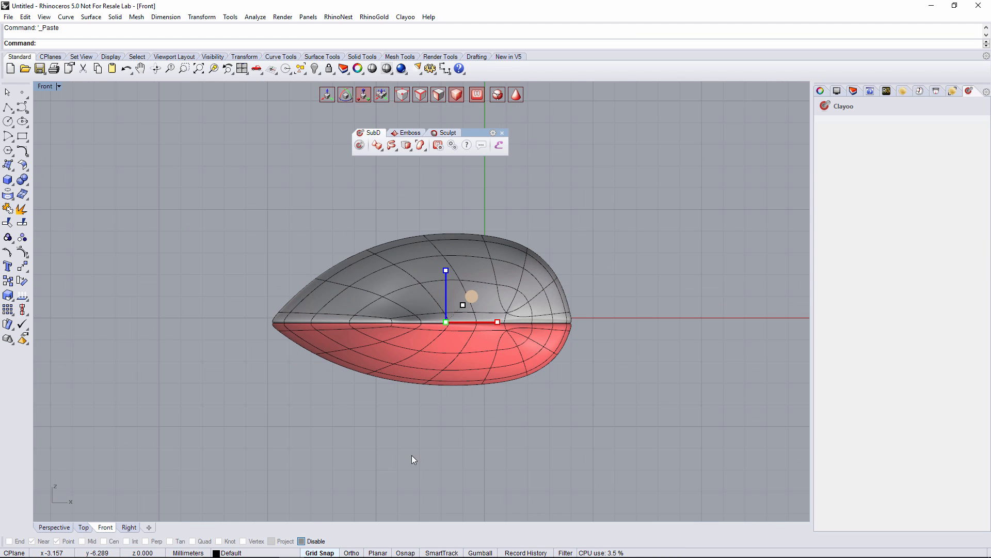
pyautogui.click(164, 489)
pyautogui.click(62, 526)
pyautogui.moveTo(437, 391); pyautogui.dragTo(545, 354, button='right')
pyautogui.click(588, 391)
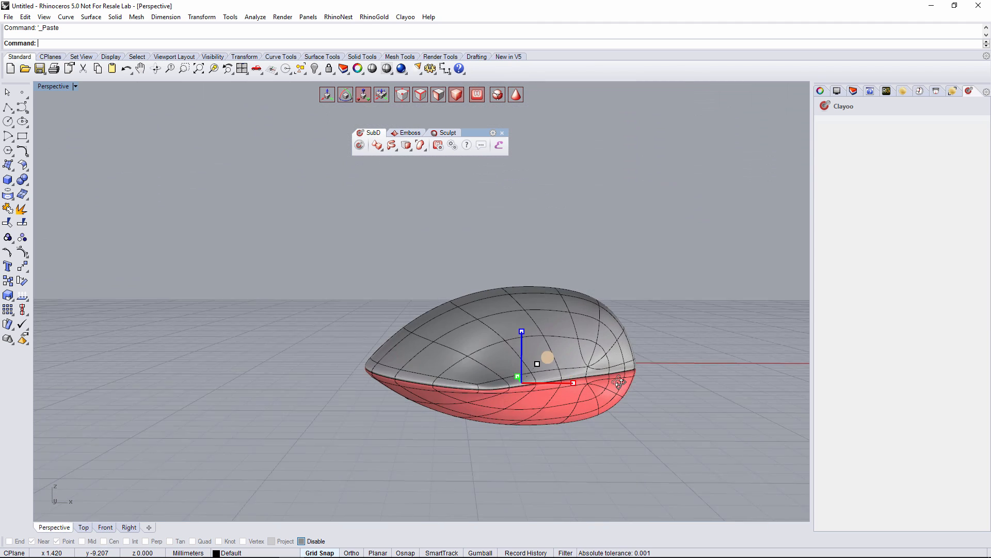
pyautogui.click(853, 92)
pyautogui.rightClick(842, 146)
pyautogui.click(860, 153)
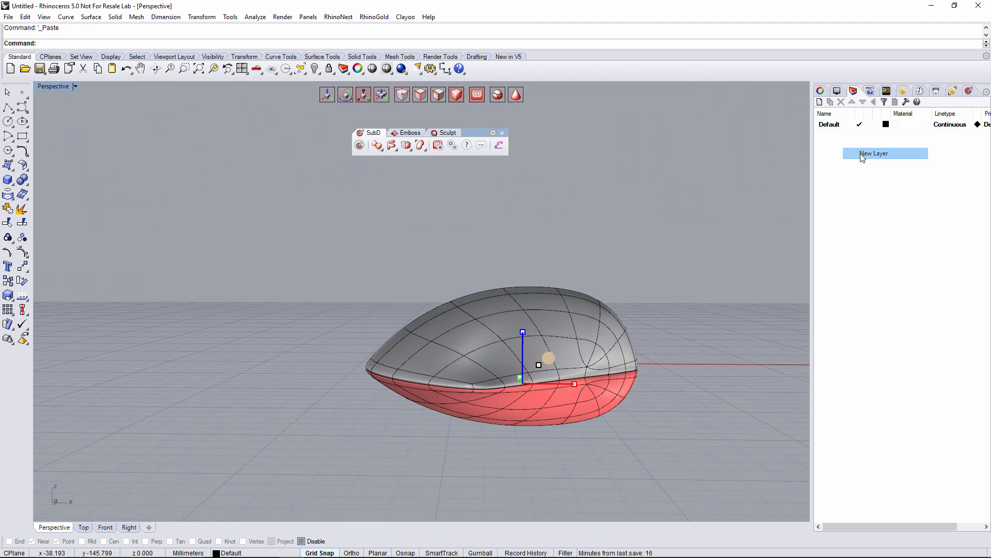
pyautogui.write('Shell bottom')
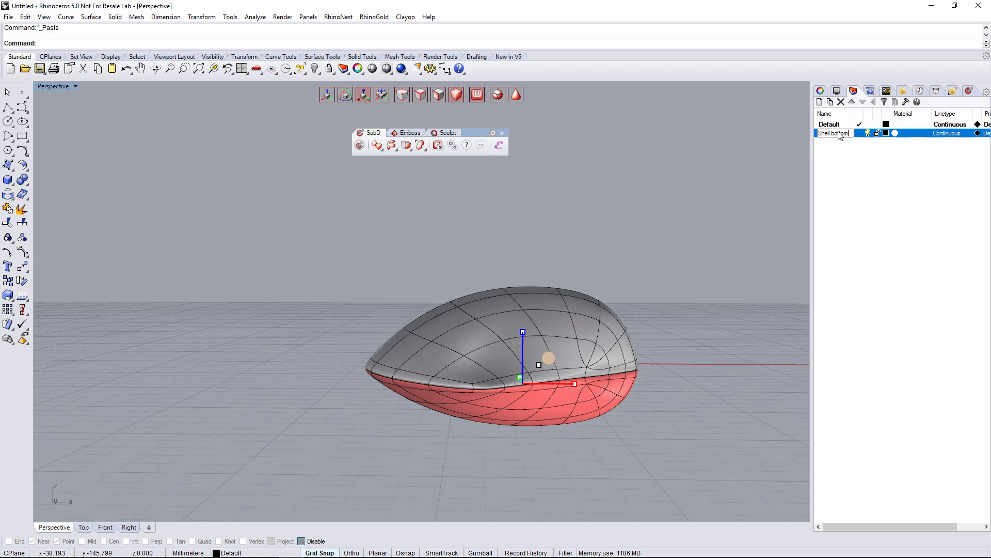
pyautogui.press('Return')
# Step: Move the selected lower half to the Shell bottom layer and hide that layer, leaving the upper half on its own
pyautogui.rightClick(840, 135)
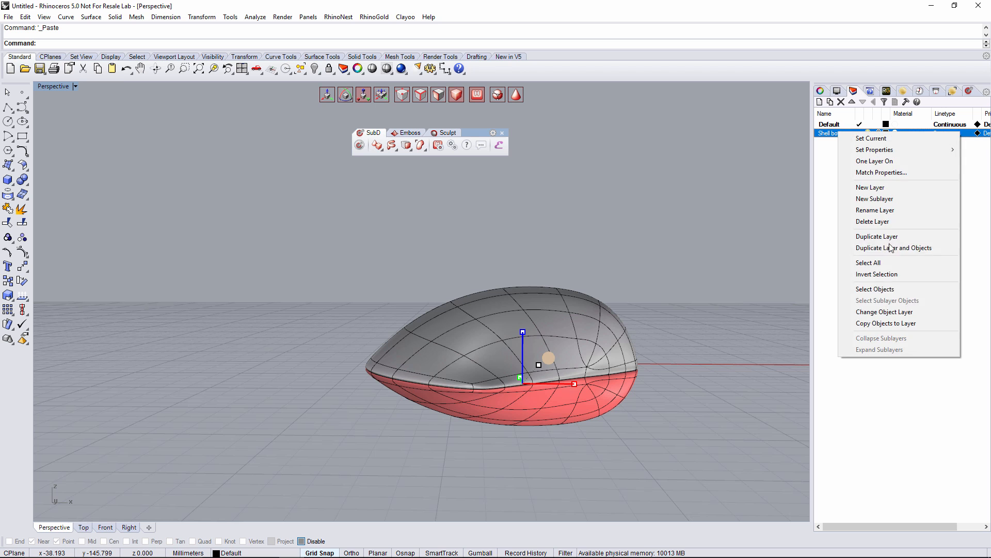
pyautogui.click(878, 313)
pyautogui.click(690, 322)
pyautogui.moveTo(690, 322); pyautogui.dragTo(699, 335, button='right')
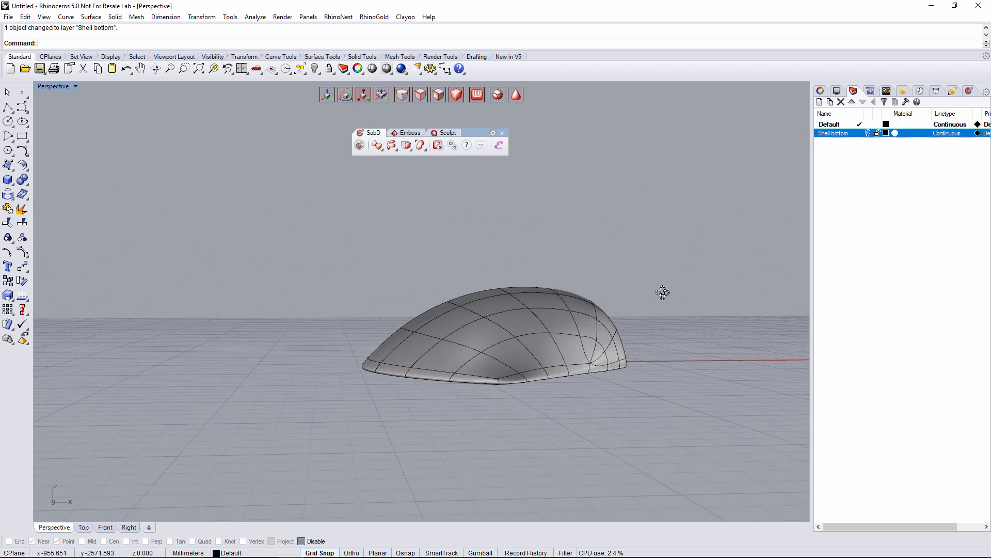
pyautogui.moveTo(662, 290); pyautogui.dragTo(678, 303, button='right')
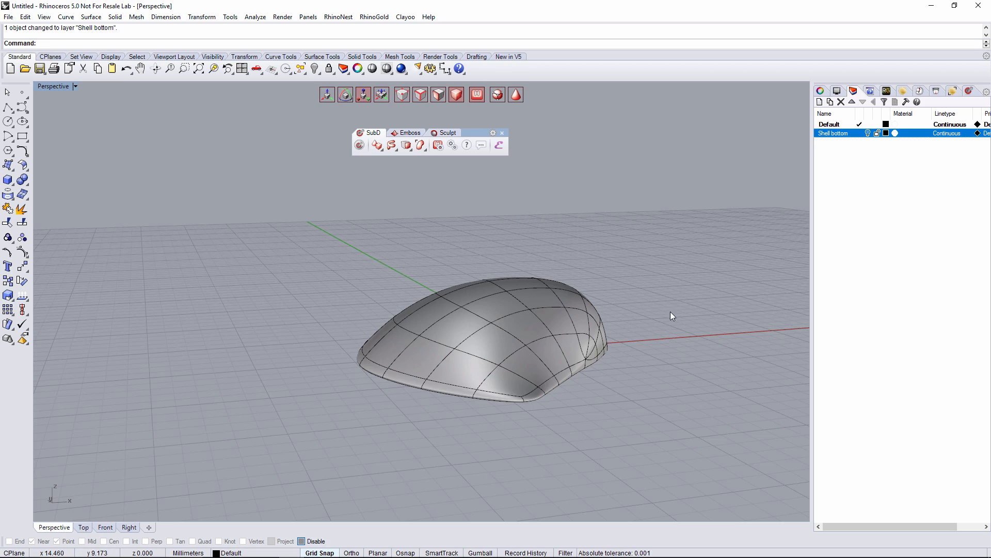
# Step: Switch the upper half from smooth display to its faceted control mesh and activate edge selection
pyautogui.moveTo(643, 352); pyautogui.dragTo(432, 166, button='right')
pyautogui.scroll(2, 394, 310)
pyautogui.click(515, 94)
pyautogui.moveTo(508, 311); pyautogui.dragTo(485, 335, button='right')
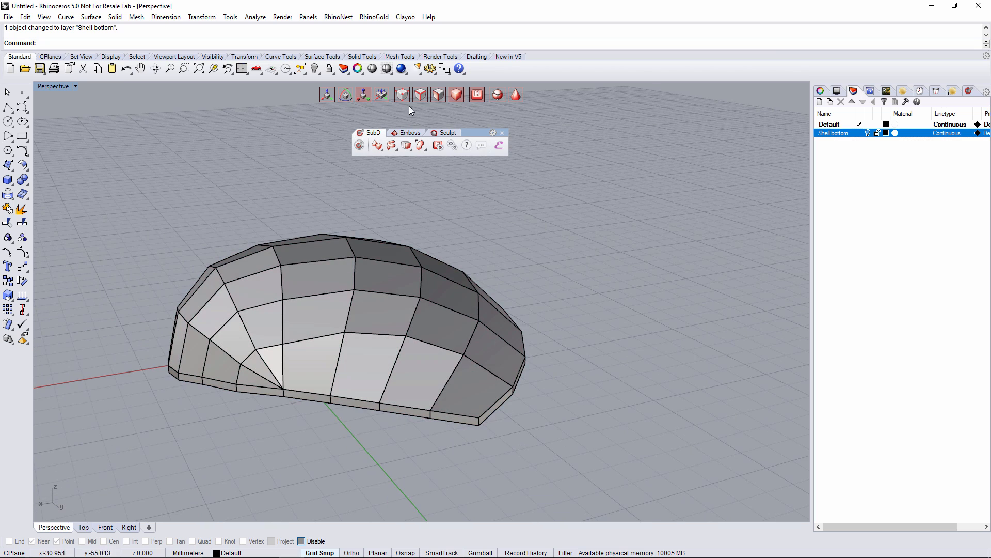
pyautogui.click(421, 95)
# Step: Split both sides of the curved edge loop next to the rim's triangular faces with Split Sides, keeping the central edge and placing the new loops close by
pyautogui.moveTo(319, 306); pyautogui.dragTo(400, 287, button='right')
pyautogui.click(303, 363)
pyautogui.doubleClick(303, 364)
pyautogui.moveTo(303, 364); pyautogui.dragTo(410, 373, button='right')
pyautogui.scroll(4, 255, 379)
pyautogui.moveTo(330, 360); pyautogui.dragTo(343, 357, button='right')
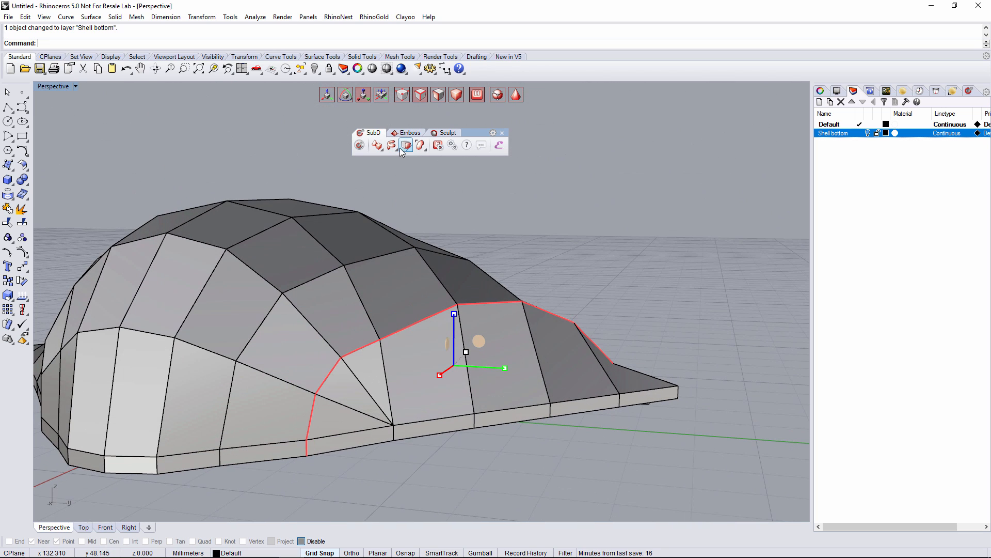
pyautogui.keyDown('ctrl'); pyautogui.keyDown('shift'); pyautogui.click(331, 355); pyautogui.keyUp('shift'); pyautogui.keyUp('ctrl')
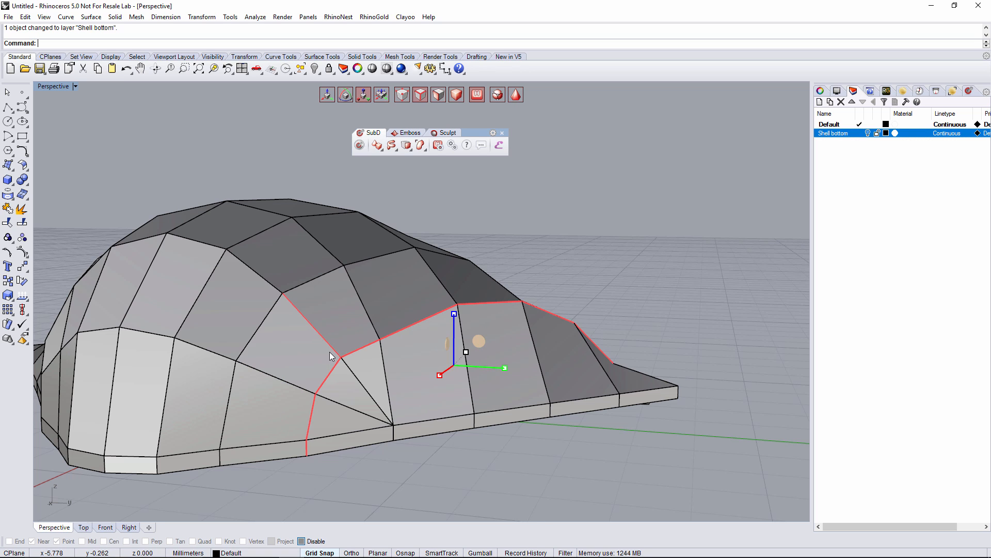
pyautogui.keyDown('ctrl'); pyautogui.click(331, 355); pyautogui.keyUp('ctrl')
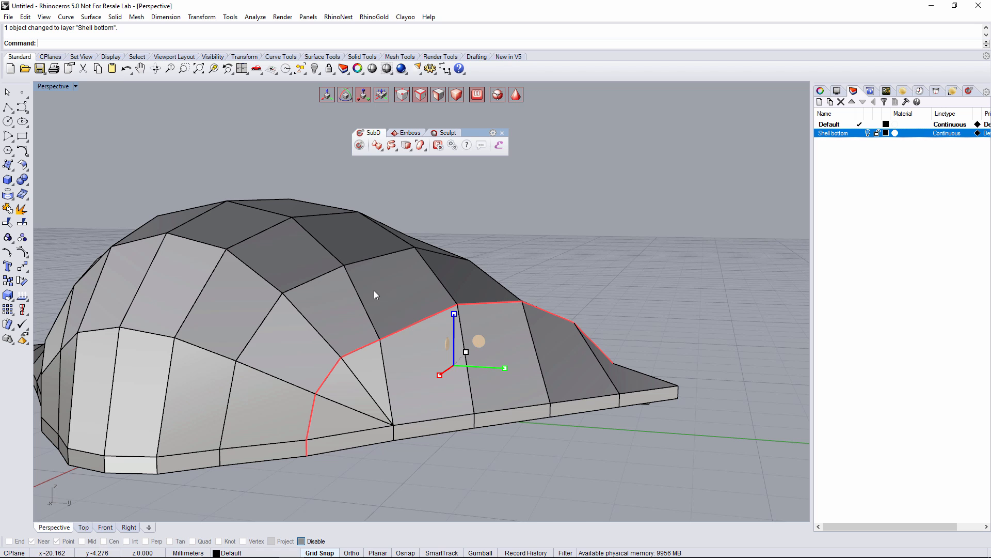
pyautogui.moveTo(346, 380); pyautogui.dragTo(374, 252, button='right')
pyautogui.moveTo(392, 208); pyautogui.dragTo(398, 165, button='right')
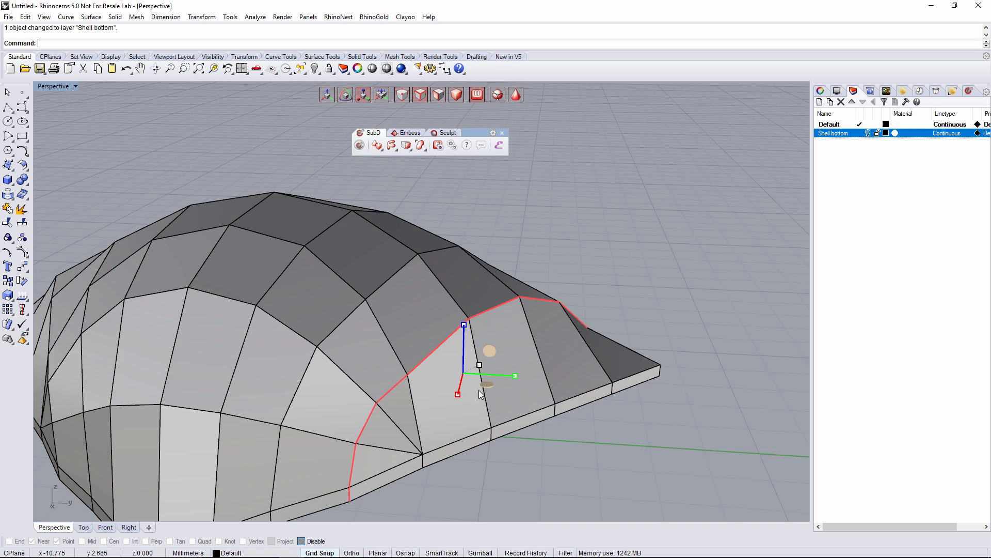
pyautogui.click(406, 145)
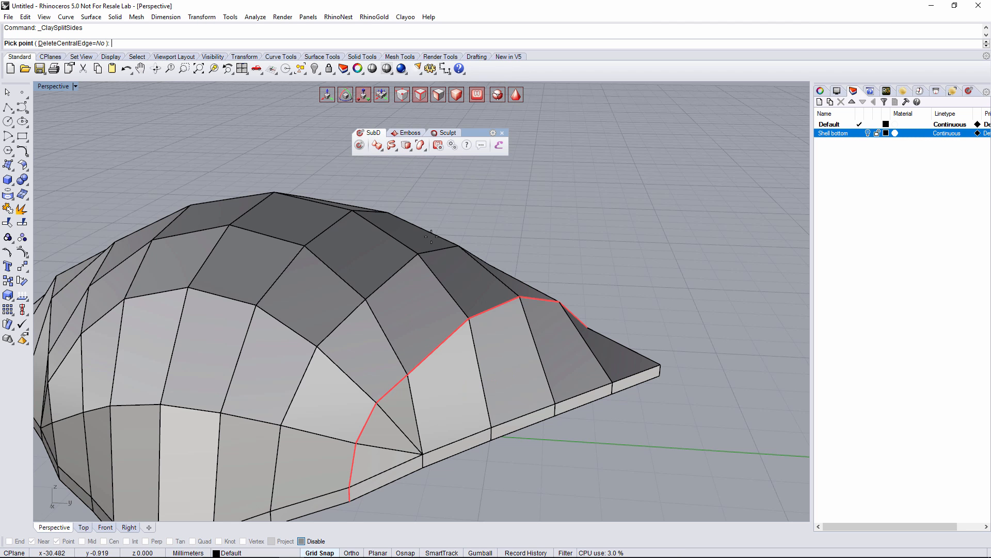
pyautogui.scroll(4, 409, 376)
pyautogui.moveTo(409, 376); pyautogui.dragTo(432, 342, button='right')
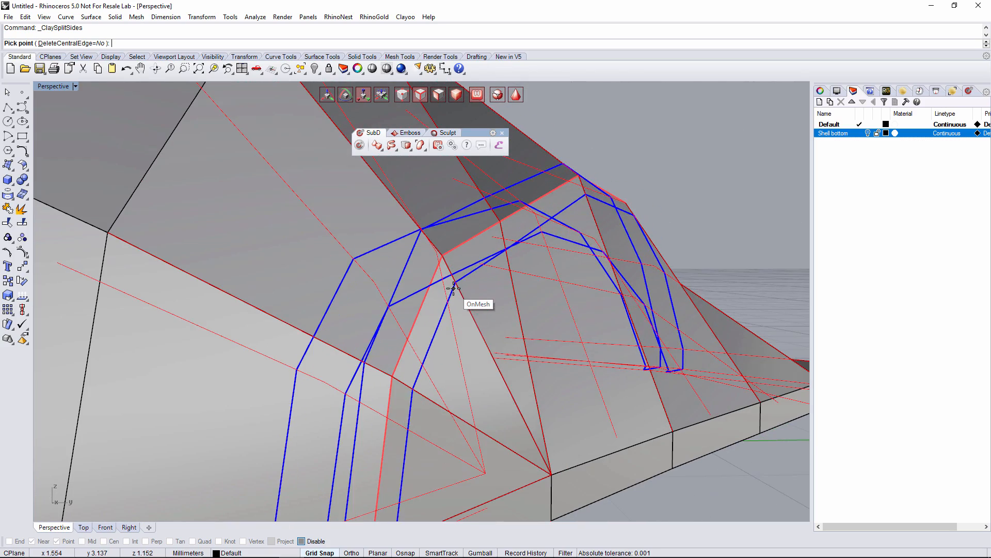
pyautogui.scroll(-4, 454, 288)
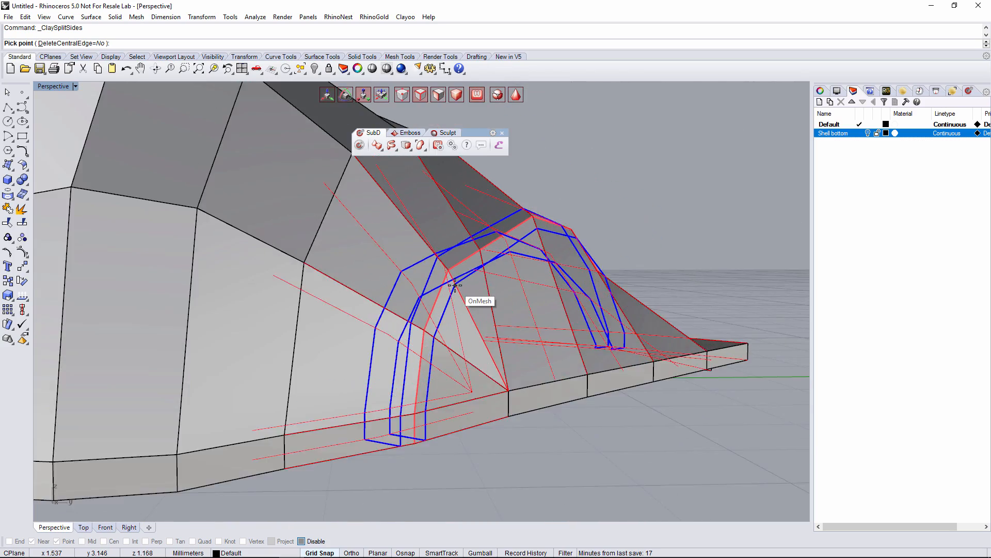
pyautogui.scroll(3, 454, 286)
pyautogui.click(455, 285)
pyautogui.scroll(-5, 455, 285)
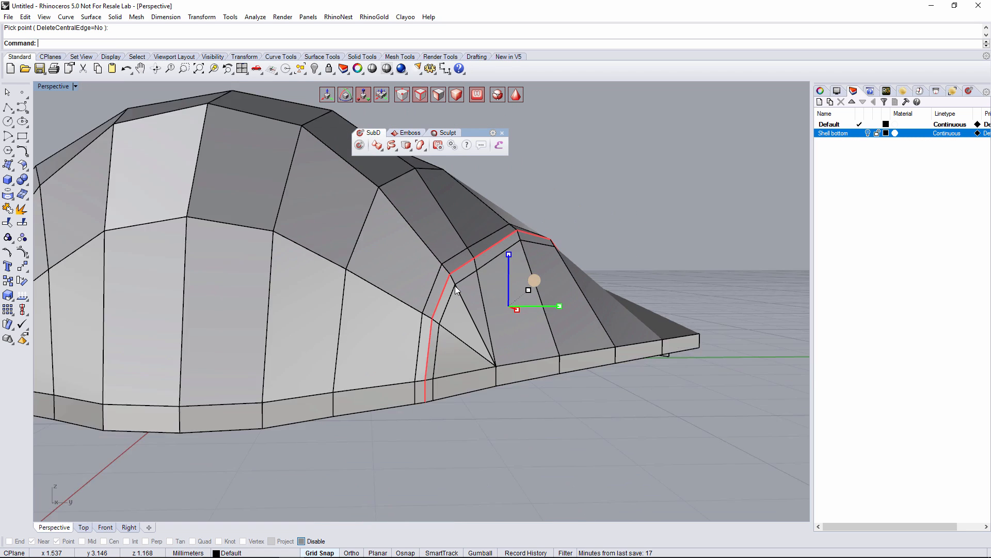
# Step: Delete the central edge loop between the two newly split loops near the rim's triangular faces
pyautogui.click(498, 429)
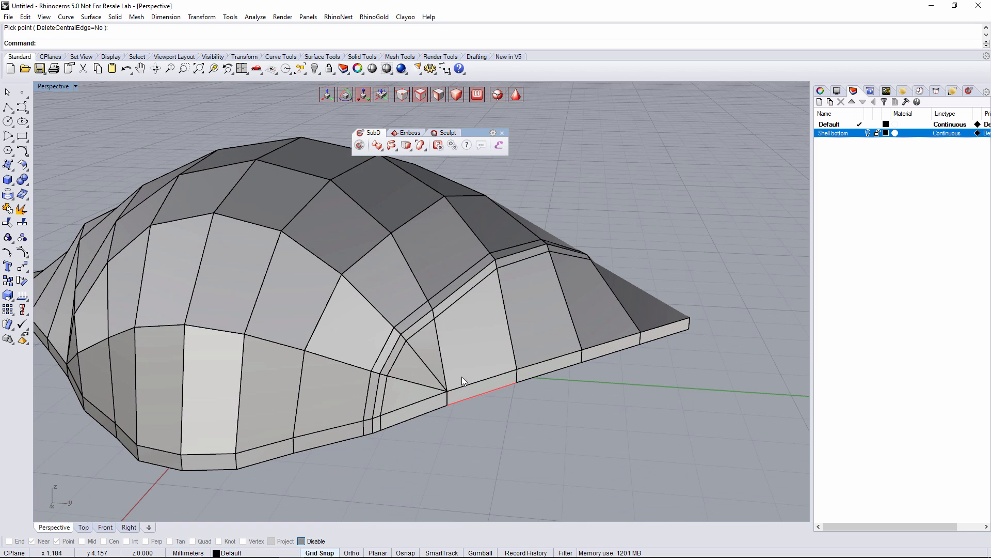
pyautogui.click(454, 296)
pyautogui.doubleClick(454, 295)
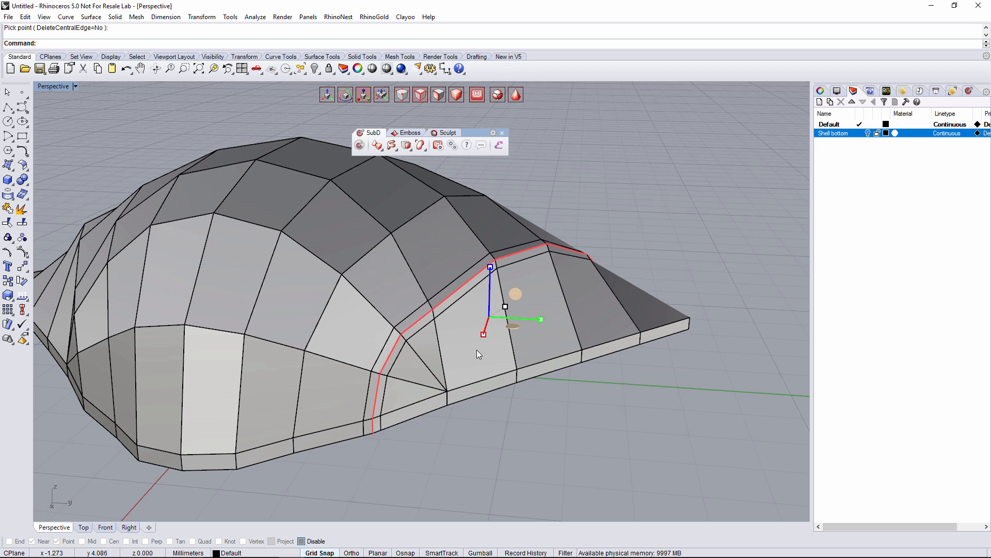
pyautogui.moveTo(476, 349); pyautogui.dragTo(526, 284, button='right')
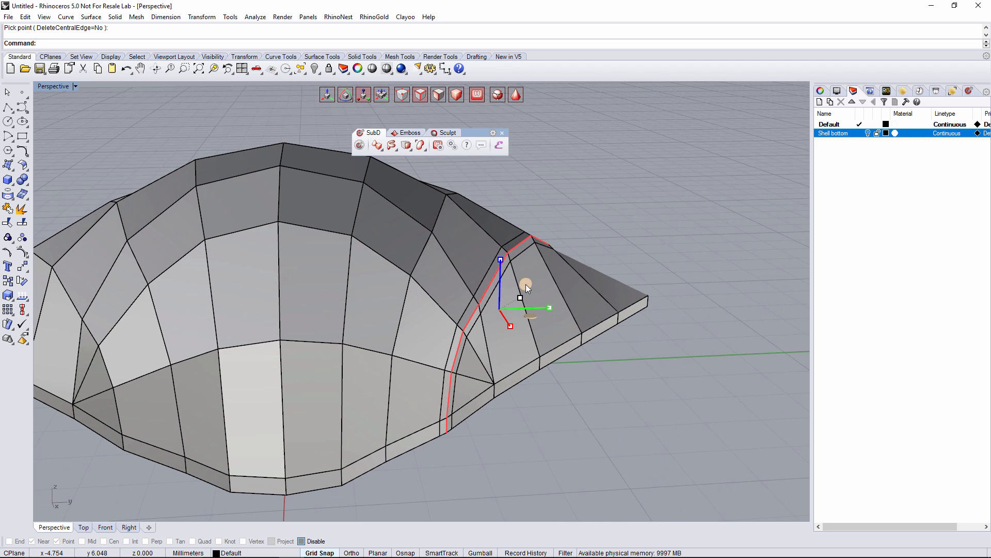
pyautogui.press('Delete')
# Step: Apply Split Sides to the next edge loop inward with DeleteCentralEdge set to Yes, replacing it with two closely spaced loops
pyautogui.moveTo(496, 376); pyautogui.dragTo(491, 398, button='right')
pyautogui.doubleClick(330, 314)
pyautogui.moveTo(336, 321); pyautogui.dragTo(391, 184, button='right')
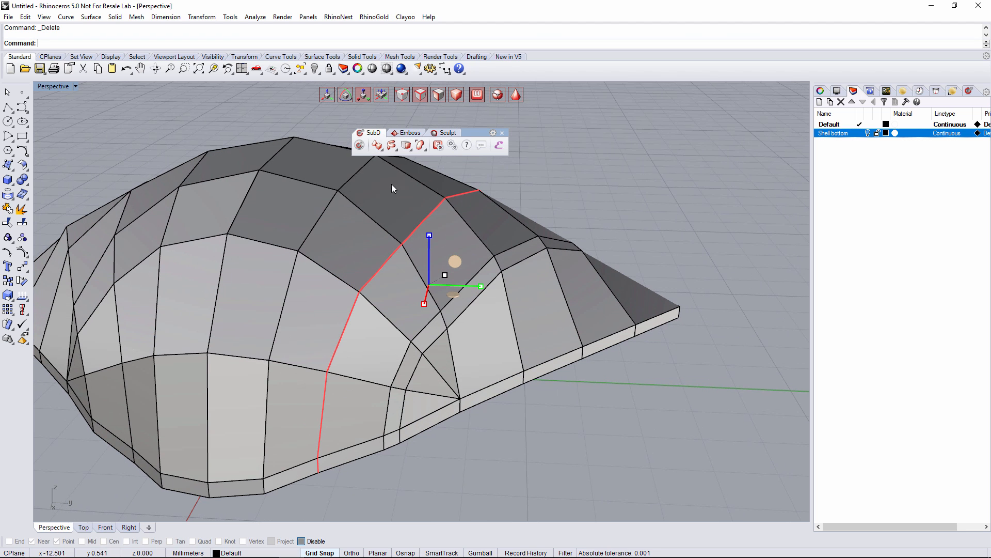
pyautogui.click(408, 146)
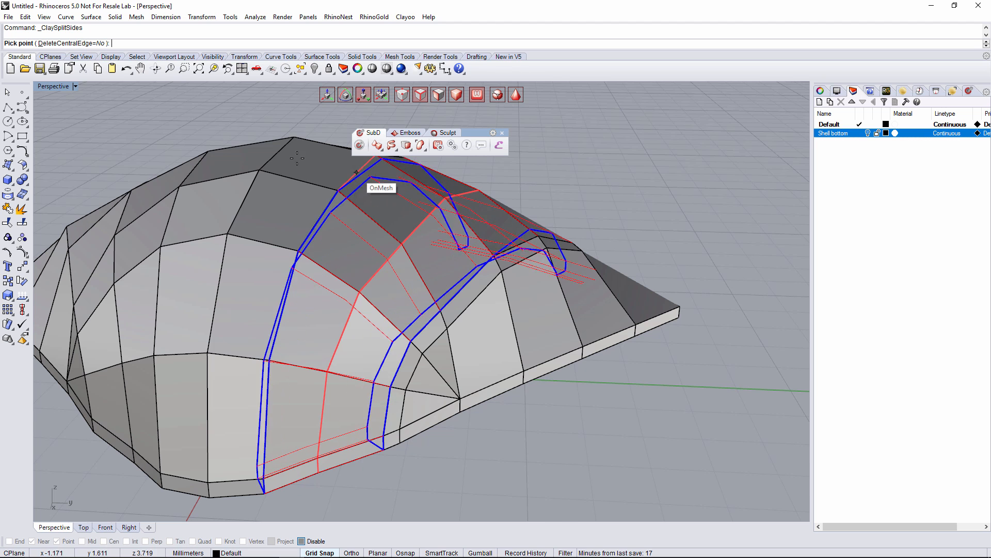
pyautogui.click(76, 43)
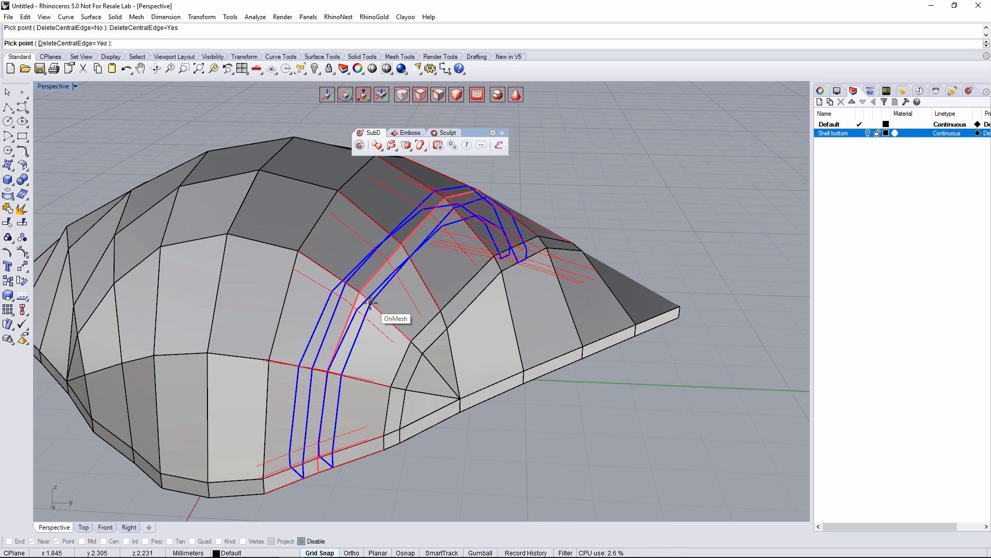
pyautogui.click(370, 303)
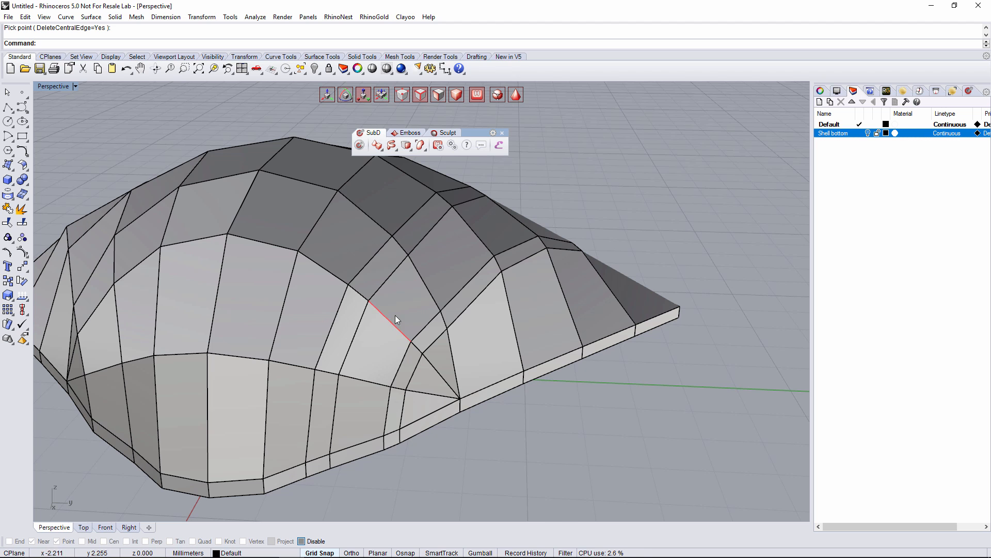
# Step: Use Divide to insert a new edge loop closely alongside the following loop inward, on the side towards the shell's centreline
pyautogui.moveTo(403, 325); pyautogui.dragTo(435, 223, button='right')
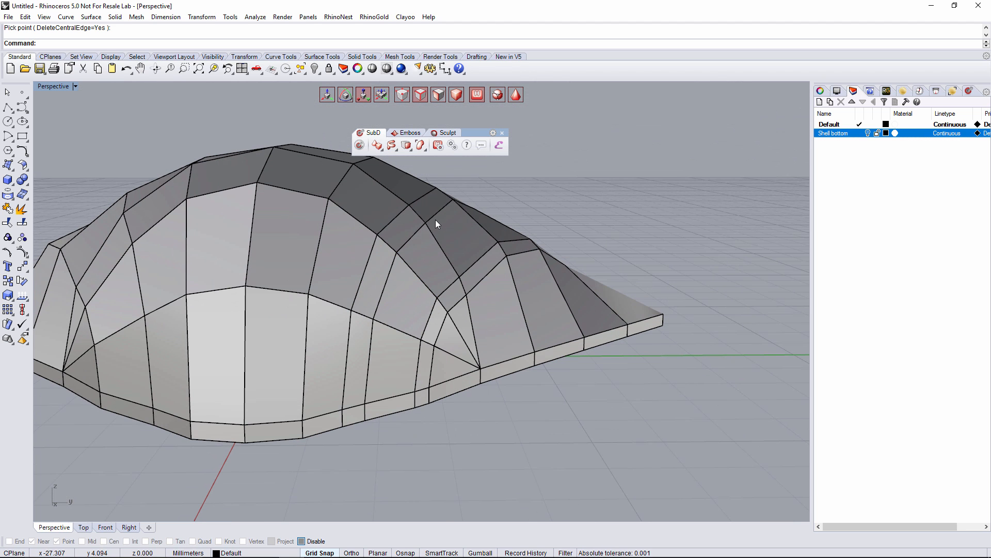
pyautogui.click(307, 414)
pyautogui.moveTo(306, 414); pyautogui.dragTo(410, 311, button='right')
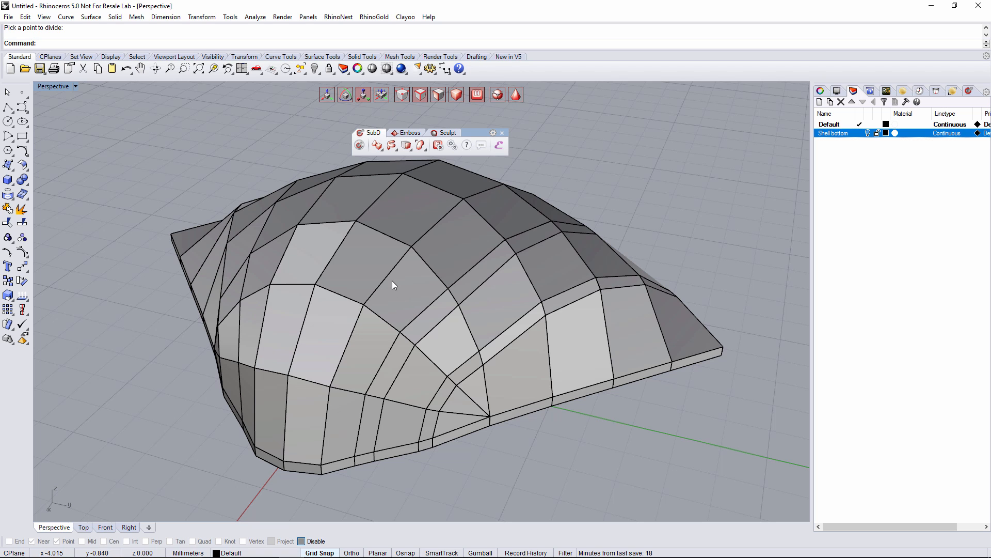
pyautogui.click(408, 147)
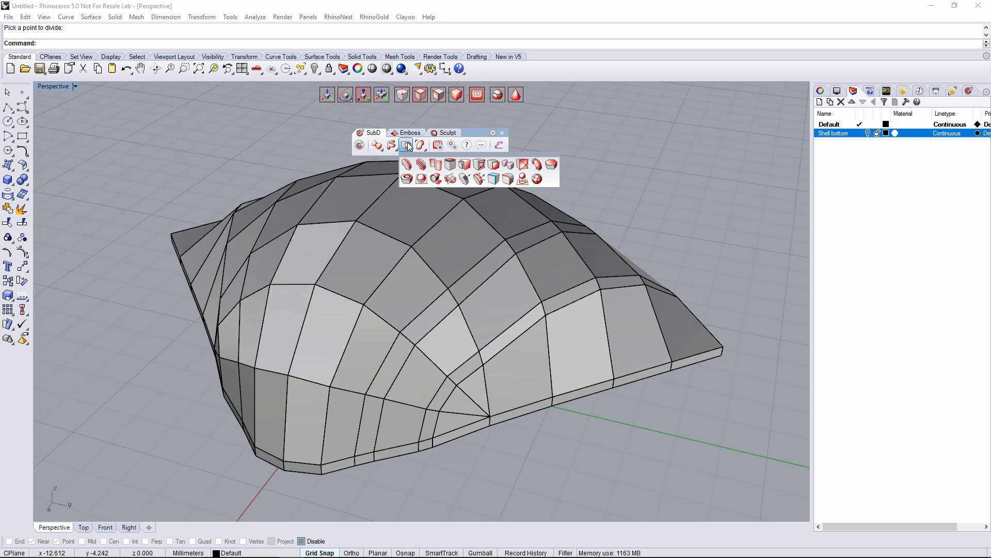
pyautogui.click(407, 164)
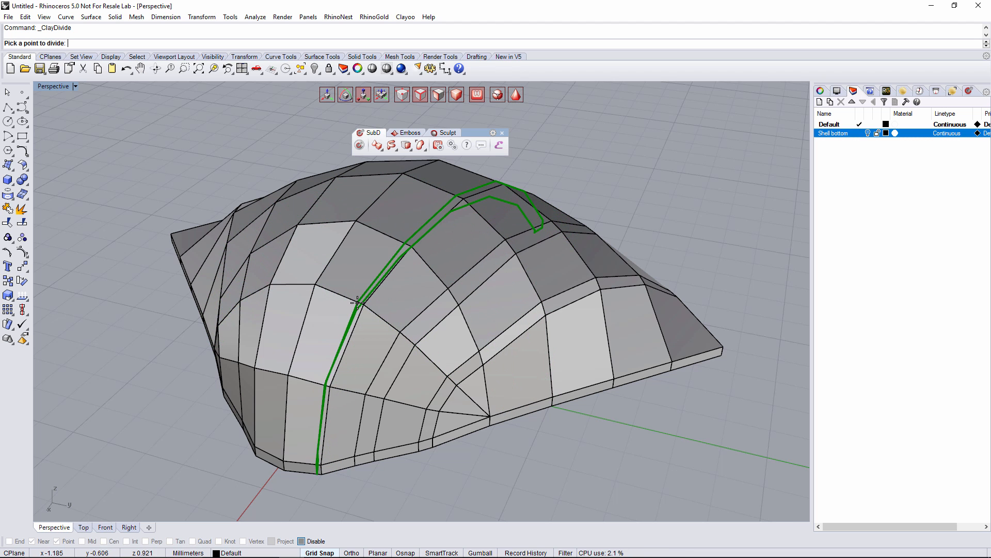
pyautogui.scroll(3, 358, 302)
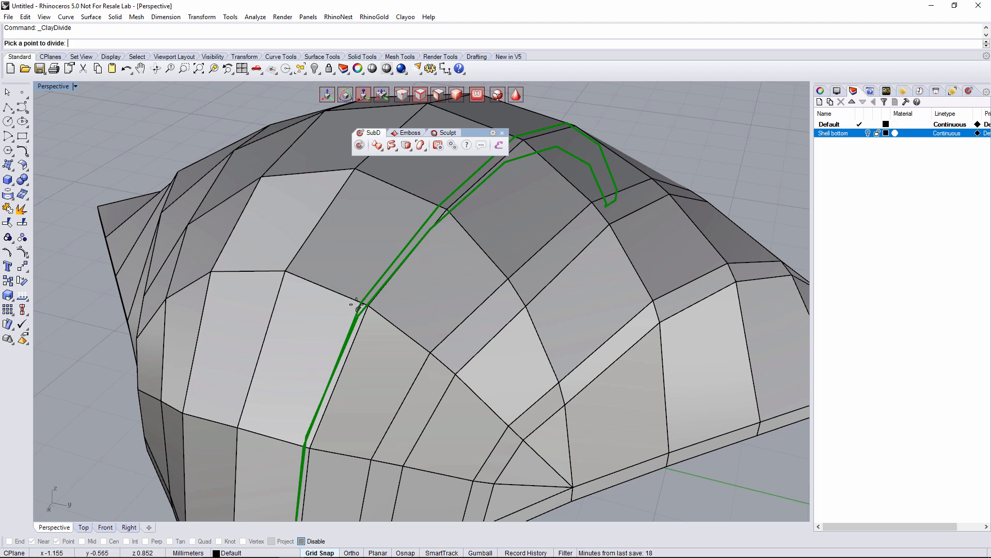
pyautogui.click(349, 299)
pyautogui.scroll(-4, 349, 299)
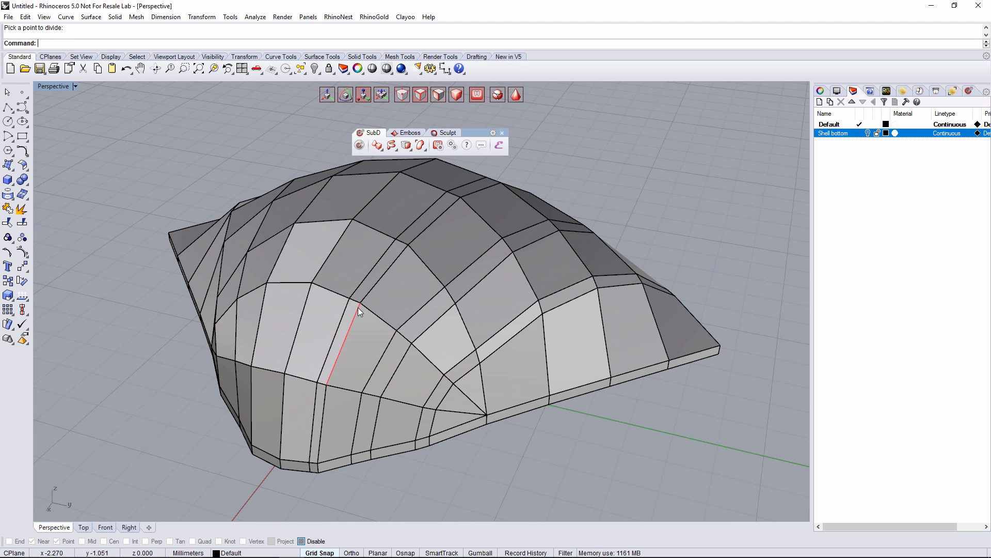
# Step: Repeat Divide to insert a matching edge loop closely on the other side of that same original loop
pyautogui.rightClick(359, 308)
pyautogui.scroll(5, 364, 308)
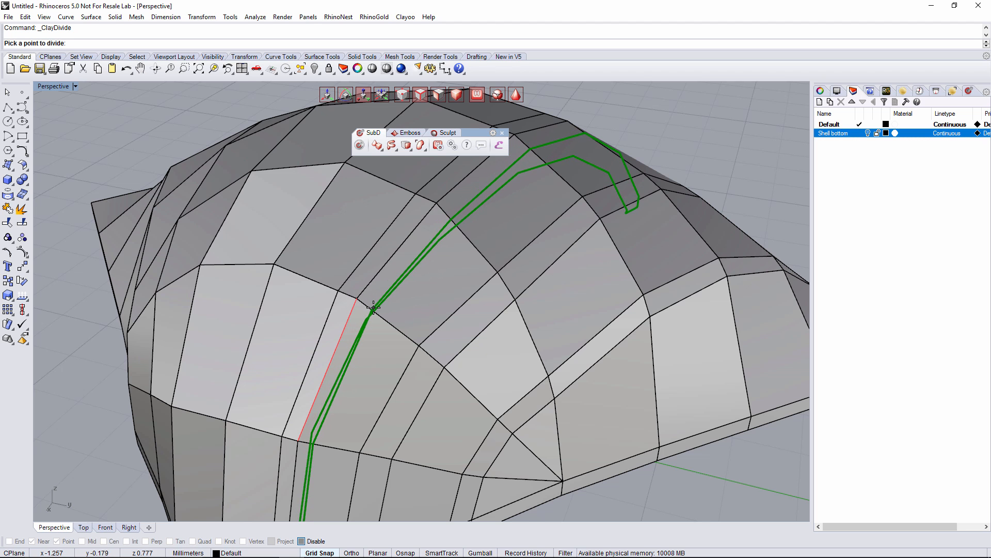
pyautogui.click(377, 310)
pyautogui.scroll(-4, 378, 311)
# Step: Delete the original edge loop between the two loops inserted with Divide
pyautogui.click(379, 295)
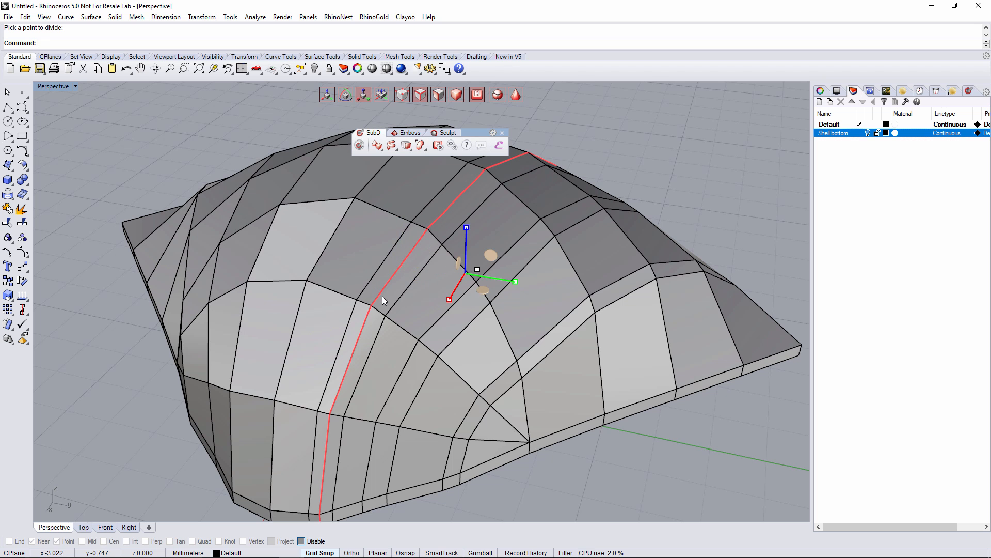
pyautogui.press('Delete')
pyautogui.scroll(-3, 406, 306)
pyautogui.moveTo(405, 307); pyautogui.dragTo(409, 316, button='right')
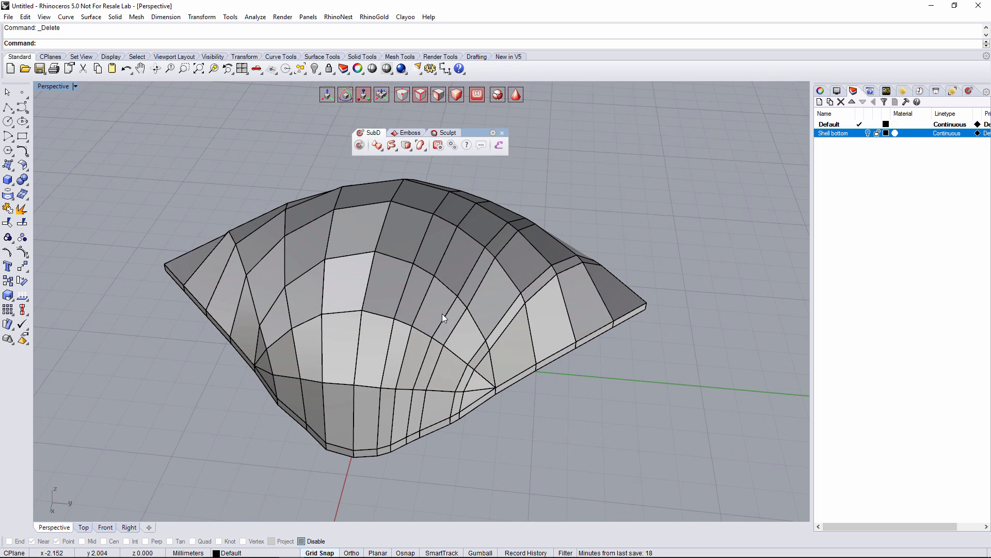
# Step: Apply Split Sides to the central edge loop with DeleteCentralEdge set to No, adding a close loop on each side of it
pyautogui.moveTo(479, 406); pyautogui.dragTo(473, 390, button='right')
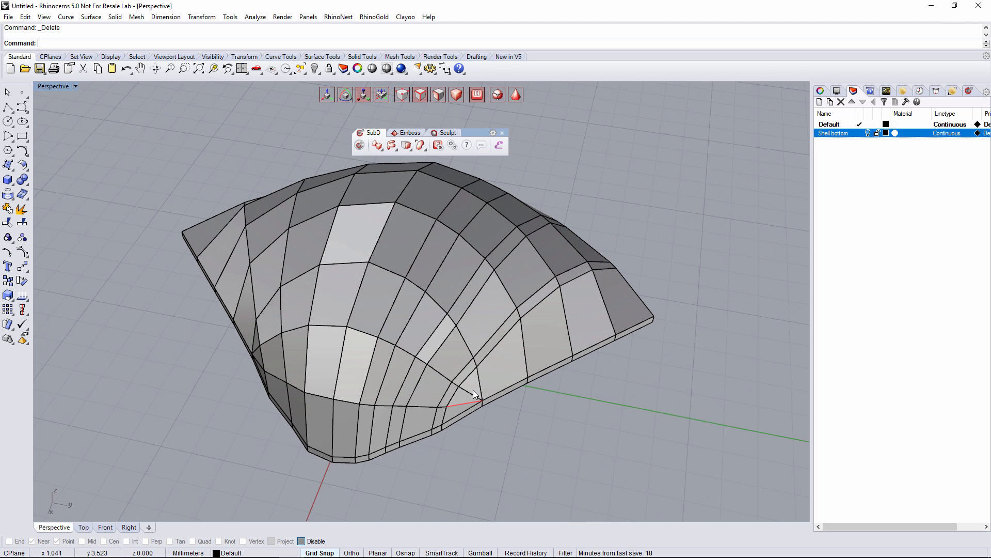
pyautogui.moveTo(543, 247); pyautogui.dragTo(396, 280, button='right')
pyautogui.click(383, 252)
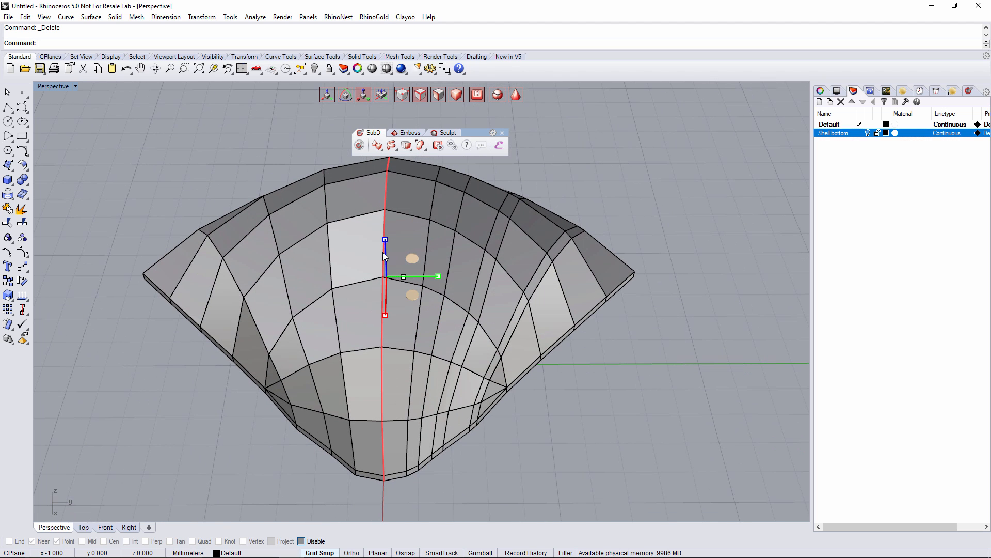
pyautogui.click(406, 146)
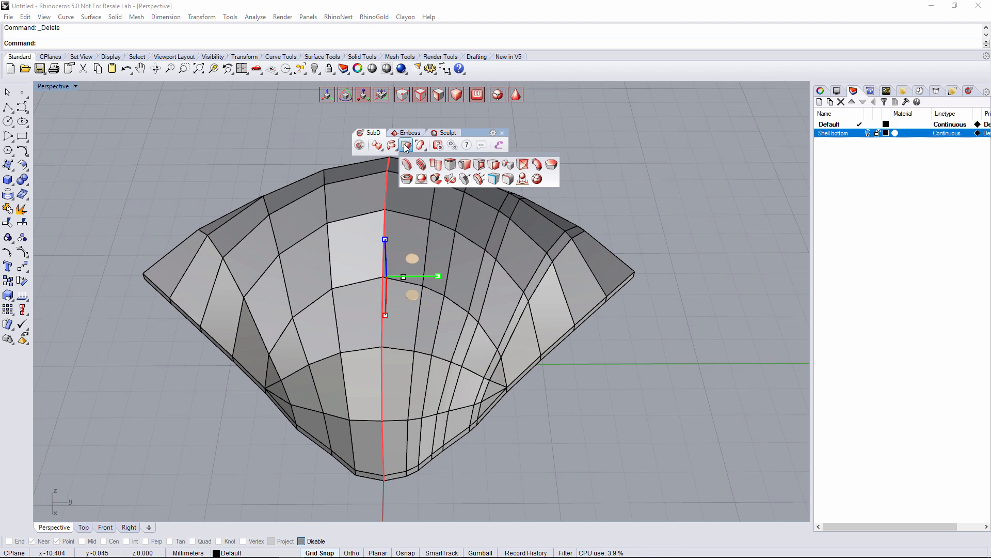
pyautogui.click(420, 165)
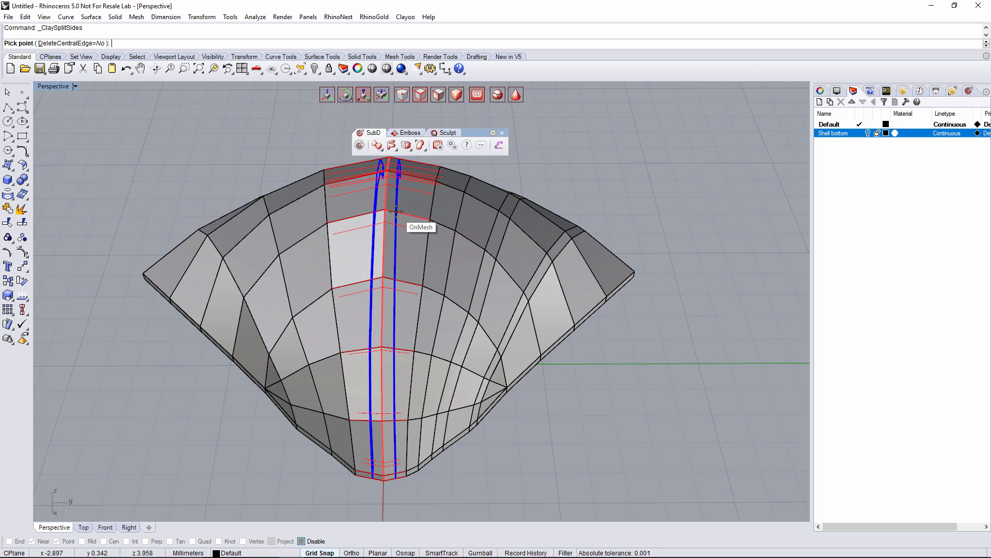
pyautogui.click(397, 212)
pyautogui.scroll(-2, 475, 277)
pyautogui.click(634, 227)
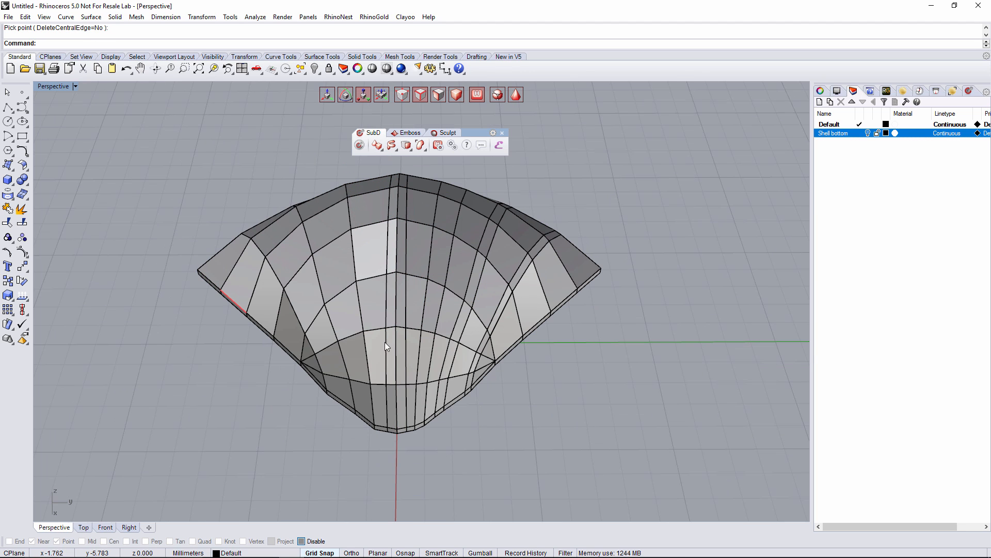
# Step: In the Top view, select all faces of the undivided half of the shell below the centreline and delete them
pyautogui.moveTo(420, 322); pyautogui.dragTo(575, 233, button='right')
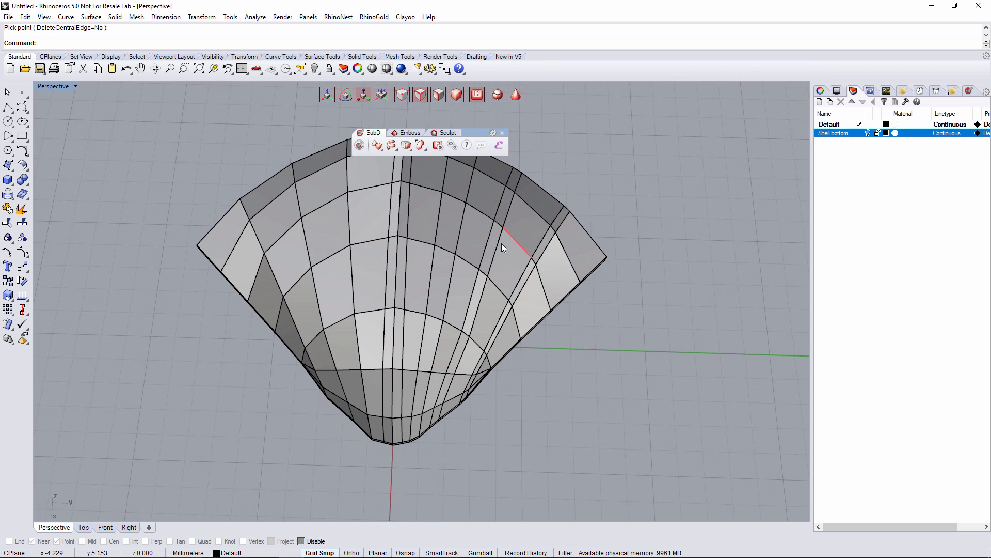
pyautogui.moveTo(457, 330); pyautogui.dragTo(480, 314, button='right')
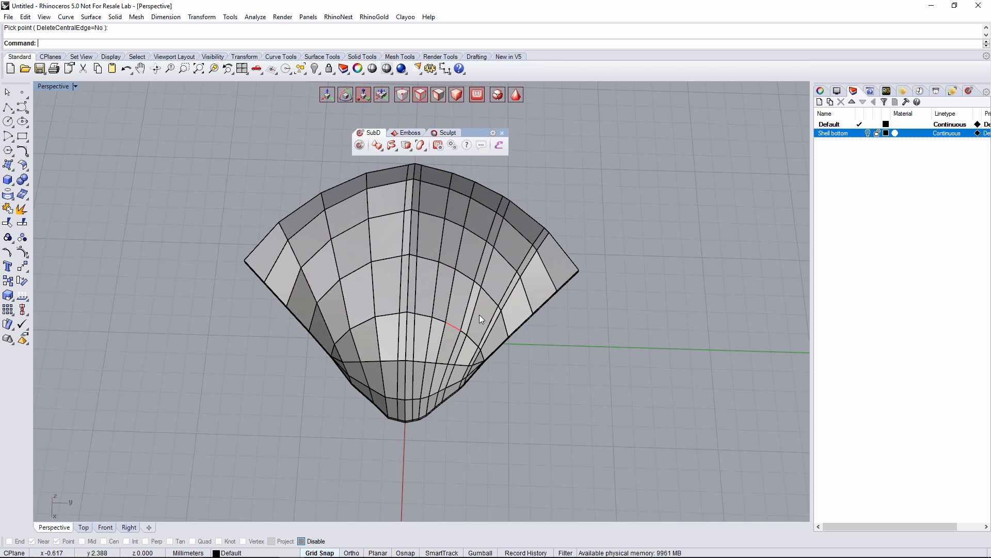
pyautogui.click(83, 527)
pyautogui.scroll(3, 459, 327)
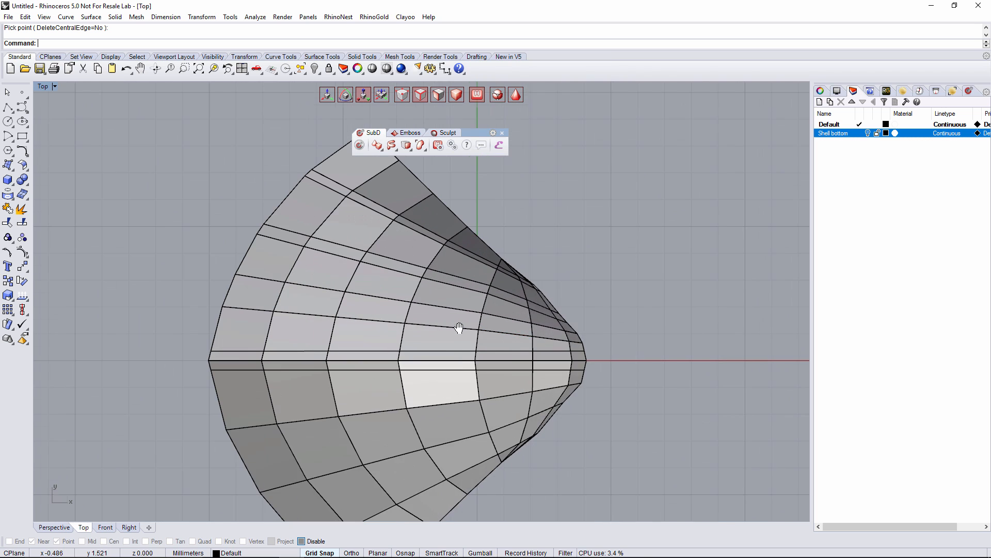
pyautogui.moveTo(459, 328); pyautogui.dragTo(443, 356, button='right')
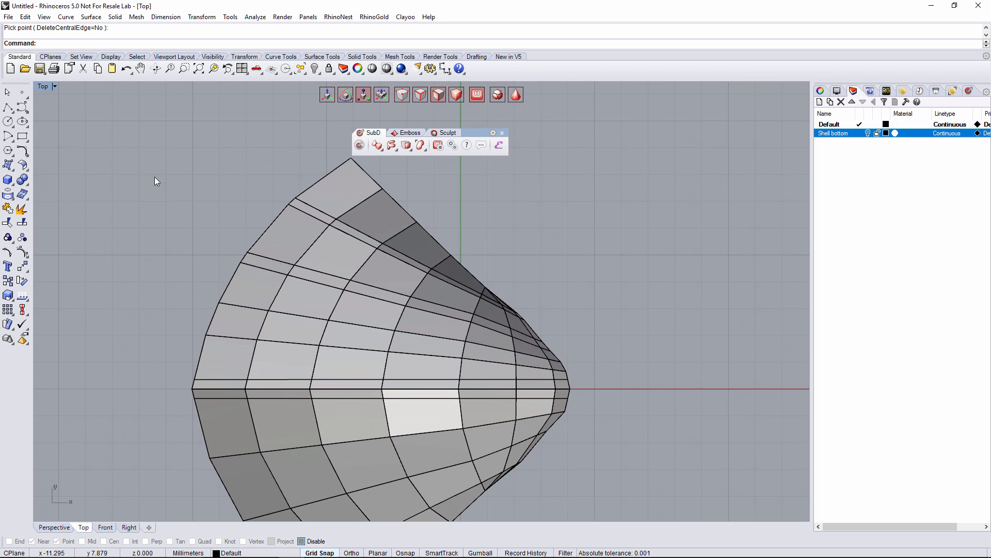
pyautogui.moveTo(229, 288); pyautogui.dragTo(210, 268, button='right')
pyautogui.scroll(-2, 210, 267)
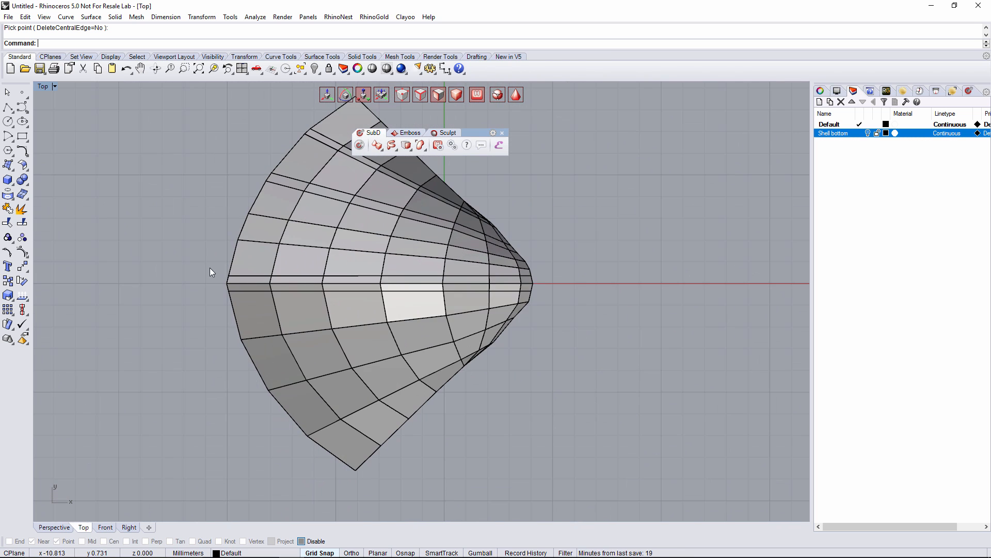
pyautogui.moveTo(200, 279); pyautogui.dragTo(629, 485)
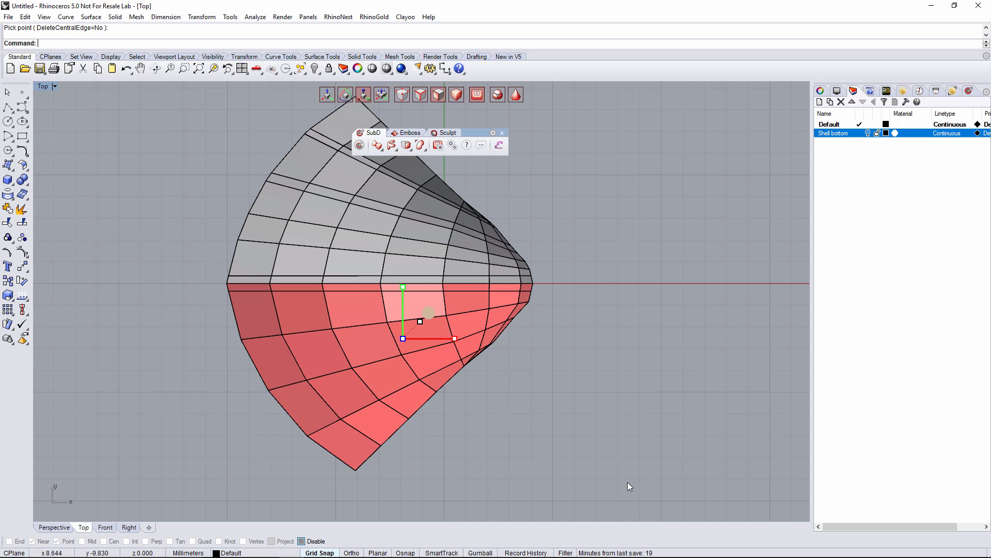
pyautogui.press('Delete')
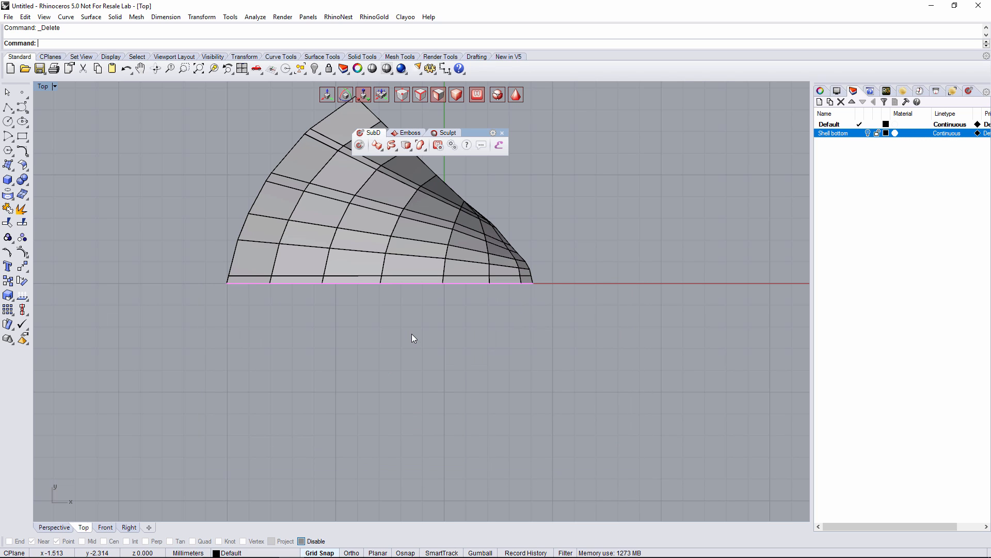
# Step: Select every face of the outermost narrow strip on the remaining half, from the rim at the narrow end to the wide outer edge
pyautogui.click(52, 527)
pyautogui.moveTo(411, 333); pyautogui.dragTo(445, 113, button='right')
pyautogui.click(455, 97)
pyautogui.click(473, 270)
pyautogui.moveTo(488, 301); pyautogui.dragTo(366, 317, button='right')
pyautogui.click(533, 216)
pyautogui.scroll(2, 476, 310)
pyautogui.keyDown('ctrl'); pyautogui.keyDown('shift'); pyautogui.click(366, 317); pyautogui.keyUp('shift'); pyautogui.keyUp('ctrl')
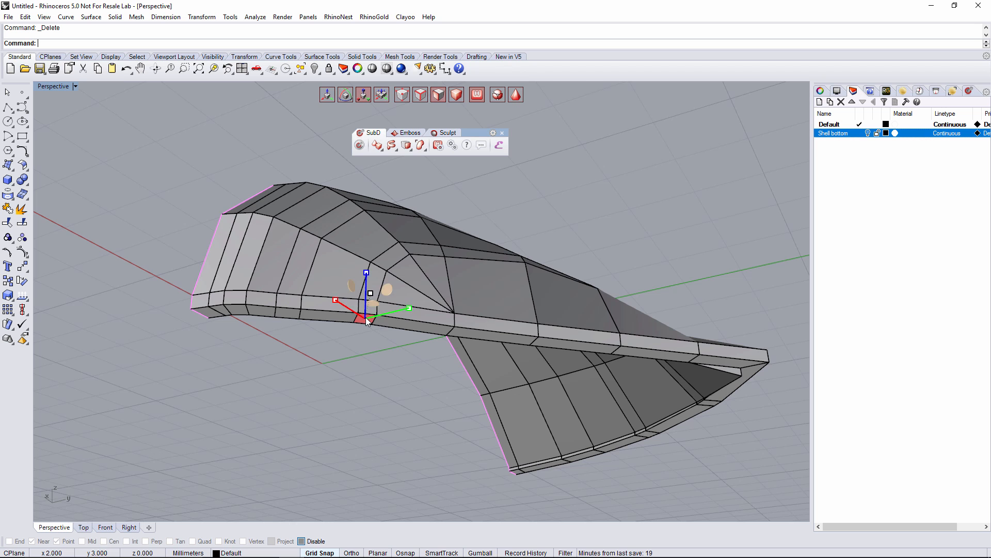
pyautogui.scroll(4, 366, 317)
pyautogui.keyDown('shift'); pyautogui.click(365, 257); pyautogui.keyUp('shift')
pyautogui.keyDown('shift'); pyautogui.click(400, 209); pyautogui.keyUp('shift')
pyautogui.moveTo(400, 211); pyautogui.dragTo(444, 282, button='right')
pyautogui.keyDown('shift'); pyautogui.click(357, 299); pyautogui.keyUp('shift')
pyautogui.keyDown('shift'); pyautogui.click(465, 283); pyautogui.keyUp('shift')
pyautogui.keyDown('shift'); pyautogui.click(629, 257); pyautogui.keyUp('shift')
pyautogui.keyDown('shift'); pyautogui.moveTo(641, 264); pyautogui.dragTo(391, 263, button='right'); pyautogui.keyUp('shift')
pyautogui.keyDown('shift'); pyautogui.click(641, 300); pyautogui.keyUp('shift')
pyautogui.keyDown('shift'); pyautogui.moveTo(641, 301); pyautogui.dragTo(385, 251, button='right'); pyautogui.keyUp('shift')
pyautogui.keyDown('shift'); pyautogui.click(549, 309); pyautogui.keyUp('shift')
pyautogui.keyDown('shift'); pyautogui.moveTo(549, 309); pyautogui.dragTo(448, 259, button='right'); pyautogui.keyUp('shift')
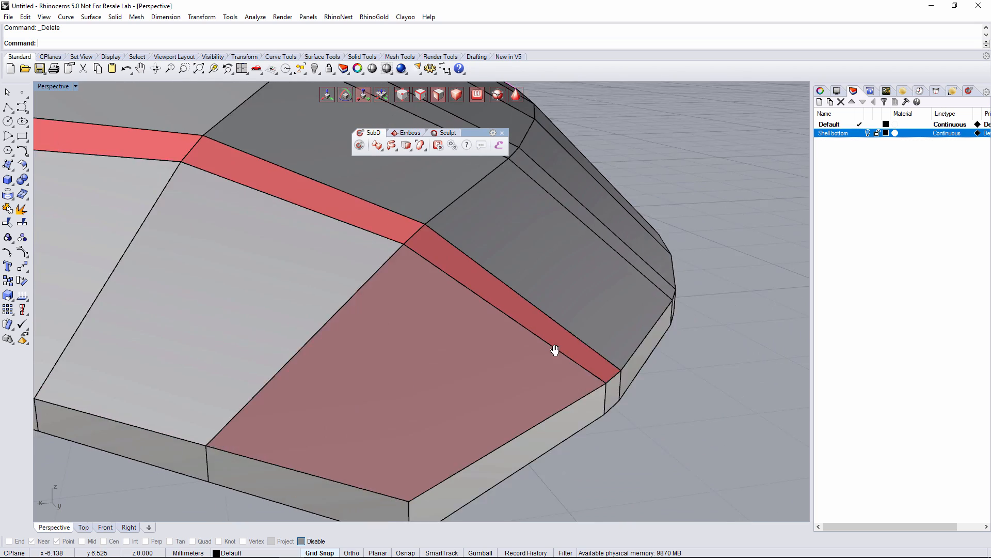
pyautogui.moveTo(611, 393); pyautogui.dragTo(525, 294, button='right')
pyautogui.keyDown('shift'); pyautogui.click(472, 181); pyautogui.keyUp('shift')
# Step: Add the faces of the middle narrow strip to the selection, following it over the shell to the narrow end
pyautogui.moveTo(456, 224); pyautogui.dragTo(464, 356, button='right')
pyautogui.keyDown('shift'); pyautogui.click(436, 306); pyautogui.keyUp('shift')
pyautogui.keyDown('shift'); pyautogui.click(384, 247); pyautogui.keyUp('shift')
pyautogui.keyDown('shift'); pyautogui.click(345, 229); pyautogui.keyUp('shift')
pyautogui.moveTo(333, 256); pyautogui.dragTo(506, 221, button='right')
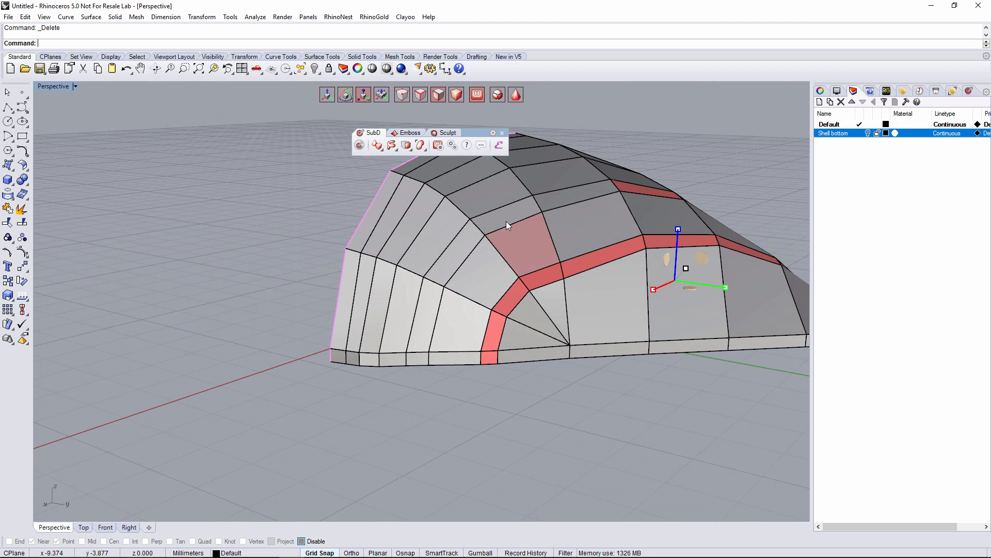
pyautogui.moveTo(439, 298); pyautogui.dragTo(421, 274, button='right')
pyautogui.keyDown('shift'); pyautogui.click(416, 260); pyautogui.keyUp('shift')
pyautogui.keyDown('shift'); pyautogui.click(380, 256); pyautogui.keyUp('shift')
pyautogui.keyDown('shift'); pyautogui.click(378, 246); pyautogui.keyUp('shift')
pyautogui.keyDown('shift'); pyautogui.click(383, 224); pyautogui.keyUp('shift')
pyautogui.moveTo(460, 213); pyautogui.dragTo(404, 319, button='right')
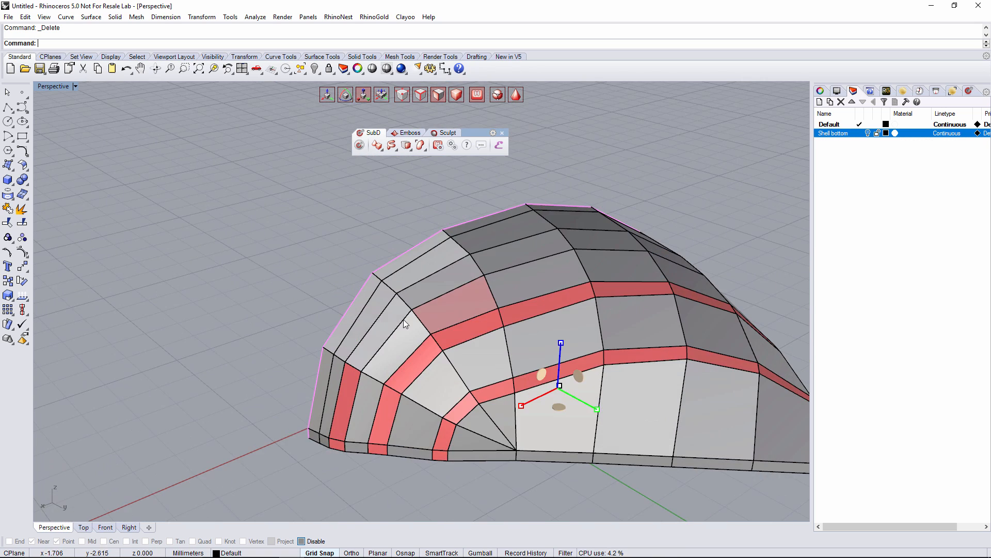
# Step: Add the faces of the strip nearest the centreline to the selection along its full length, leaving the centre-edge strip out
pyautogui.keyDown('shift'); pyautogui.click(379, 330); pyautogui.keyUp('shift')
pyautogui.keyDown('shift'); pyautogui.click(417, 303); pyautogui.keyUp('shift')
pyautogui.keyDown('shift'); pyautogui.click(506, 256); pyautogui.keyUp('shift')
pyautogui.keyDown('shift'); pyautogui.click(593, 240); pyautogui.keyUp('shift')
pyautogui.moveTo(594, 240); pyautogui.dragTo(475, 292, button='right')
pyautogui.keyDown('shift'); pyautogui.click(475, 293); pyautogui.keyUp('shift')
pyautogui.moveTo(510, 364); pyautogui.dragTo(595, 392, button='right')
pyautogui.keyDown('shift'); pyautogui.click(488, 238); pyautogui.keyUp('shift')
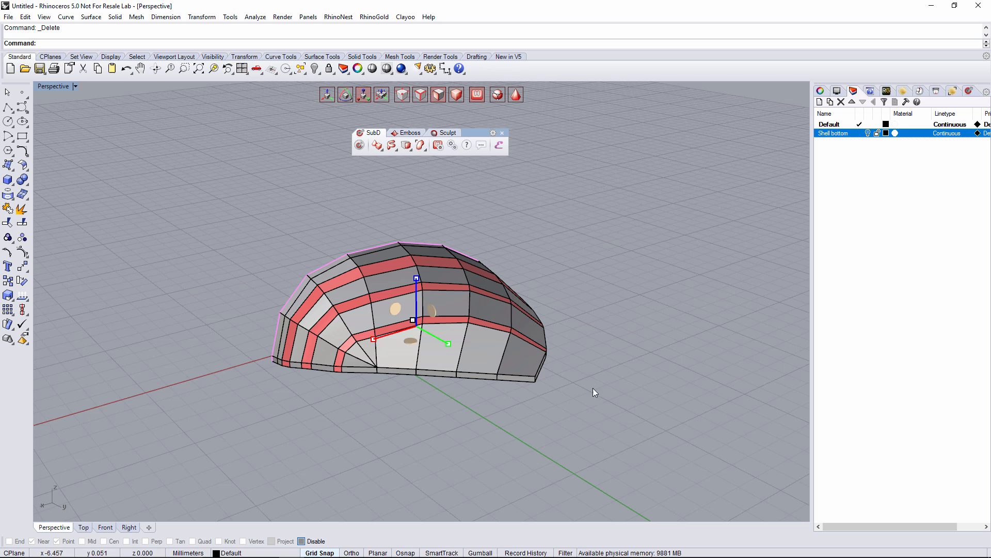
# Step: Start Extrude on the three selected face strips and set the extrude mode to Local Normals
pyautogui.click(407, 148)
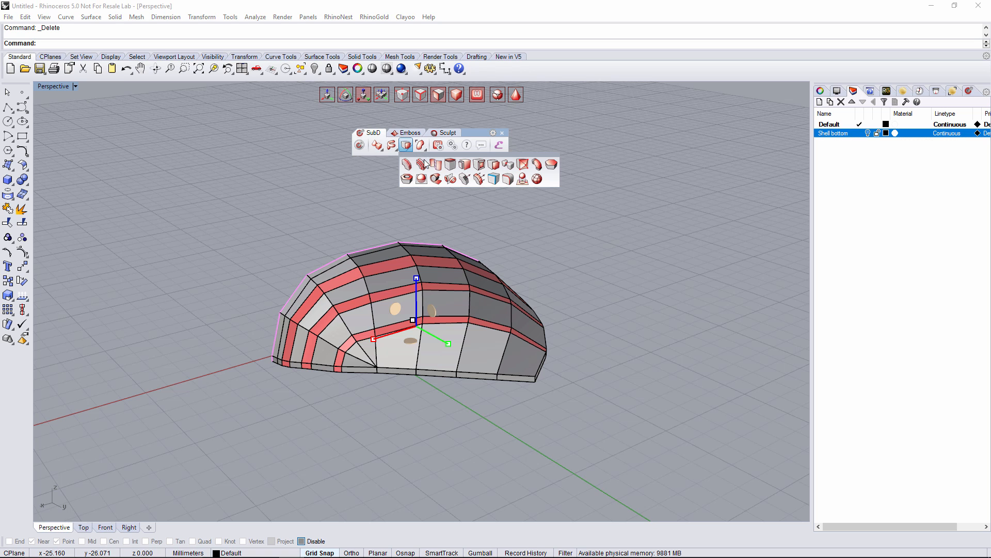
pyautogui.click(493, 165)
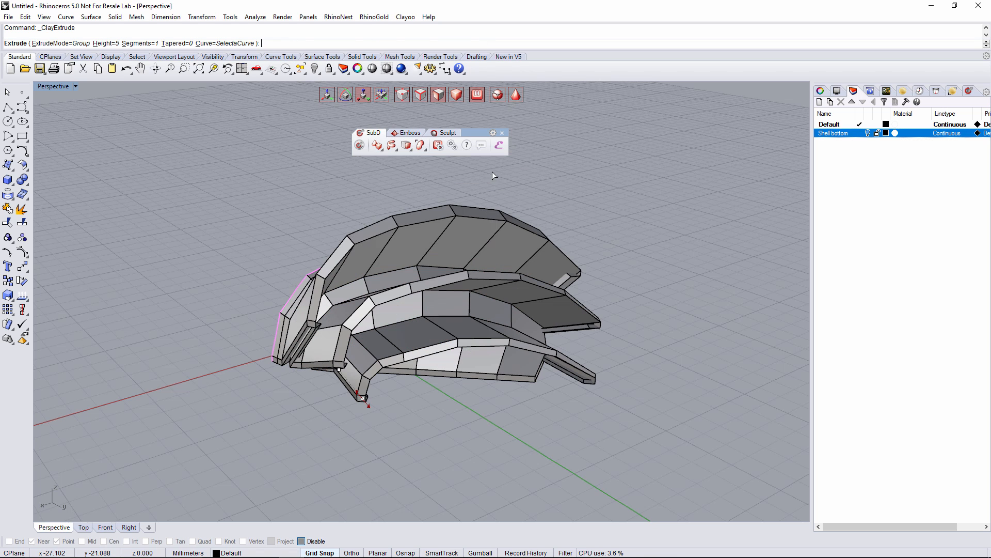
pyautogui.click(970, 92)
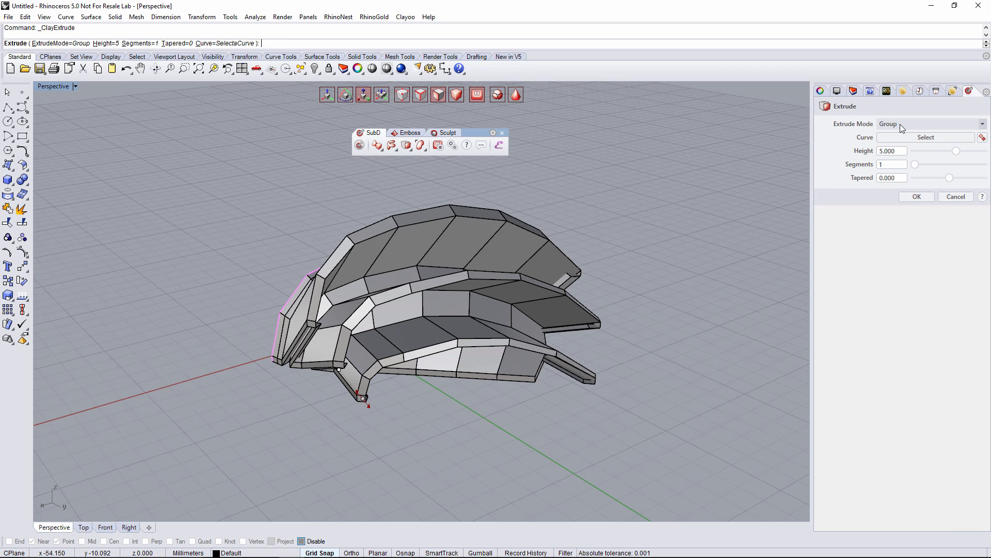
pyautogui.click(888, 124)
pyautogui.click(891, 142)
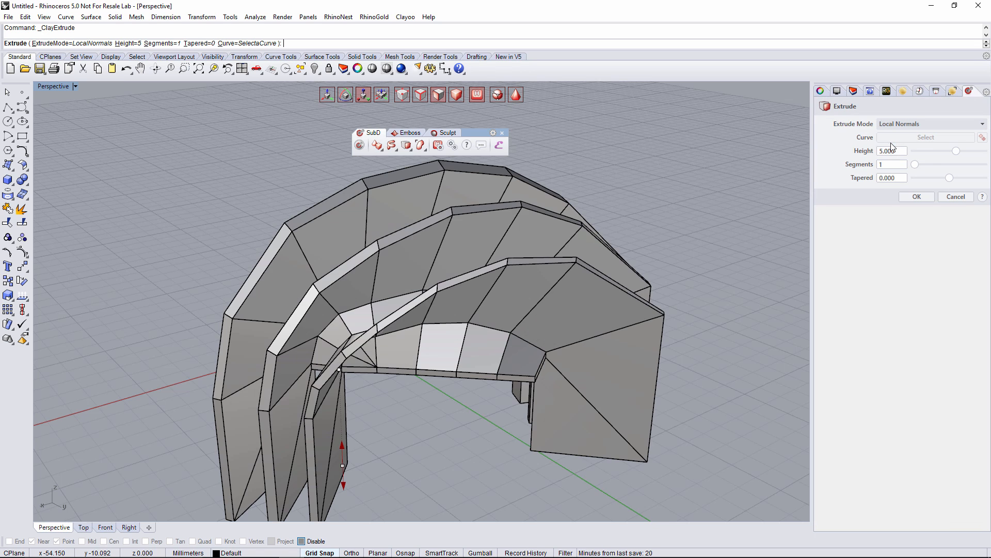
# Step: Reduce the rib extrusion height to about 0.243, check the ribs in smooth and faceted display, and accept the extrusion
pyautogui.moveTo(379, 409); pyautogui.dragTo(303, 474, button='right')
pyautogui.moveTo(304, 454); pyautogui.dragTo(320, 348)
pyautogui.moveTo(320, 348); pyautogui.dragTo(566, 283, button='right')
pyautogui.click(519, 99)
pyautogui.scroll(5, 362, 354)
pyautogui.moveTo(325, 365); pyautogui.dragTo(328, 358)
pyautogui.moveTo(328, 359); pyautogui.dragTo(512, 360, button='right')
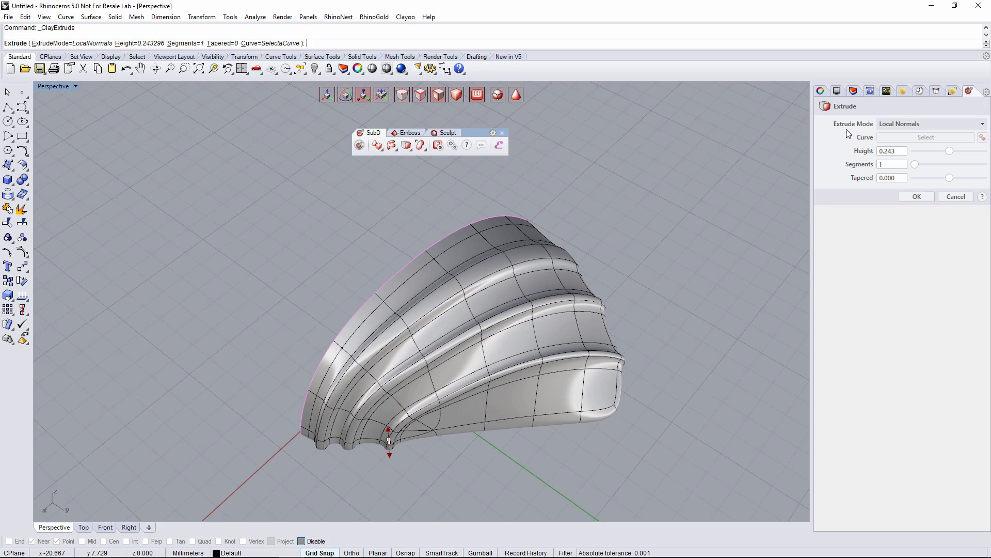
pyautogui.moveTo(391, 418); pyautogui.dragTo(438, 378, button='right')
pyautogui.moveTo(494, 284); pyautogui.dragTo(481, 166, button='right')
pyautogui.click(518, 100)
pyautogui.moveTo(565, 250)
pyautogui.mouseDown(button='right')
pyautogui.moveTo(432, 274)
pyautogui.moveTo(635, 243)
pyautogui.moveTo(646, 204)
pyautogui.moveTo(559, 256)
pyautogui.mouseUp(button='right')
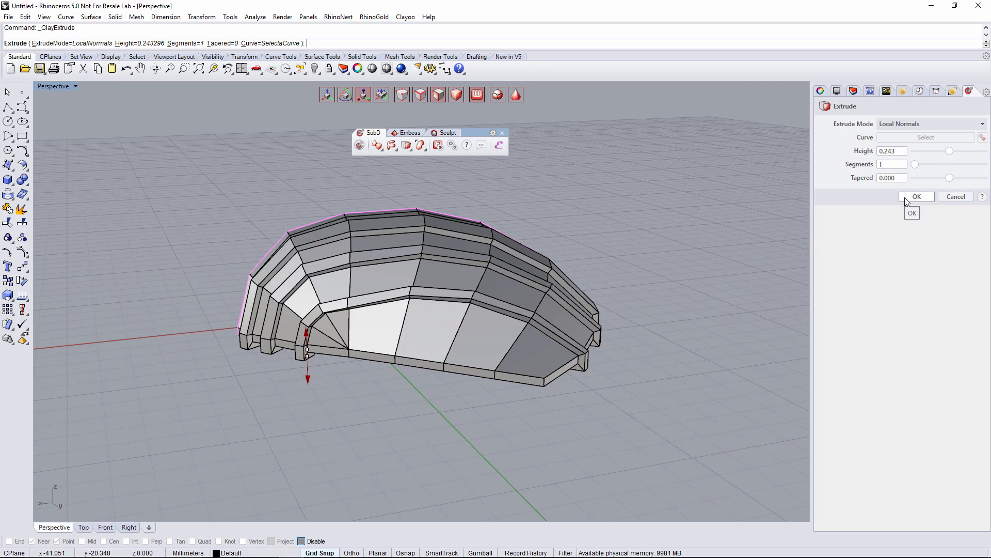
pyautogui.click(907, 201)
# Step: Apply Symmetry to the whole half shell across a horizontal line along its centreline in the Top view, then end the symmetry
pyautogui.moveTo(667, 329); pyautogui.dragTo(512, 128, button='right')
pyautogui.click(484, 263)
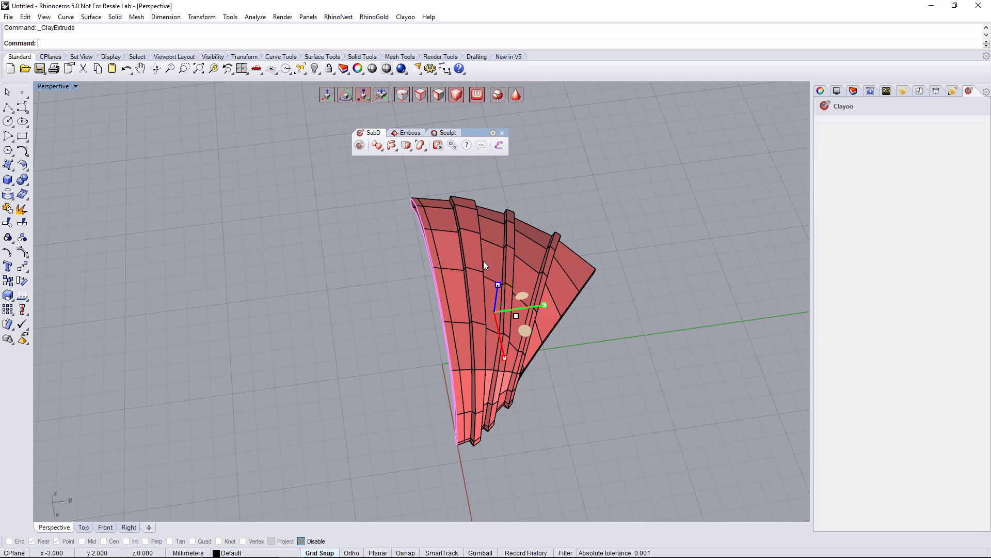
pyautogui.click(84, 528)
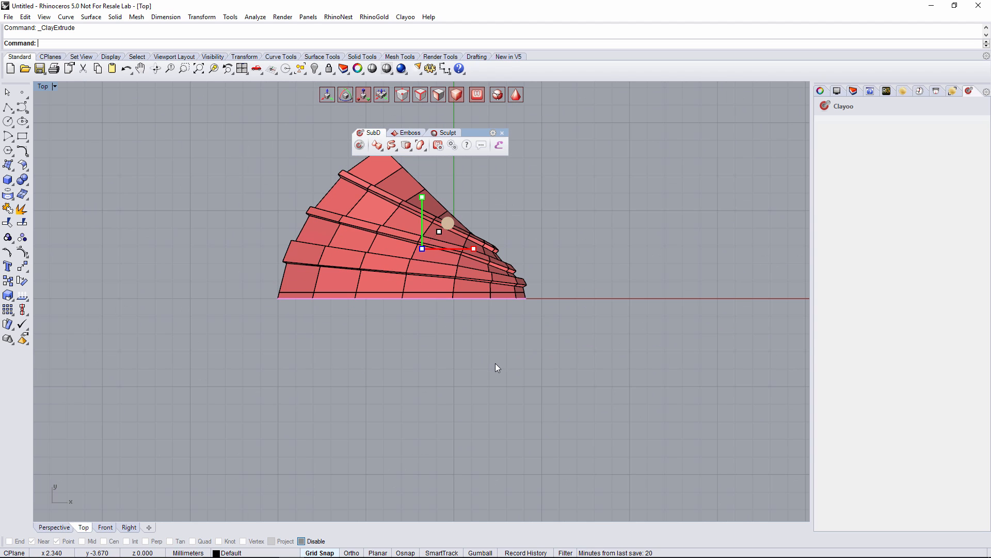
pyautogui.click(409, 149)
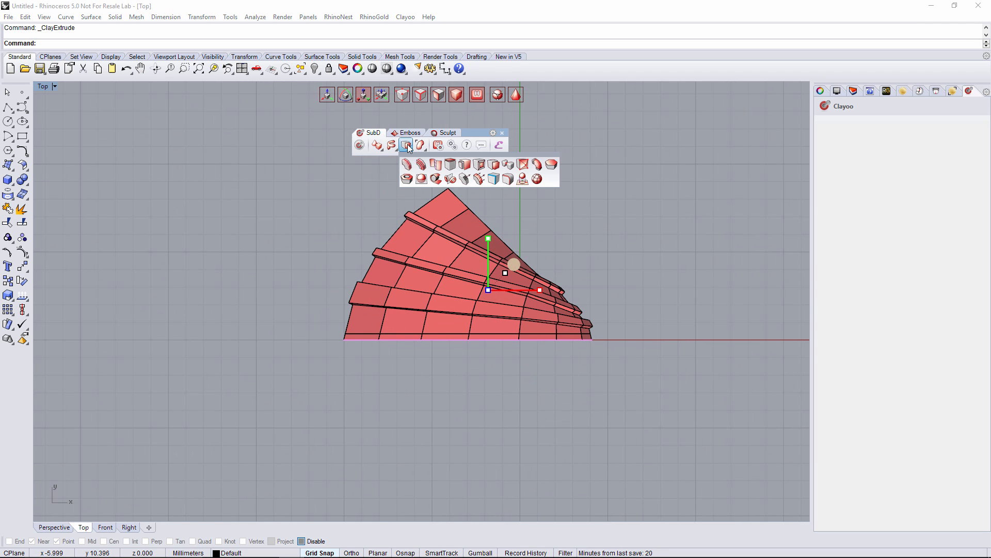
pyautogui.click(450, 179)
pyautogui.click(53, 44)
pyautogui.click(272, 336)
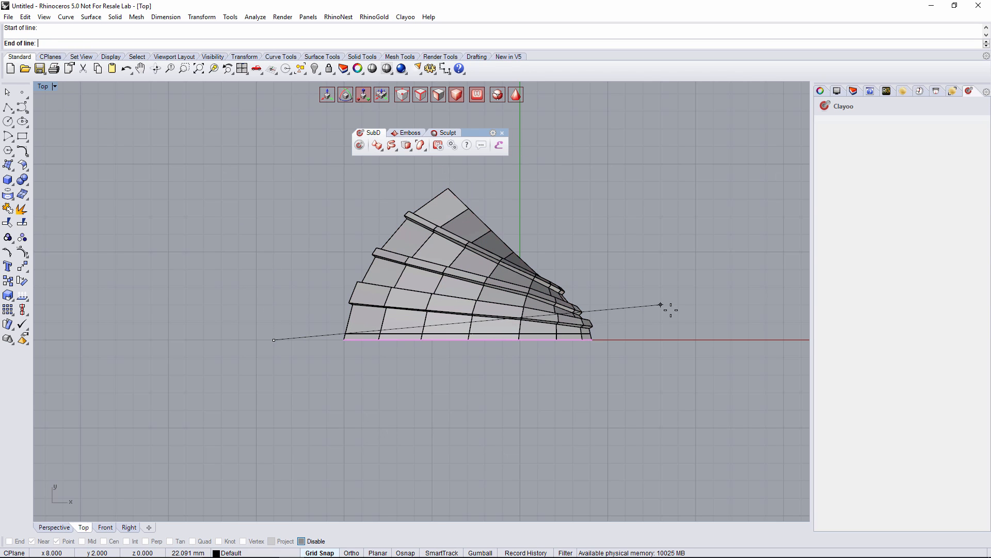
pyautogui.click(665, 341)
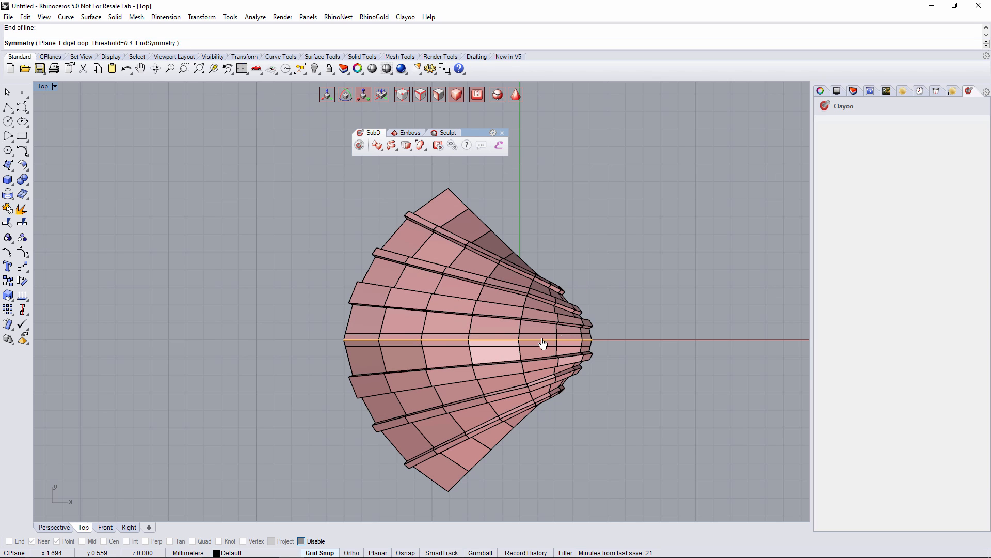
pyautogui.click(168, 44)
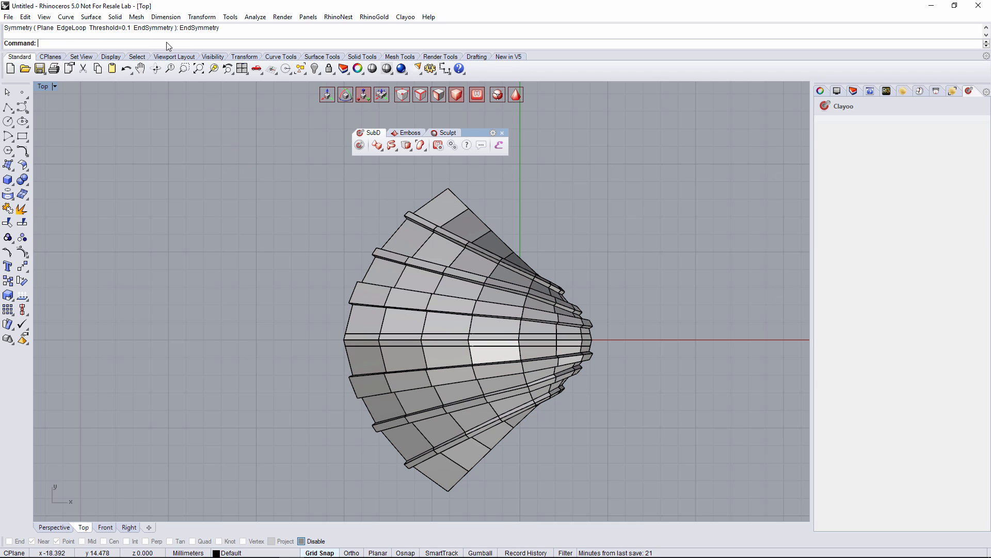
# Step: Delete the central edge loop of the mirrored shell, merging the two narrow centre strips into one
pyautogui.click(57, 533)
pyautogui.moveTo(313, 371); pyautogui.dragTo(318, 309, button='right')
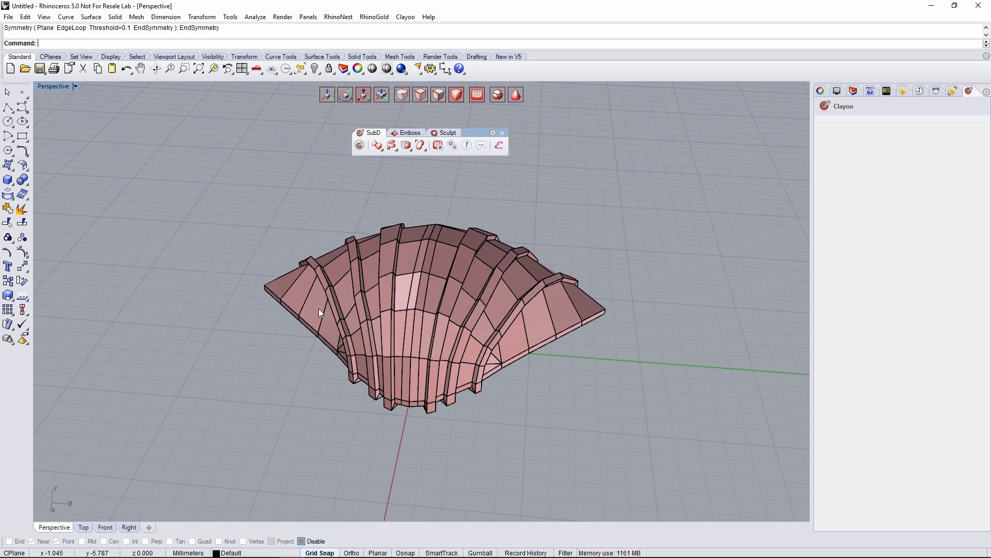
pyautogui.scroll(2, 396, 274)
pyautogui.moveTo(396, 274); pyautogui.dragTo(424, 273, button='right')
pyautogui.doubleClick(438, 228)
pyautogui.press('Delete')
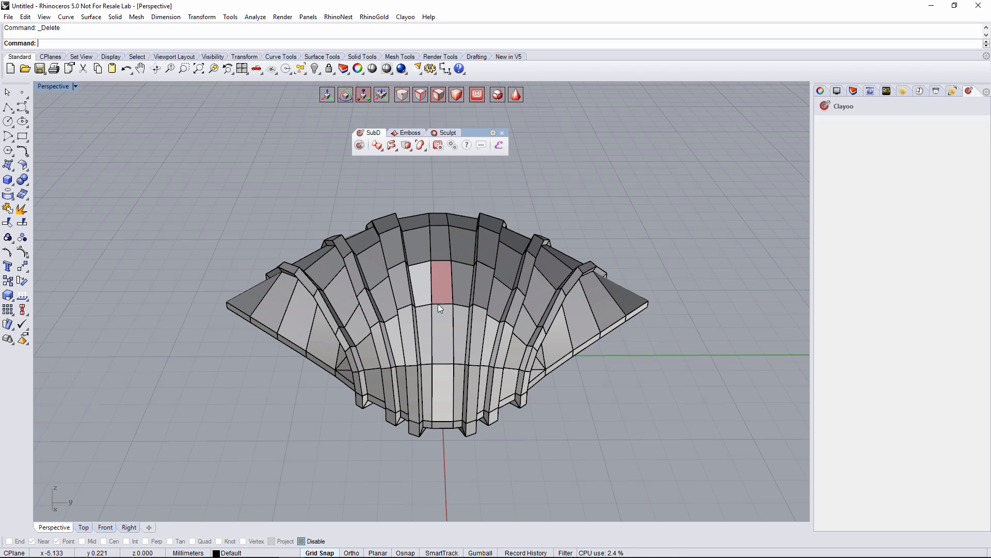
# Step: Select all faces of the central strip along the shell, from the narrow end over the top to the rim at the wide end
pyautogui.click(439, 426)
pyautogui.moveTo(439, 427); pyautogui.dragTo(439, 381, button='right')
pyautogui.scroll(5, 428, 303)
pyautogui.moveTo(439, 298); pyautogui.dragTo(447, 346, button='right')
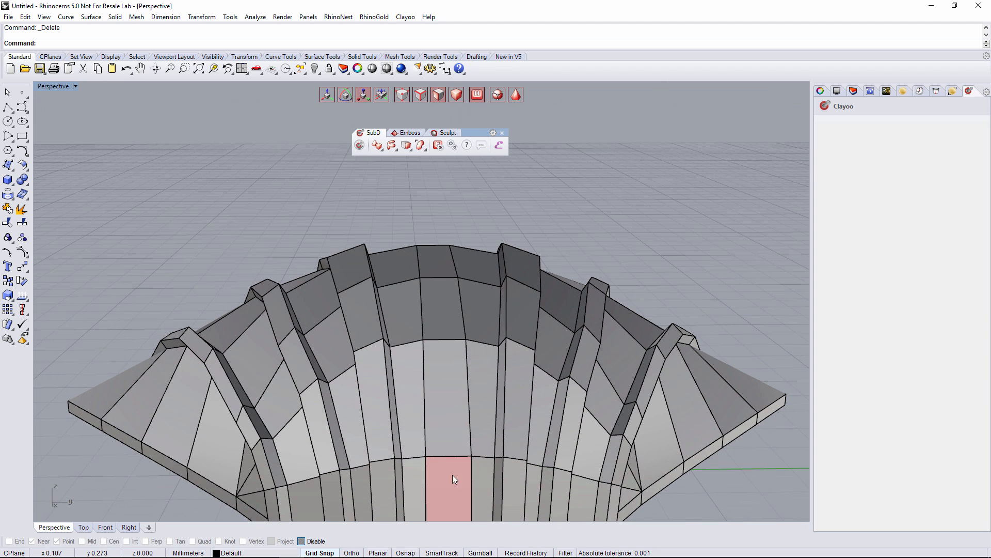
pyautogui.moveTo(460, 258); pyautogui.dragTo(451, 349, button='right')
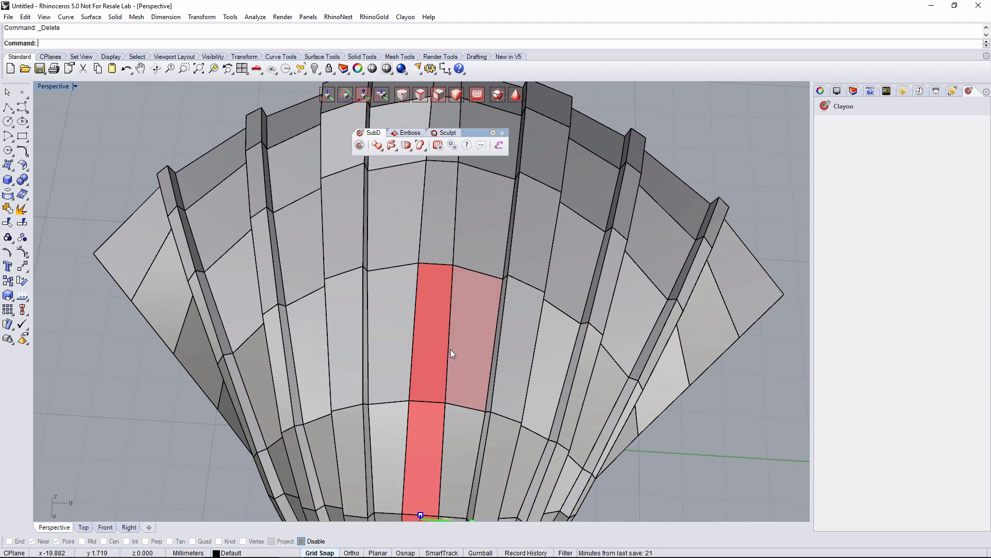
pyautogui.keyDown('shift'); pyautogui.moveTo(450, 243); pyautogui.dragTo(431, 387, button='right'); pyautogui.keyUp('shift')
pyautogui.keyDown('shift'); pyautogui.click(423, 310); pyautogui.keyUp('shift')
pyautogui.keyDown('shift'); pyautogui.click(423, 268); pyautogui.keyUp('shift')
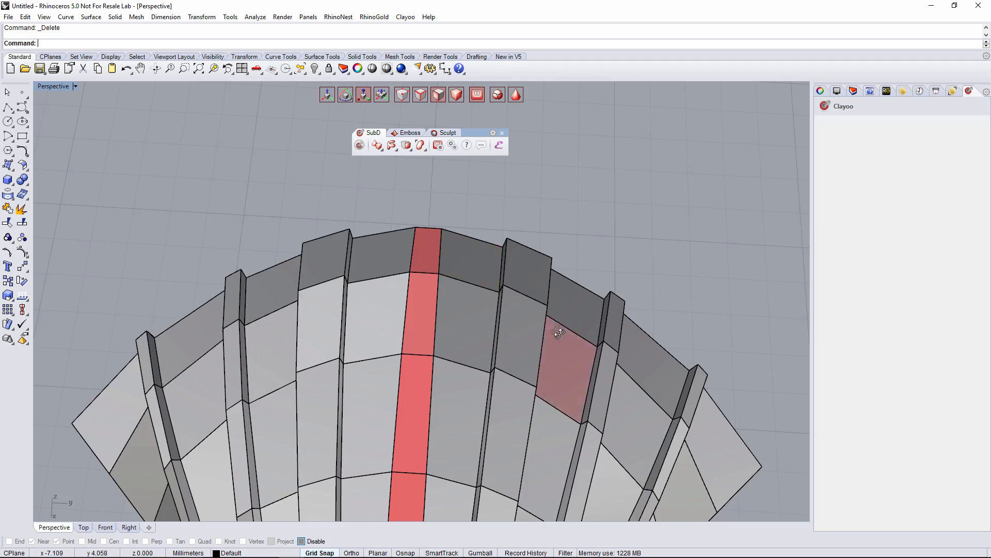
pyautogui.moveTo(558, 332); pyautogui.dragTo(312, 215, button='right')
pyautogui.moveTo(421, 397); pyautogui.dragTo(414, 291, button='right')
pyautogui.keyDown('shift'); pyautogui.click(445, 313); pyautogui.keyUp('shift')
pyautogui.keyDown('shift'); pyautogui.click(441, 325); pyautogui.keyUp('shift')
pyautogui.moveTo(456, 388); pyautogui.dragTo(464, 439, button='right')
pyautogui.scroll(-5, 378, 388)
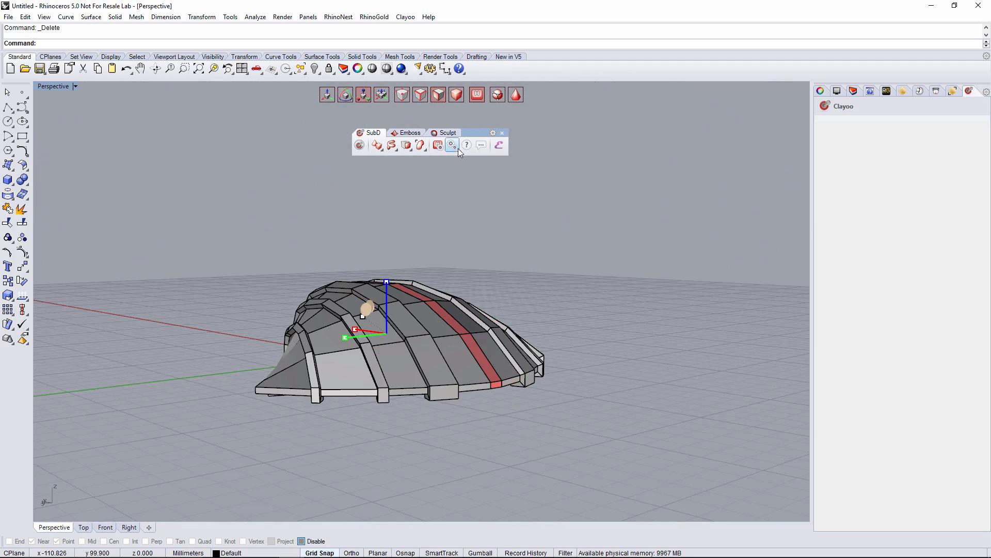
# Step: Extrude the selected central strip along local normals to a height of about 0.351 with one segment, and accept the extrusion
pyautogui.click(410, 148)
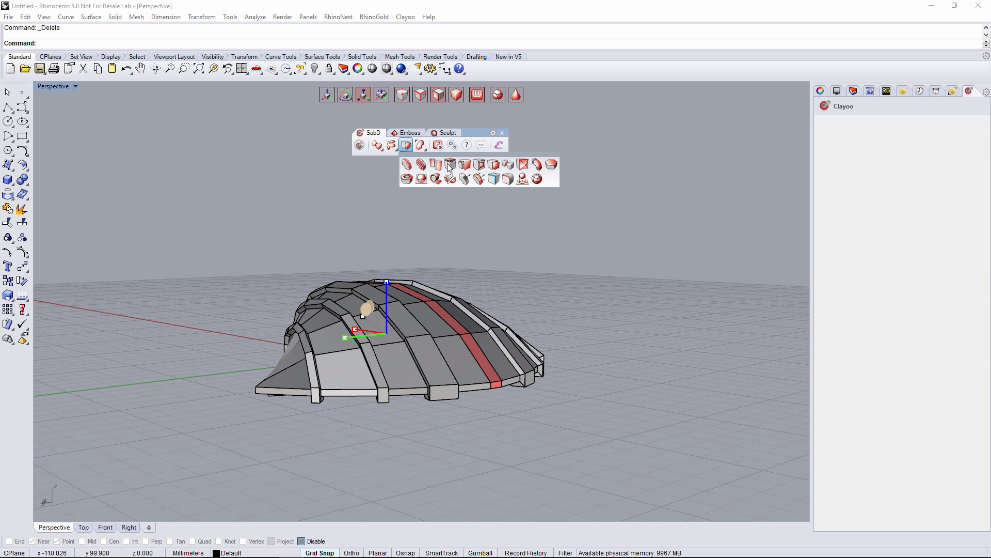
pyautogui.click(494, 165)
pyautogui.moveTo(721, 258); pyautogui.dragTo(490, 328, button='right')
pyautogui.click(520, 91)
pyautogui.moveTo(551, 162); pyautogui.dragTo(498, 235, button='right')
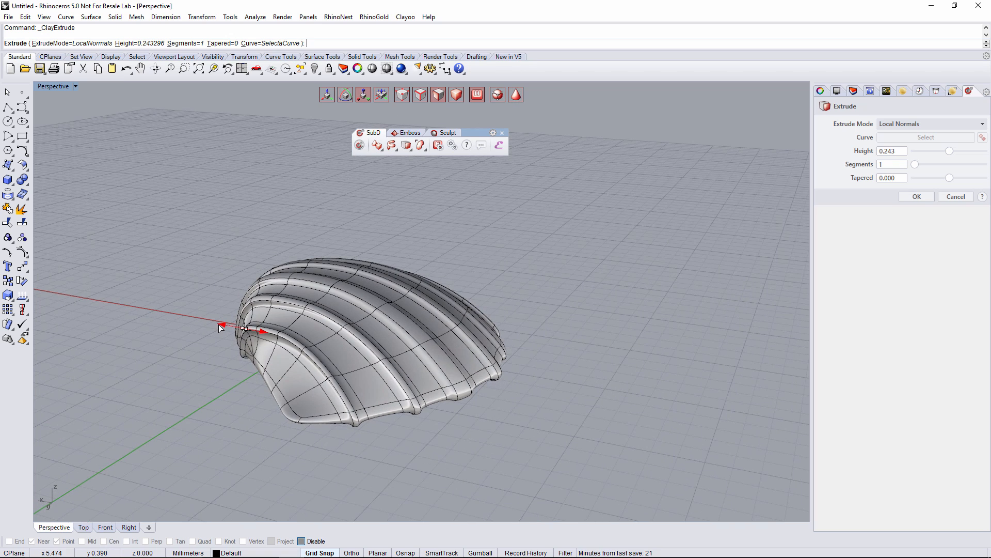
pyautogui.moveTo(219, 324); pyautogui.dragTo(219, 327)
pyautogui.moveTo(219, 327); pyautogui.dragTo(620, 289, button='right')
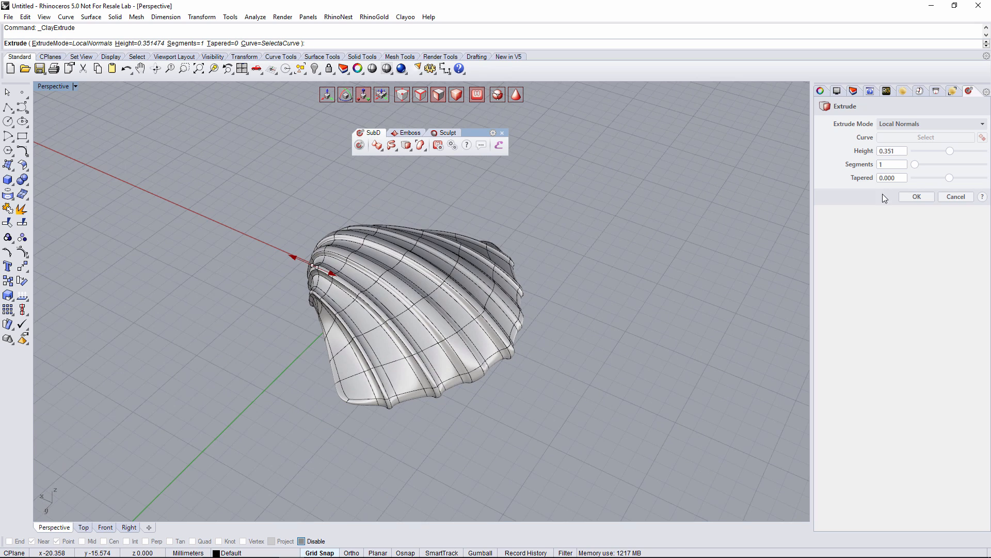
pyautogui.click(916, 197)
pyautogui.moveTo(587, 317); pyautogui.dragTo(336, 268, button='right')
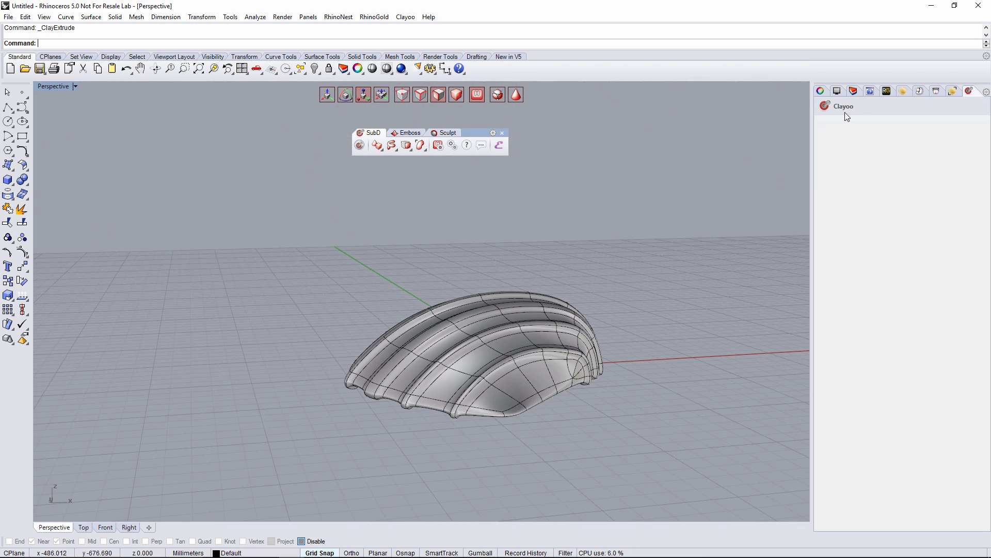
# Step: Show the Shell bottom layer, and rotate the whole upper shell open about its narrow hinge end in the Front view
pyautogui.click(853, 92)
pyautogui.moveTo(785, 212); pyautogui.dragTo(524, 400, button='right')
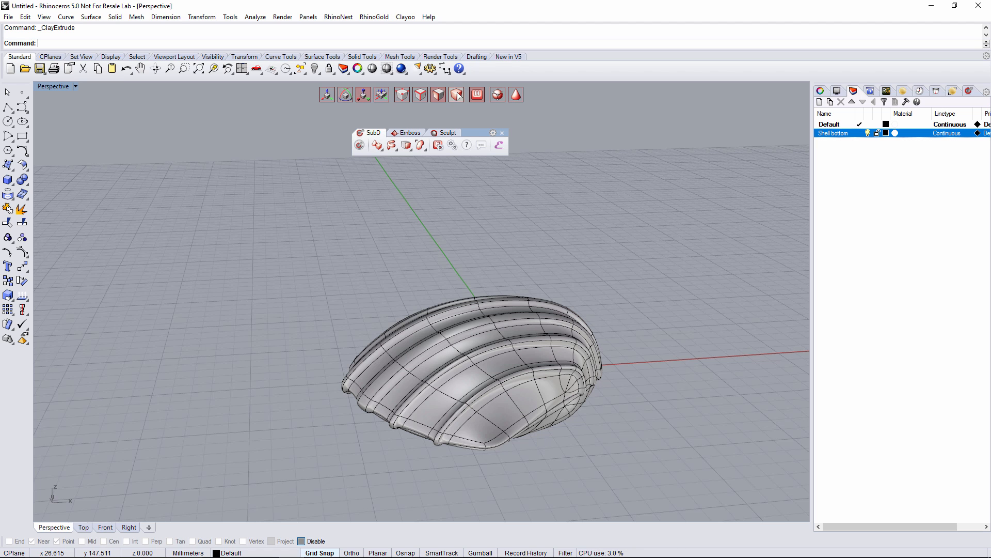
pyautogui.click(523, 321)
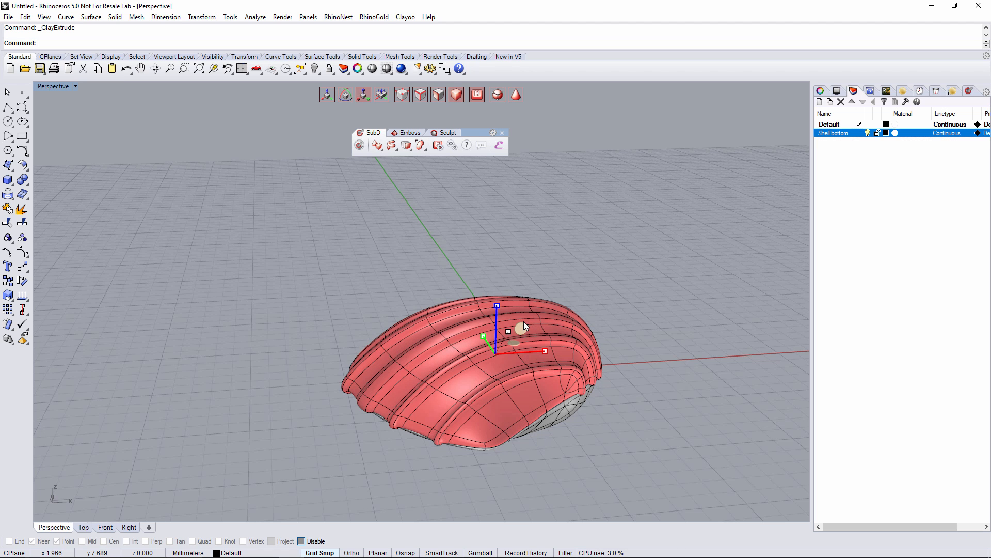
pyautogui.click(105, 527)
pyautogui.scroll(3, 532, 303)
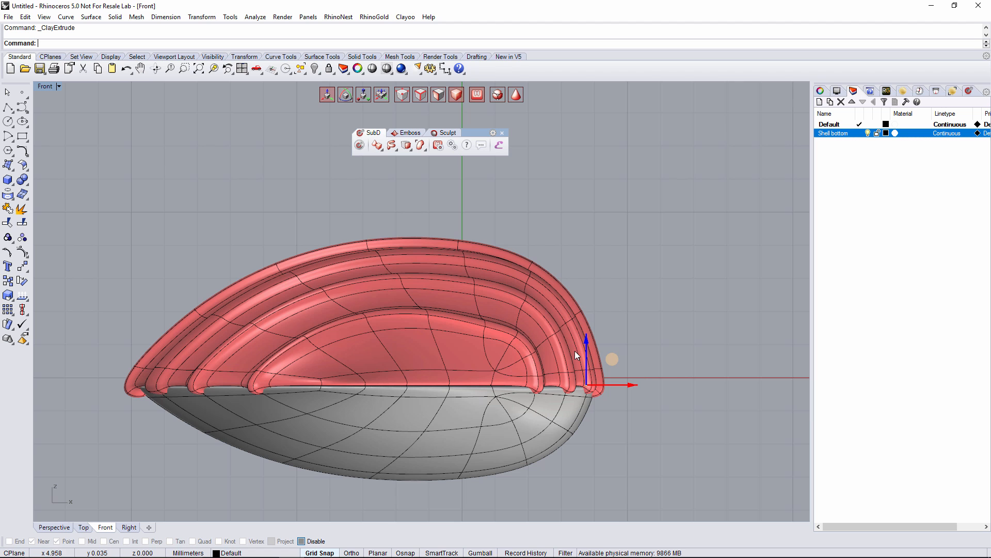
pyautogui.click(346, 96)
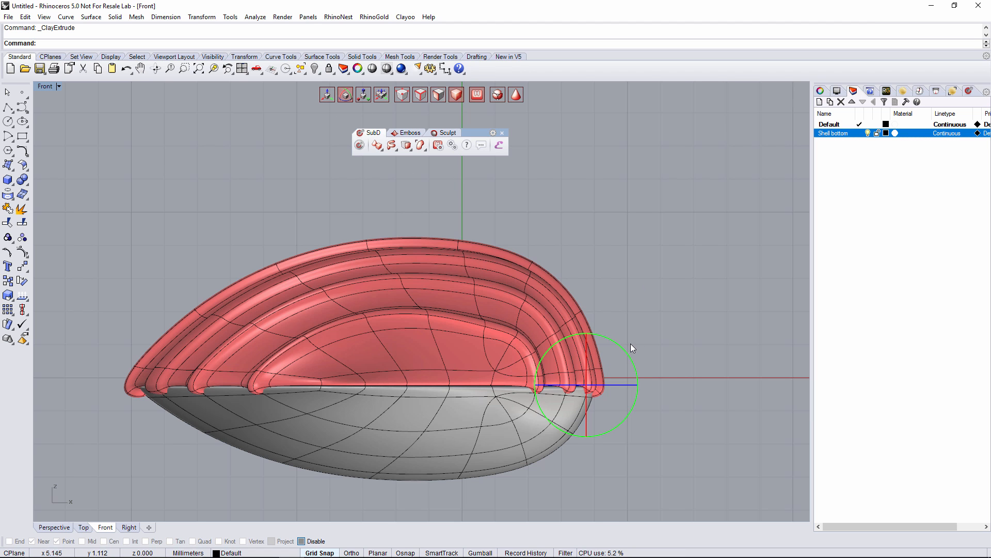
pyautogui.moveTo(624, 346); pyautogui.dragTo(674, 370)
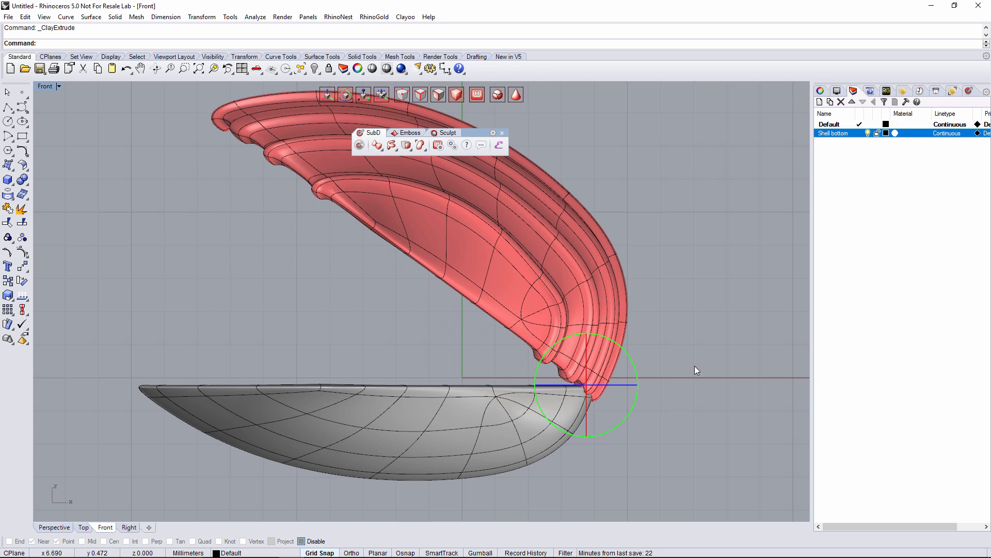
pyautogui.click(695, 365)
# Step: Move the opened upper shell slightly so its hinge end sits against the lower shell, and check the fit in Perspective
pyautogui.click(63, 525)
pyautogui.click(532, 341)
pyautogui.click(599, 320)
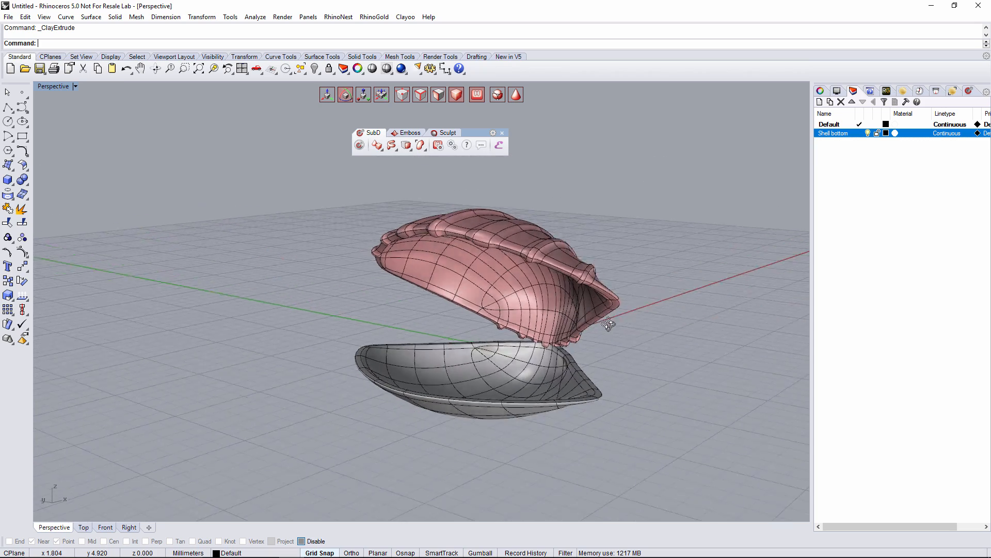
pyautogui.moveTo(556, 313); pyautogui.dragTo(580, 324, button='right')
pyautogui.click(578, 330)
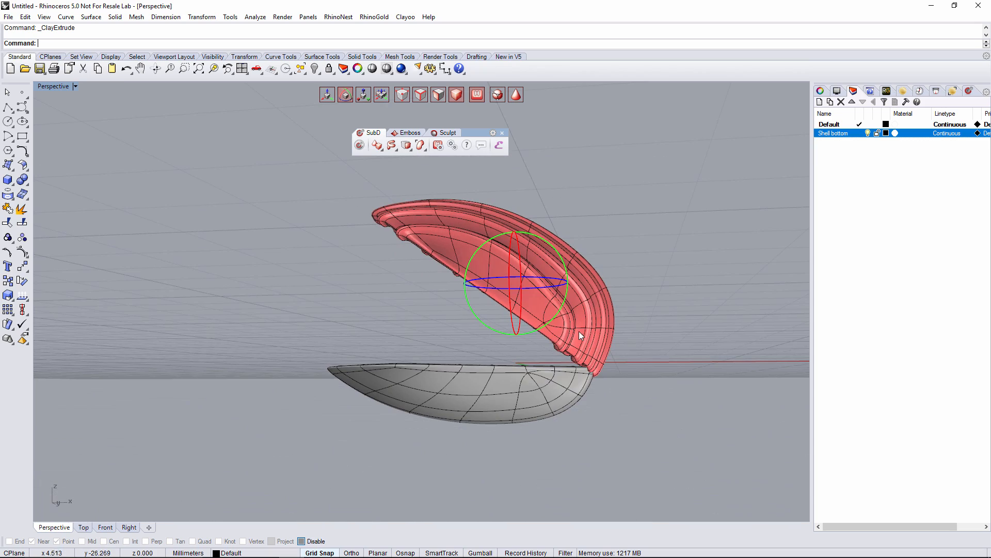
pyautogui.click(328, 94)
pyautogui.scroll(4, 636, 370)
pyautogui.moveTo(630, 372); pyautogui.dragTo(633, 381, button='right')
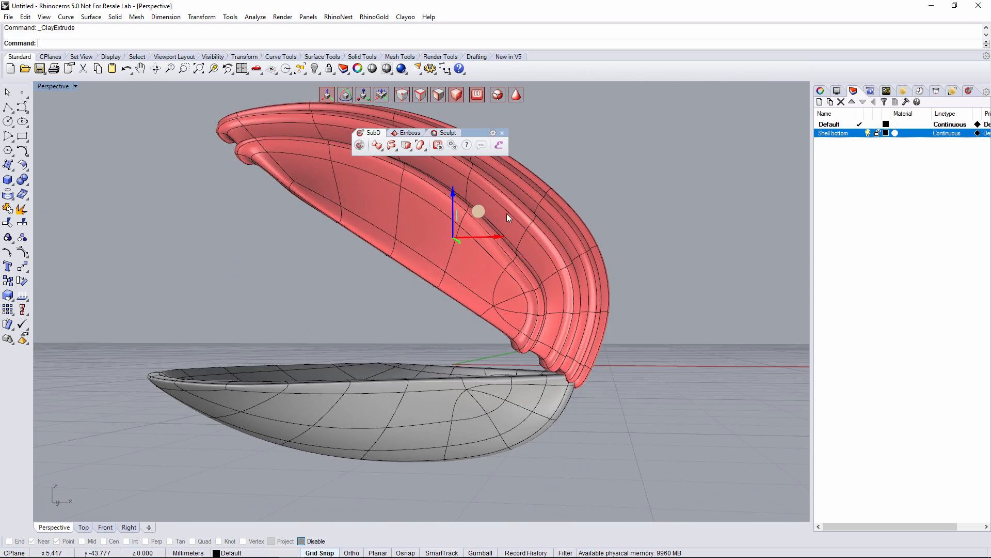
pyautogui.moveTo(479, 211); pyautogui.dragTo(482, 217)
pyautogui.moveTo(552, 374); pyautogui.dragTo(598, 410, button='right')
pyautogui.scroll(-4, 696, 421)
pyautogui.click(696, 417)
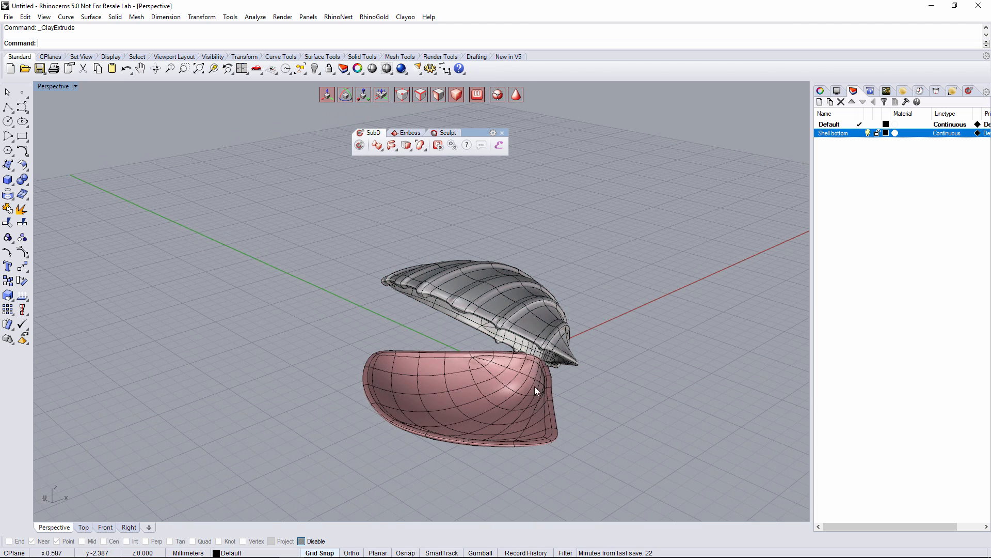
pyautogui.moveTo(504, 336); pyautogui.dragTo(480, 289, button='right')
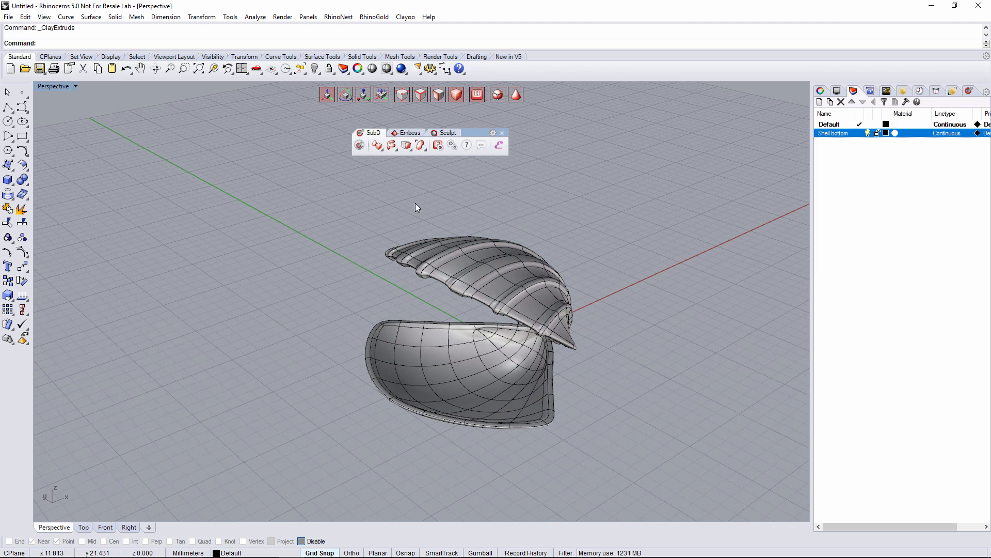
# Step: Create a Clayoo sphere in Quad mode near the hinge, with a radius of about 1.771 and 2 segments
pyautogui.click(377, 147)
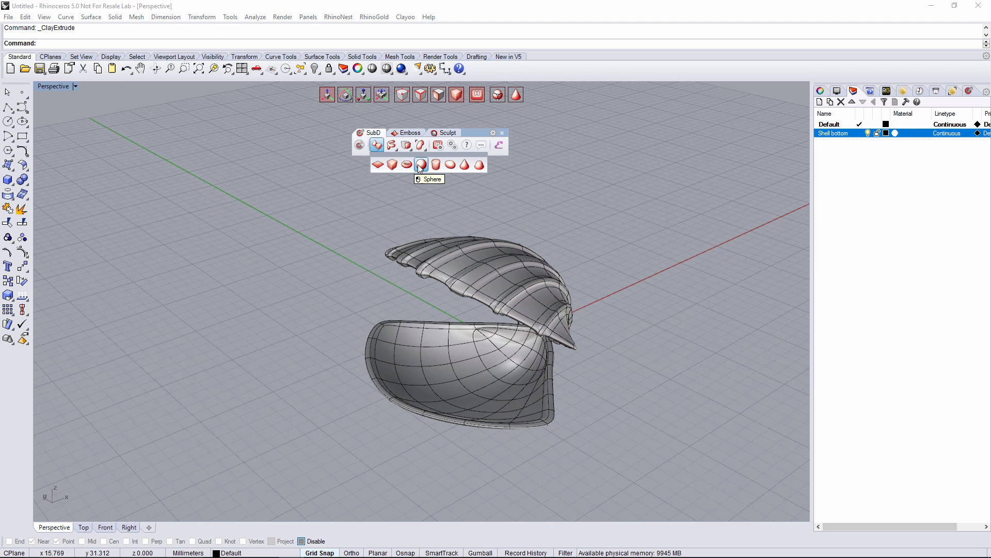
pyautogui.moveTo(559, 318)
pyautogui.mouseDown()
pyautogui.moveTo(546, 325)
pyautogui.moveTo(561, 327)
pyautogui.mouseUp()
pyautogui.click(891, 125)
pyautogui.click(891, 135)
pyautogui.moveTo(538, 329); pyautogui.dragTo(535, 330)
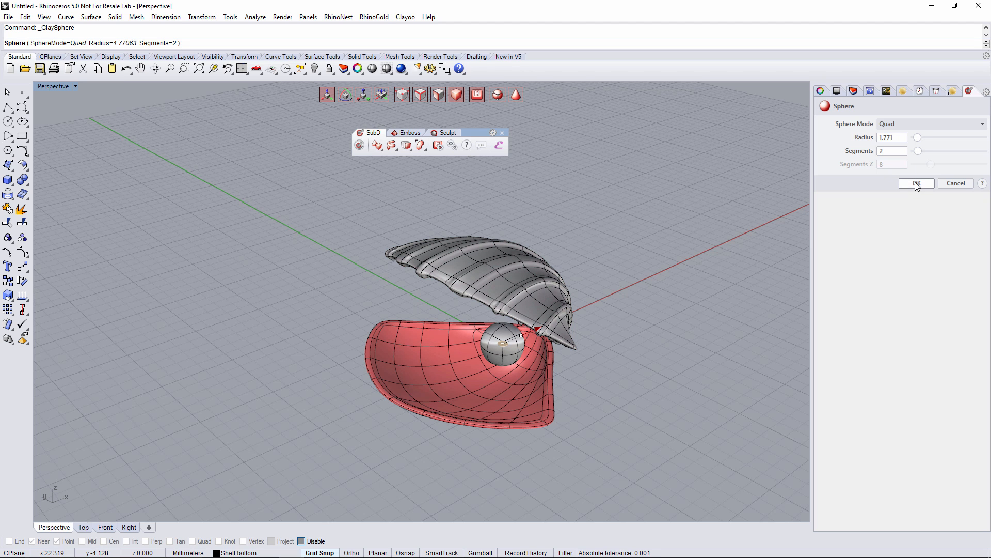
pyautogui.click(917, 184)
# Step: Move the sphere forward from the hinge into the hollow of the lower shell as a pearl, and deselect it
pyautogui.moveTo(532, 361); pyautogui.dragTo(496, 324, button='right')
pyautogui.moveTo(496, 325); pyautogui.dragTo(478, 336)
pyautogui.moveTo(478, 336)
pyautogui.mouseDown(button='right')
pyautogui.moveTo(480, 305)
pyautogui.moveTo(459, 335)
pyautogui.moveTo(476, 354)
pyautogui.moveTo(483, 343)
pyautogui.mouseUp(button='right')
pyautogui.click(482, 343)
pyautogui.moveTo(483, 349); pyautogui.dragTo(484, 345)
pyautogui.moveTo(485, 349)
pyautogui.mouseDown(button='right')
pyautogui.moveTo(484, 310)
pyautogui.moveTo(486, 347)
pyautogui.mouseUp(button='right')
pyautogui.click(599, 395)
pyautogui.moveTo(600, 395); pyautogui.dragTo(601, 372, button='right')
pyautogui.click(481, 370)
pyautogui.click(600, 367)
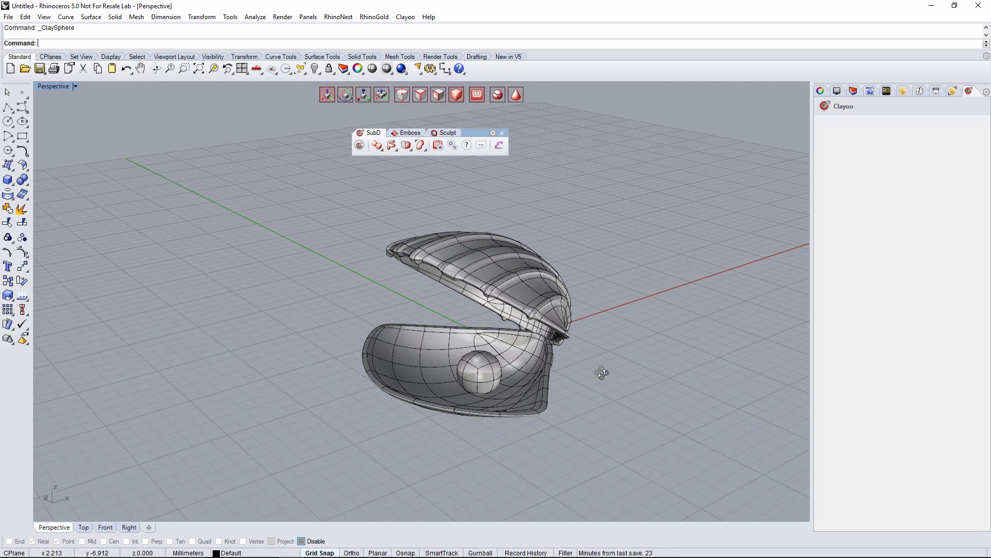
# Step: Preview the open shell and pearl in Rendered display mode, and return the Perspective view to Shaded
pyautogui.click(61, 86)
pyautogui.click(68, 135)
pyautogui.moveTo(384, 293)
pyautogui.mouseDown(button='right')
pyautogui.moveTo(447, 288)
pyautogui.moveTo(202, 294)
pyautogui.moveTo(423, 293)
pyautogui.moveTo(382, 295)
pyautogui.mouseUp(button='right')
pyautogui.click(53, 86)
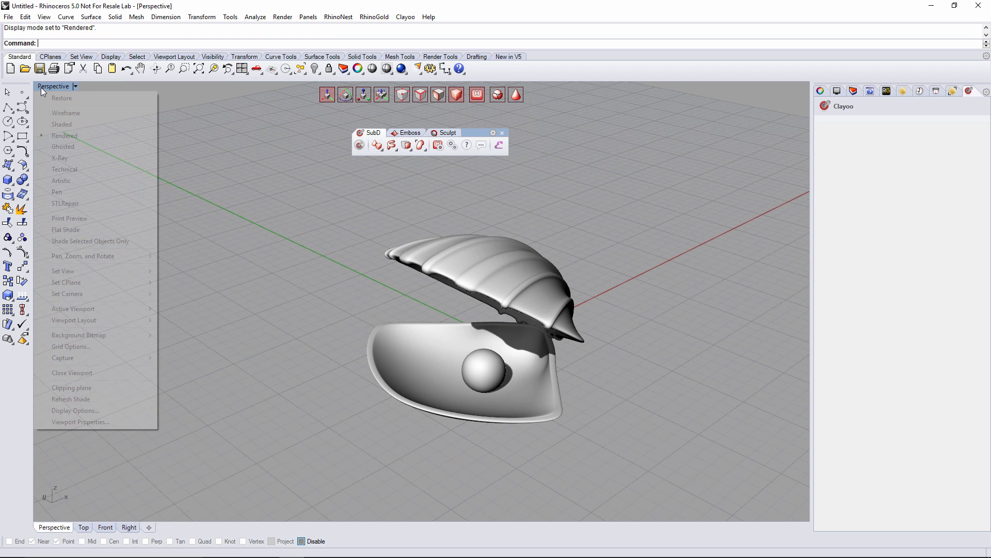
pyautogui.click(70, 125)
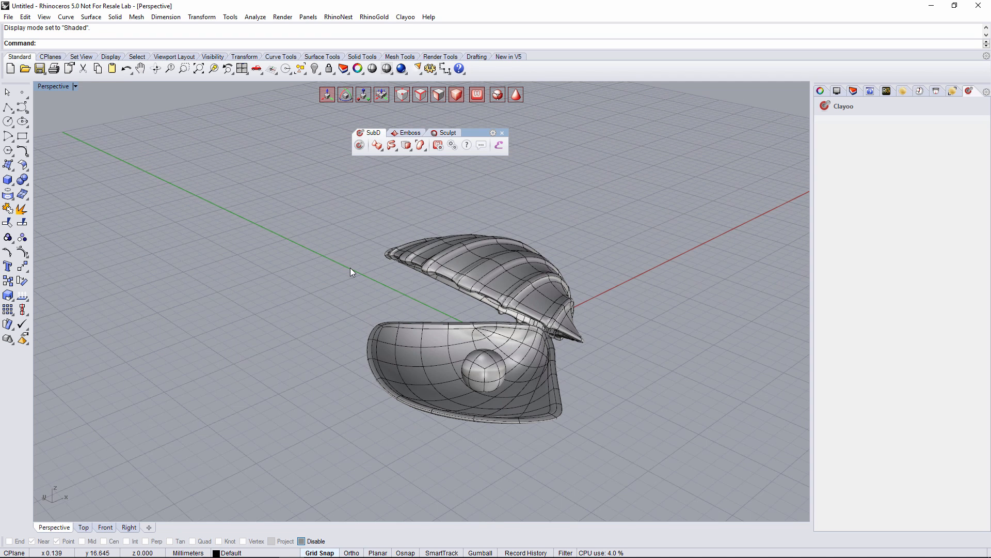
pyautogui.keyDown('shift'); pyautogui.moveTo(639, 416); pyautogui.dragTo(611, 426, button='right'); pyautogui.keyUp('shift')
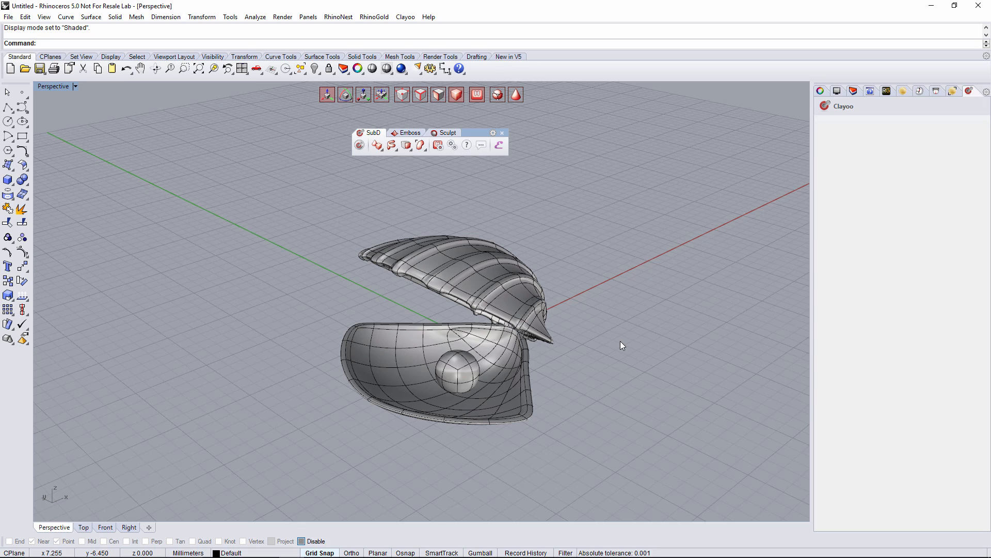